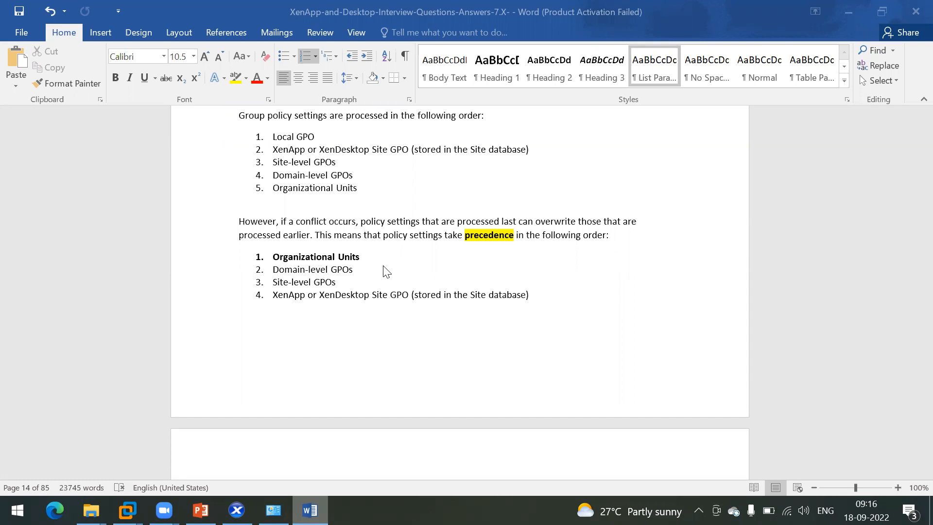
Step: Highlight Organizational, Domain, level and XenDesktop in turn across the policy precedence list
{"action": "double_click", "coordinate": [279, 259]}
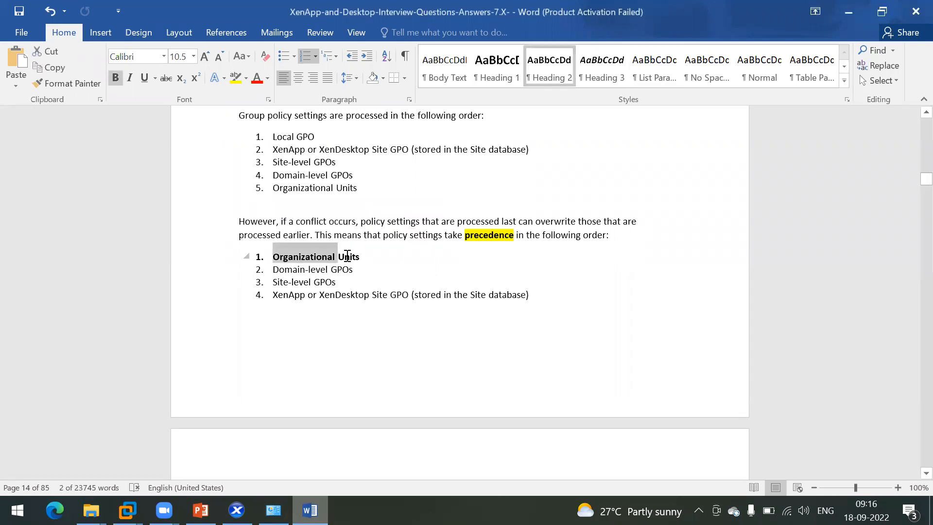
{"action": "left_click", "coordinate": [318, 255]}
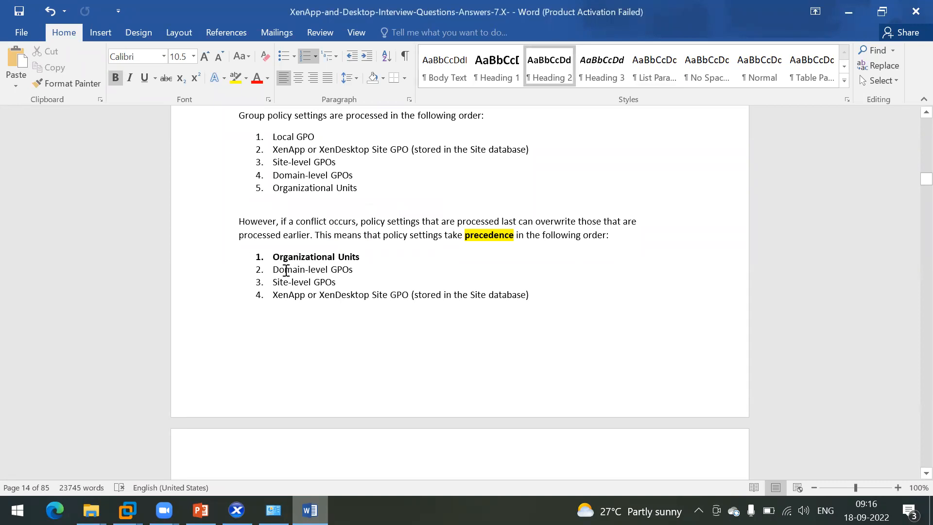
{"action": "double_click", "coordinate": [286, 269]}
{"action": "double_click", "coordinate": [301, 281]}
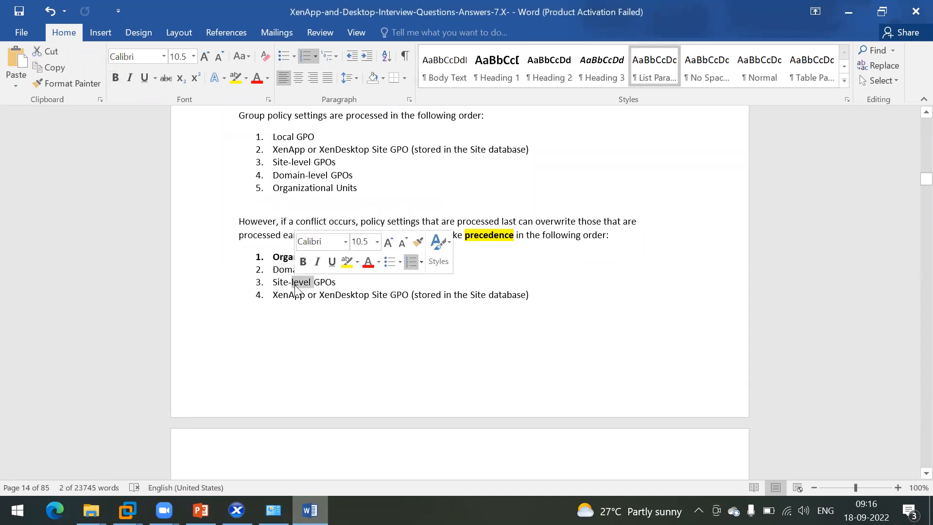
{"action": "left_click", "coordinate": [291, 296]}
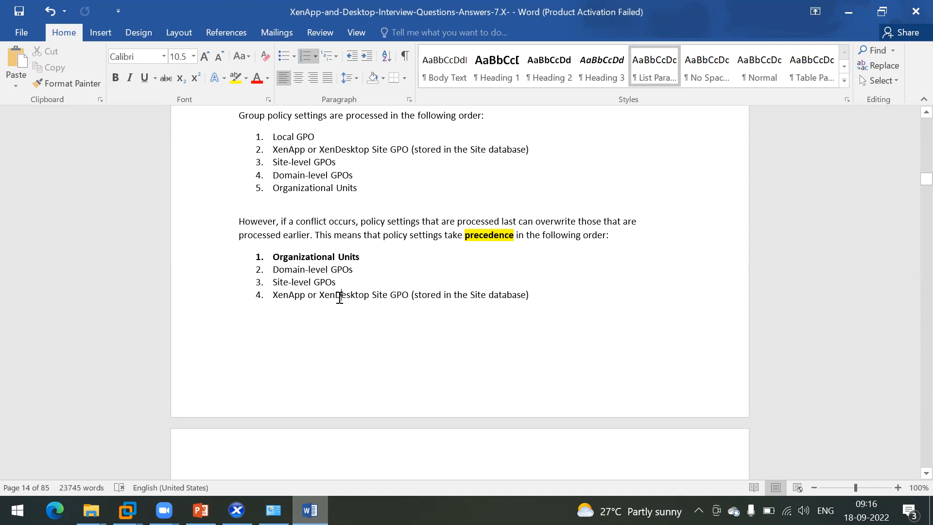
{"action": "double_click", "coordinate": [339, 295]}
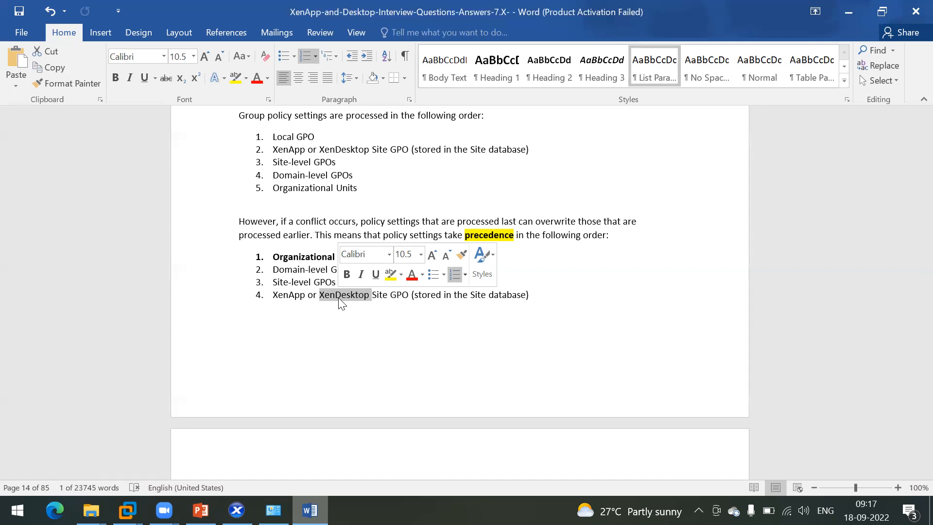
{"action": "left_click", "coordinate": [281, 310]}
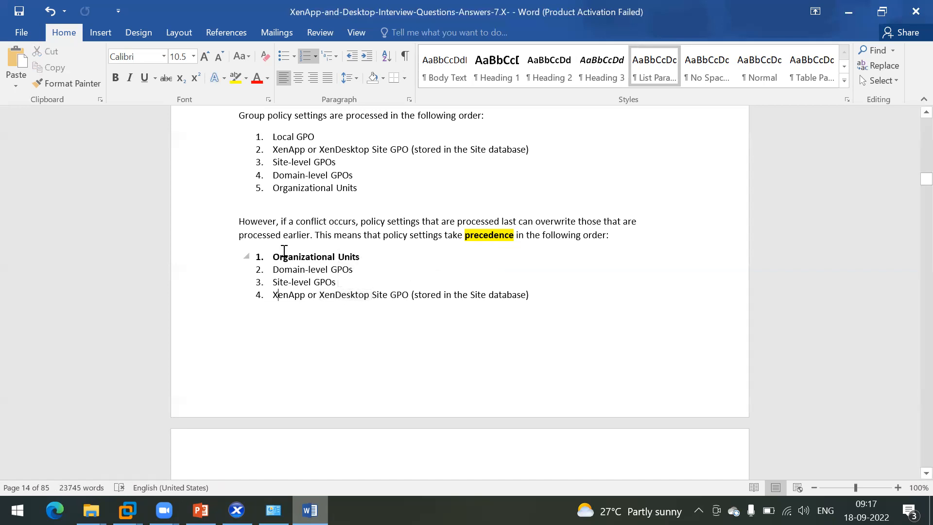
Step: Reselect Organizational and GPOs, then scroll down and mark Local GPO, the last precedence entry
{"action": "double_click", "coordinate": [283, 257]}
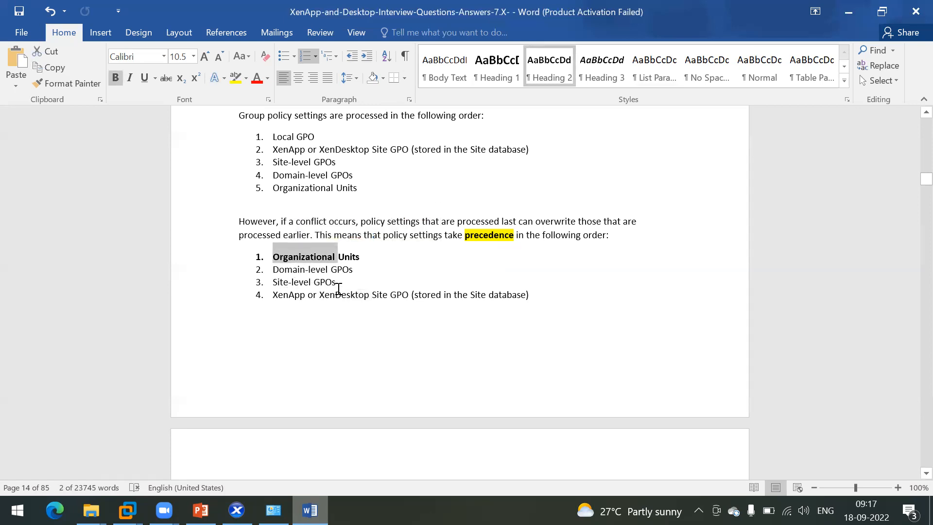
{"action": "left_click_drag", "start_coordinate": [353, 269], "coordinate": [321, 282]}
{"action": "left_click", "coordinate": [396, 298]}
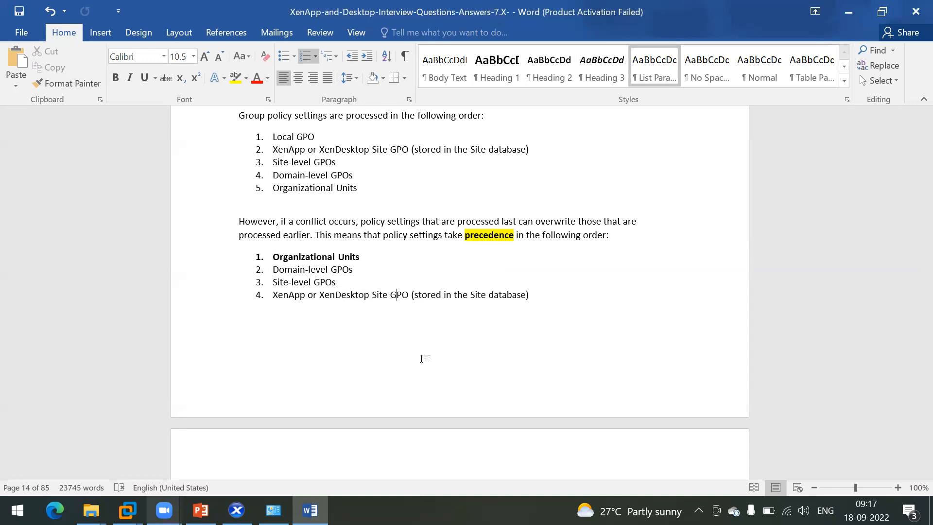
{"action": "scroll", "coordinate": [422, 358], "scroll_direction": "down", "scroll_amount": 10}
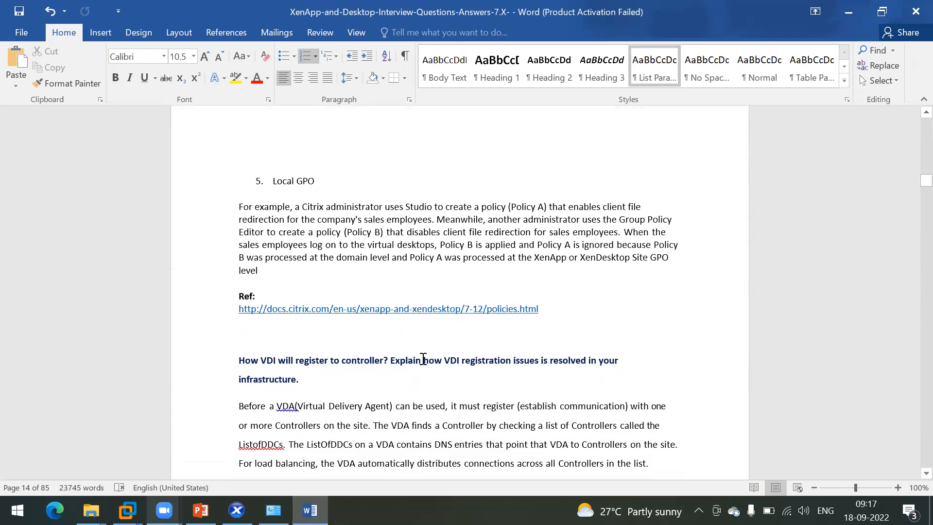
{"action": "left_click_drag", "start_coordinate": [318, 179], "coordinate": [280, 178]}
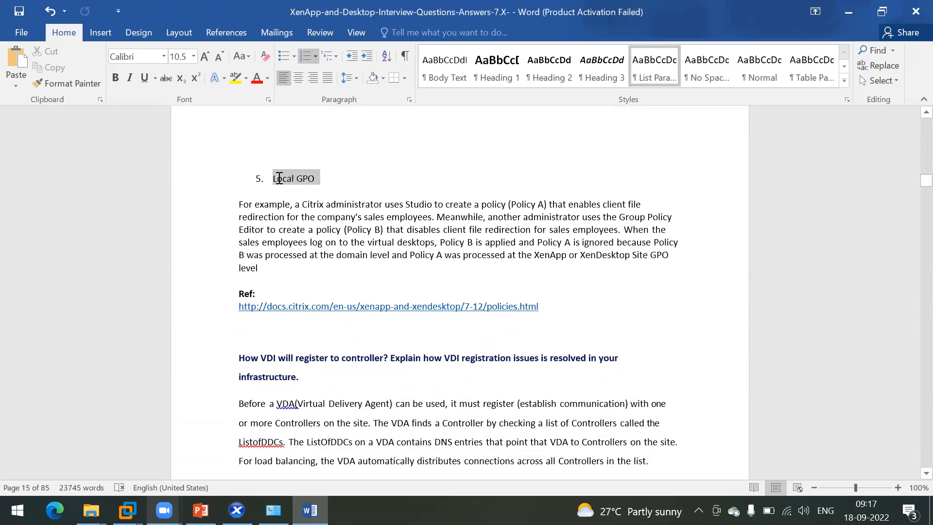
{"action": "left_click", "coordinate": [326, 182]}
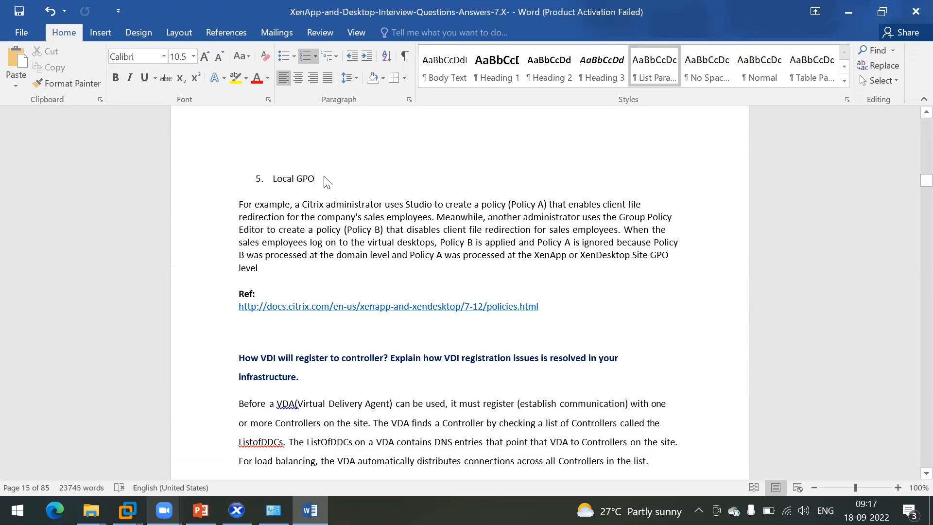
Step: Run gpedit.msc from the Run dialog after the plain 'gpedit' attempt fails
{"action": "key", "text": "super+r"}
{"action": "type", "text": "gpedit"}
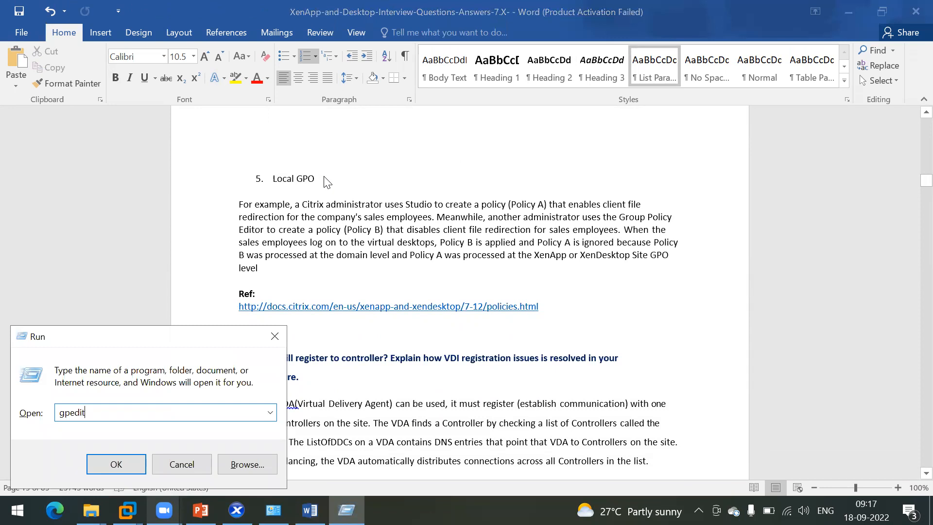
{"action": "key", "text": "Return"}
{"action": "key", "text": "Return"}
{"action": "key", "text": "Right"}
{"action": "type", "text": ".msc"}
{"action": "key", "text": "Return"}
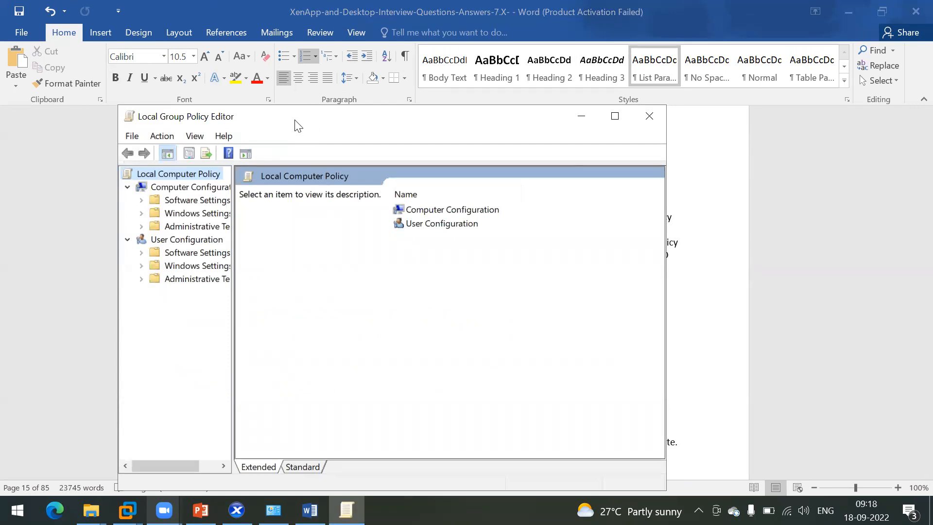
Step: Reposition the policy editor, widen its tree pane, and expand Computer Configuration's Windows Settings
{"action": "left_click_drag", "start_coordinate": [296, 126], "coordinate": [331, 113]}
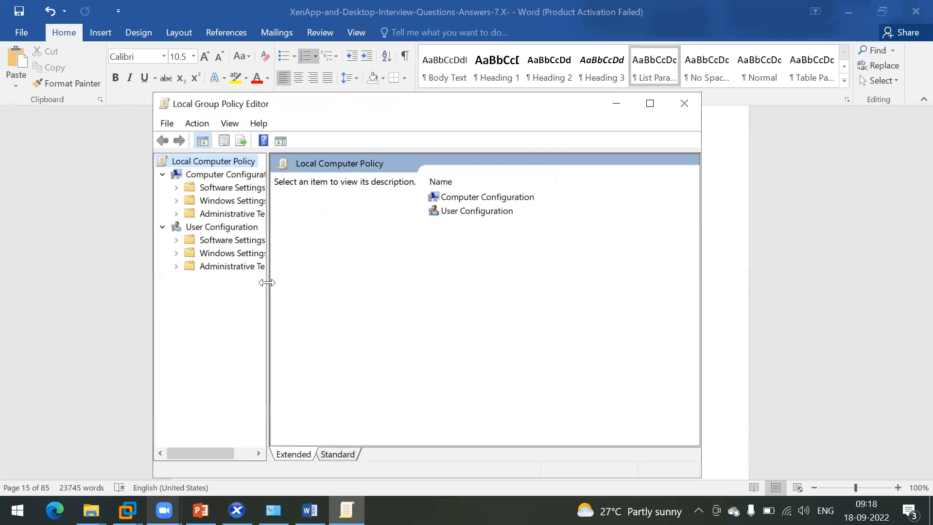
{"action": "left_click_drag", "start_coordinate": [267, 282], "coordinate": [306, 283]}
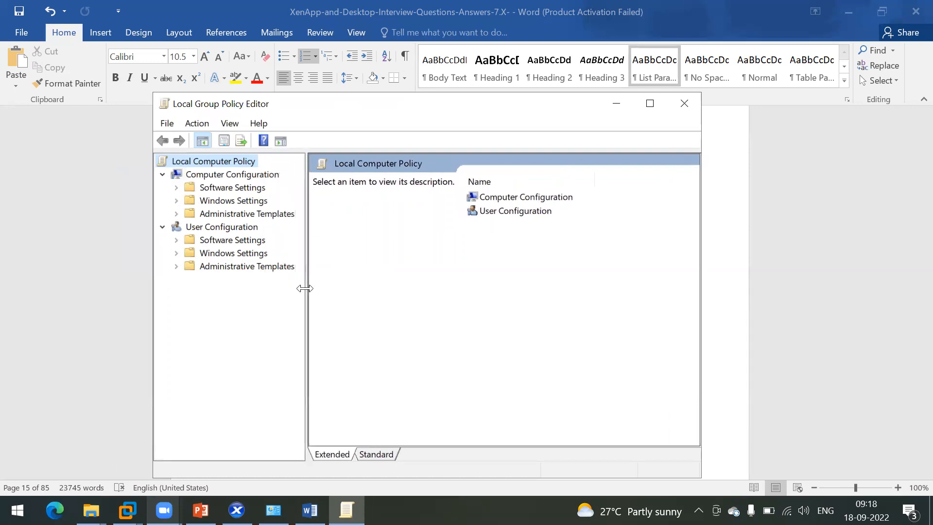
{"action": "left_click", "coordinate": [215, 192]}
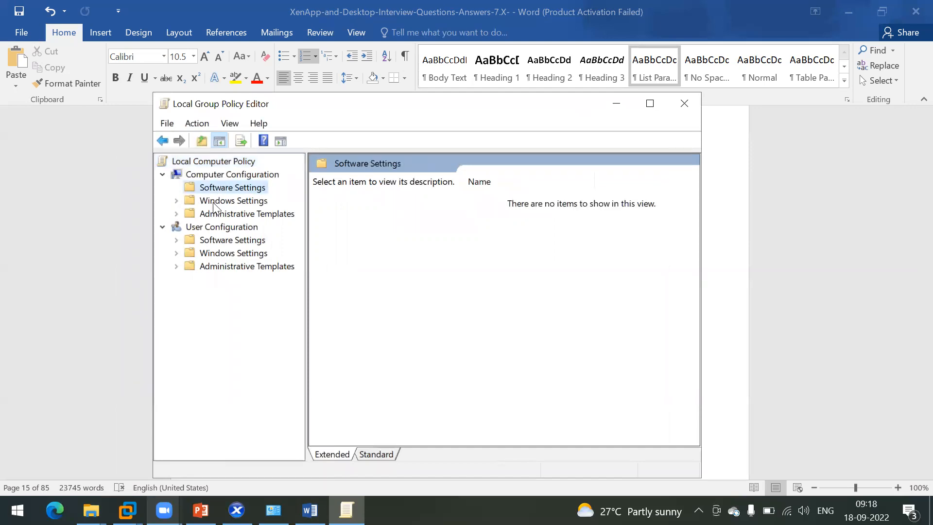
{"action": "left_click", "coordinate": [216, 203]}
{"action": "double_click", "coordinate": [214, 204]}
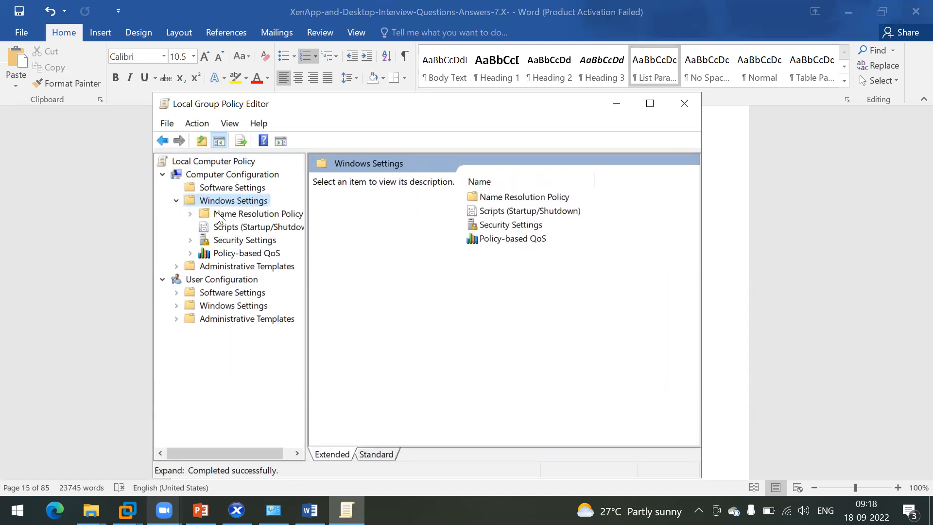
Step: Expand Administrative Templates > Network and widen the tree pane further to browse its policies
{"action": "double_click", "coordinate": [220, 267]}
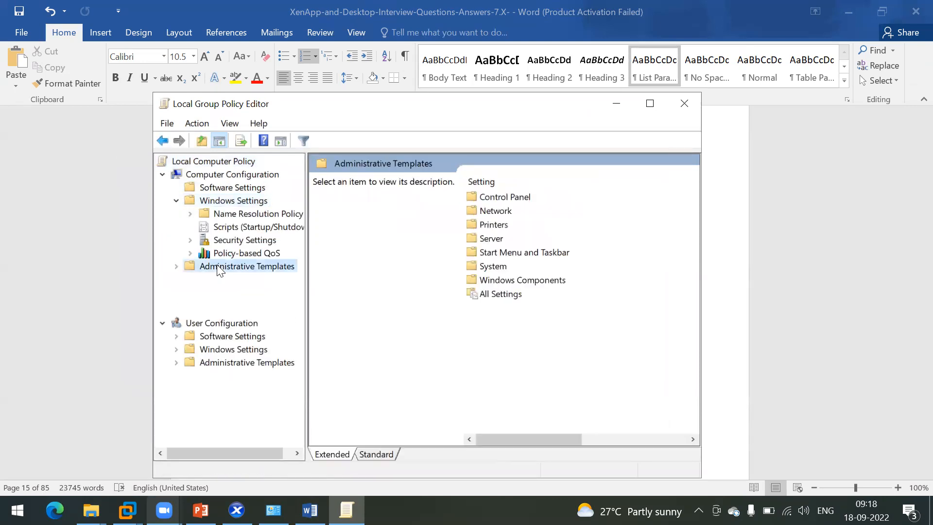
{"action": "double_click", "coordinate": [232, 293]}
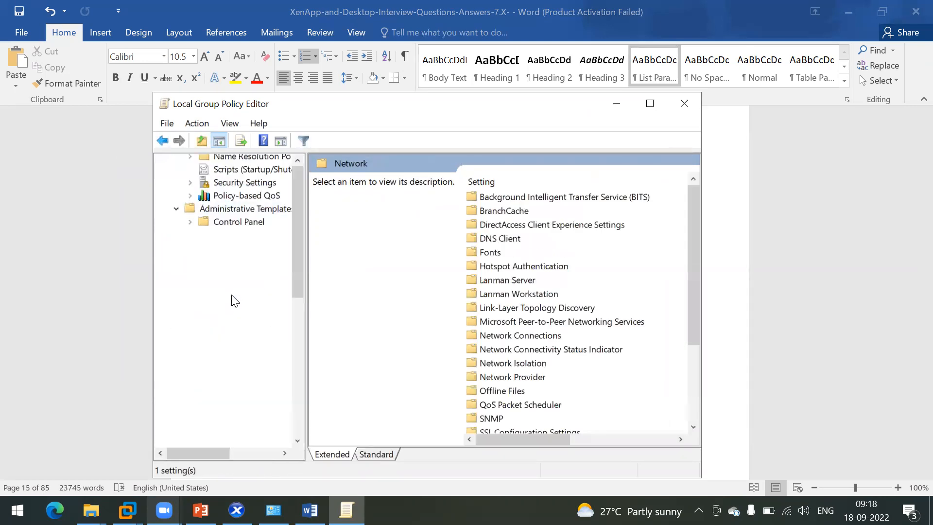
{"action": "left_click_drag", "start_coordinate": [305, 275], "coordinate": [333, 275]}
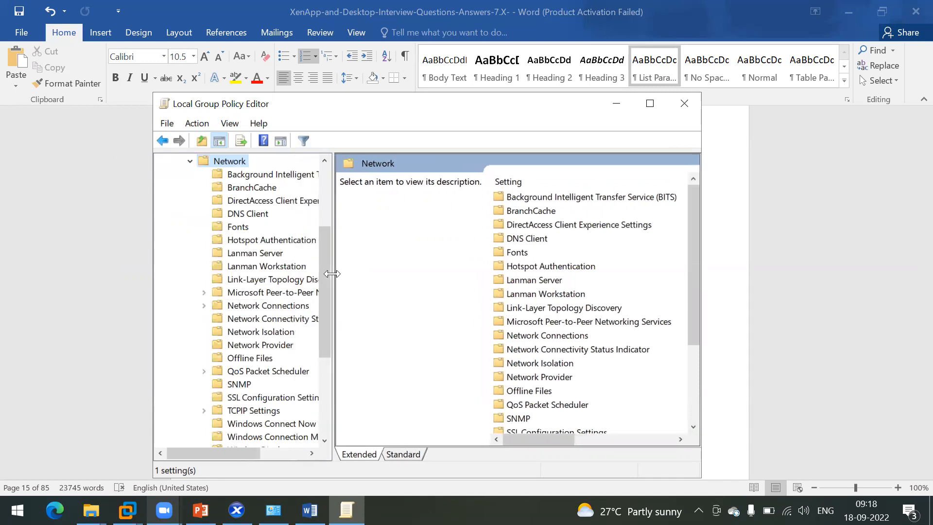
{"action": "scroll", "coordinate": [254, 263], "scroll_direction": "down", "scroll_amount": 5}
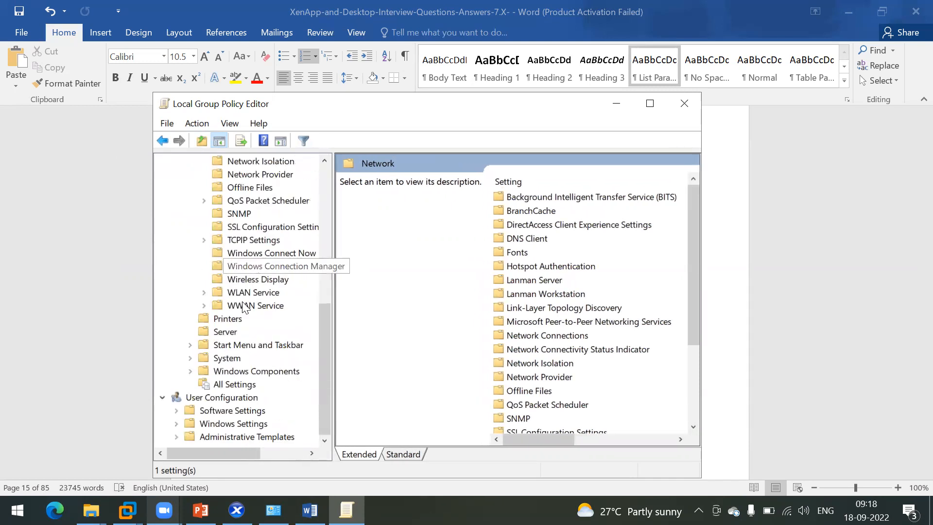
{"action": "left_click_drag", "start_coordinate": [325, 340], "coordinate": [328, 184]}
Step: Close the policy editor and select the VDI registration question in the Word document
{"action": "left_click", "coordinate": [684, 104]}
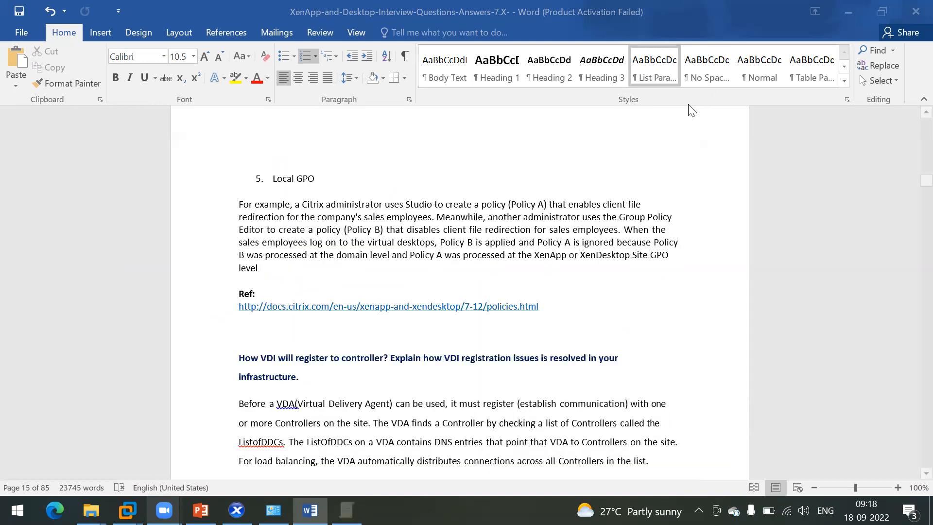
{"action": "left_click", "coordinate": [310, 262]}
{"action": "scroll", "coordinate": [310, 262], "scroll_direction": "down", "scroll_amount": 3}
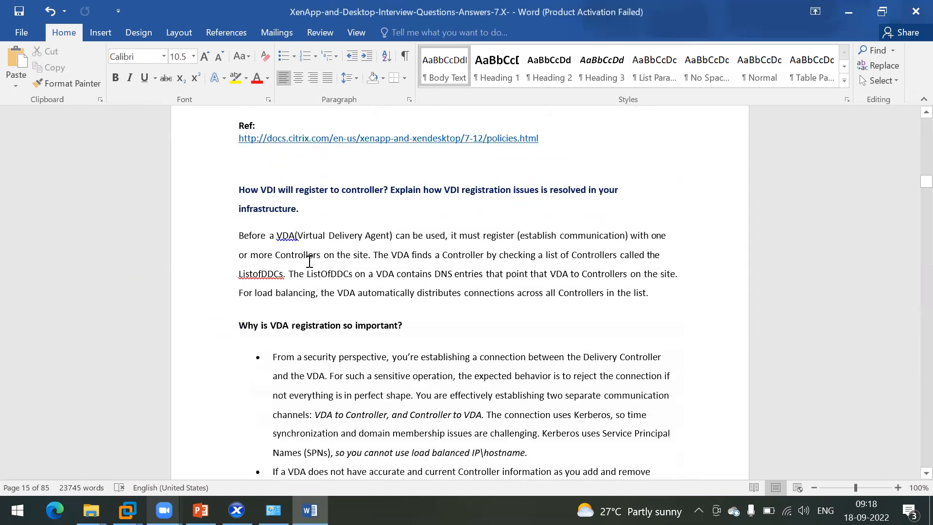
{"action": "left_click", "coordinate": [325, 186]}
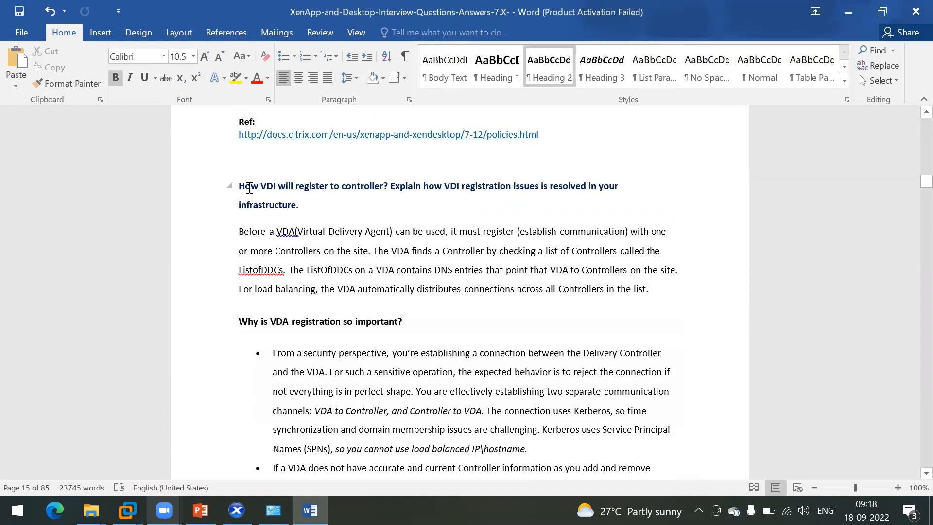
{"action": "left_click_drag", "start_coordinate": [240, 186], "coordinate": [310, 207]}
{"action": "left_click", "coordinate": [394, 197]}
Step: Mark the VDI registration phrase, then read down past the power state issue to the LTSR question
{"action": "left_click_drag", "start_coordinate": [446, 186], "coordinate": [500, 201]}
{"action": "left_click", "coordinate": [374, 214]}
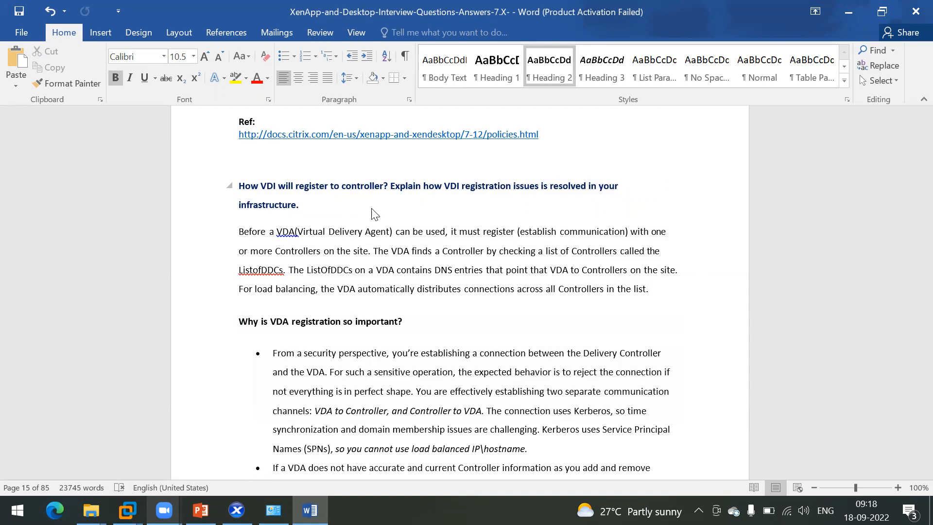
{"action": "scroll", "coordinate": [377, 304], "scroll_direction": "down", "scroll_amount": 10}
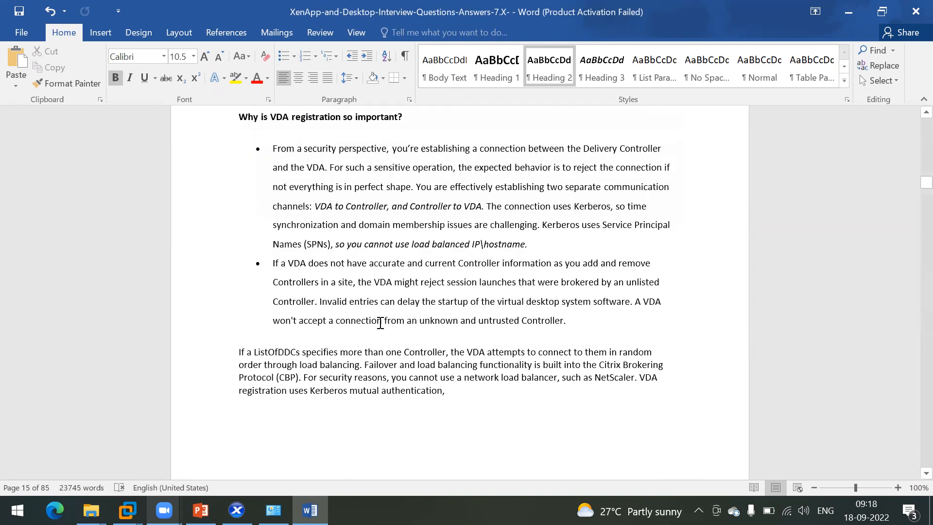
{"action": "scroll", "coordinate": [382, 328], "scroll_direction": "down", "scroll_amount": 15}
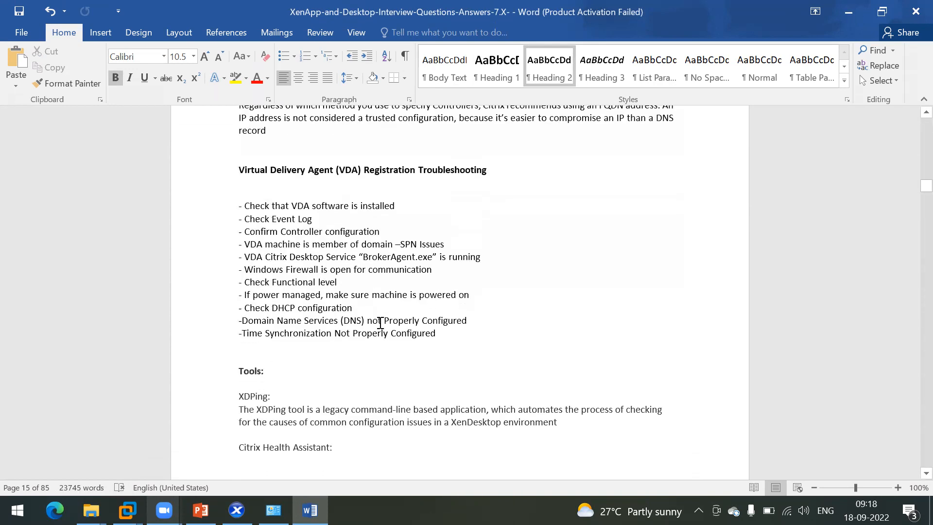
{"action": "scroll", "coordinate": [380, 323], "scroll_direction": "down", "scroll_amount": 15}
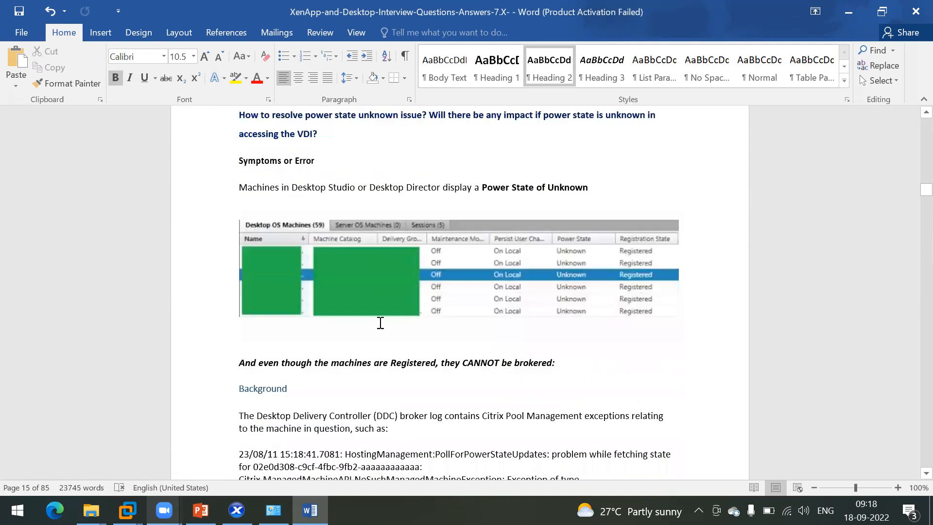
{"action": "scroll", "coordinate": [380, 322], "scroll_direction": "down", "scroll_amount": 15}
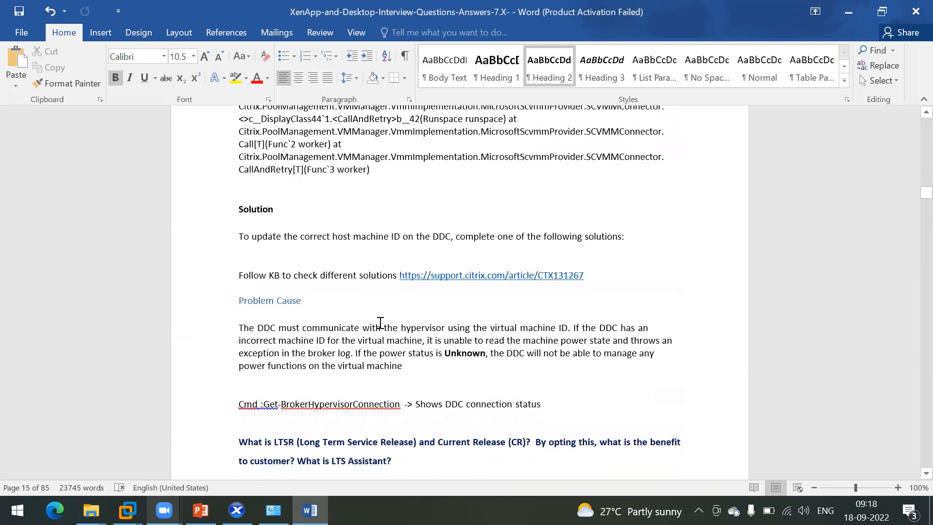
{"action": "scroll", "coordinate": [380, 327], "scroll_direction": "down", "scroll_amount": 9}
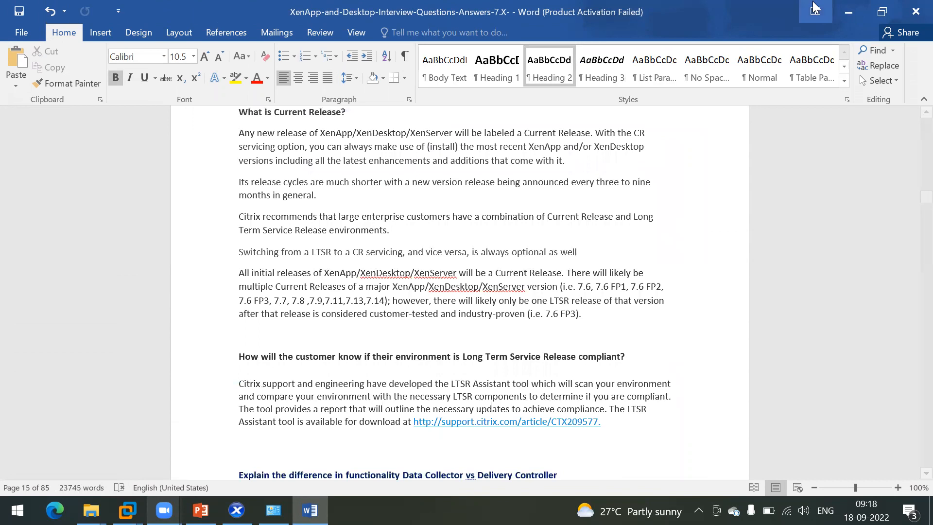
Step: Minimize Word, PowerPoint and This PC, close the recording folder, and bring XenCenter forward
{"action": "left_click", "coordinate": [845, 11]}
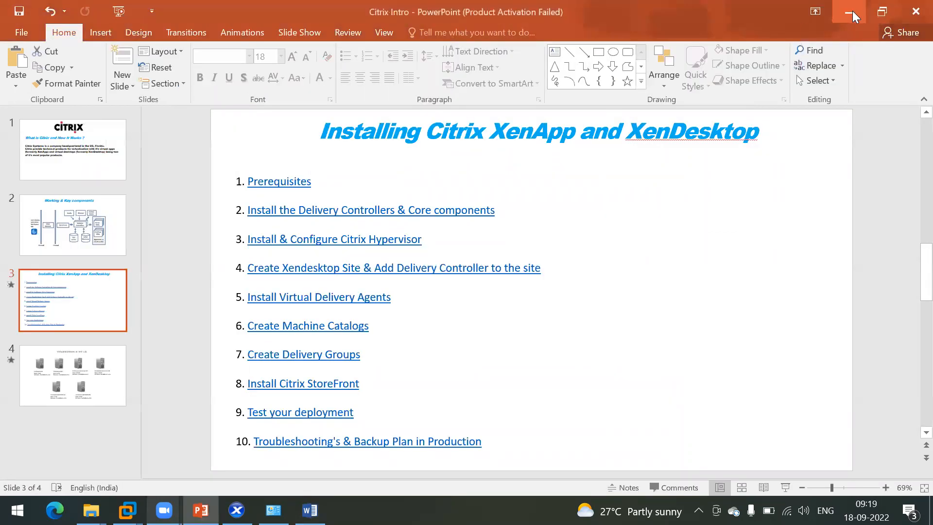
{"action": "left_click", "coordinate": [852, 10]}
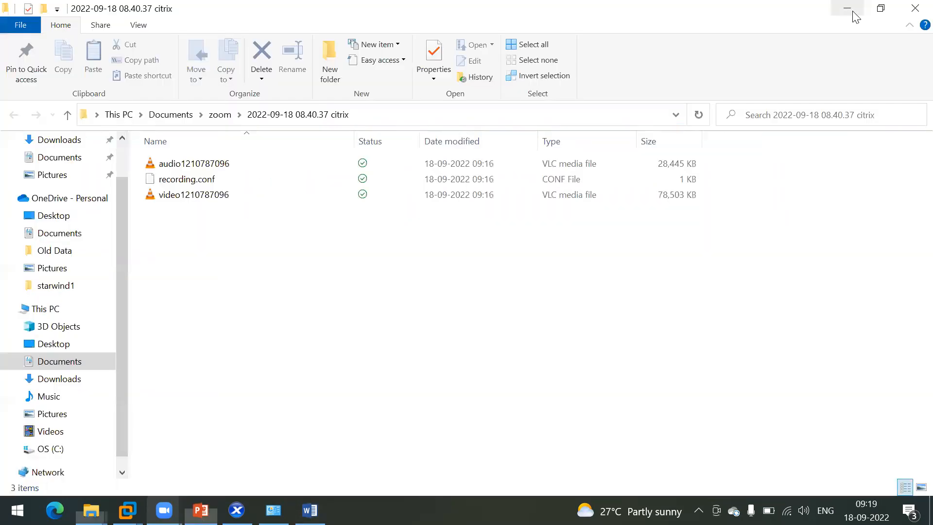
{"action": "left_click", "coordinate": [913, 8]}
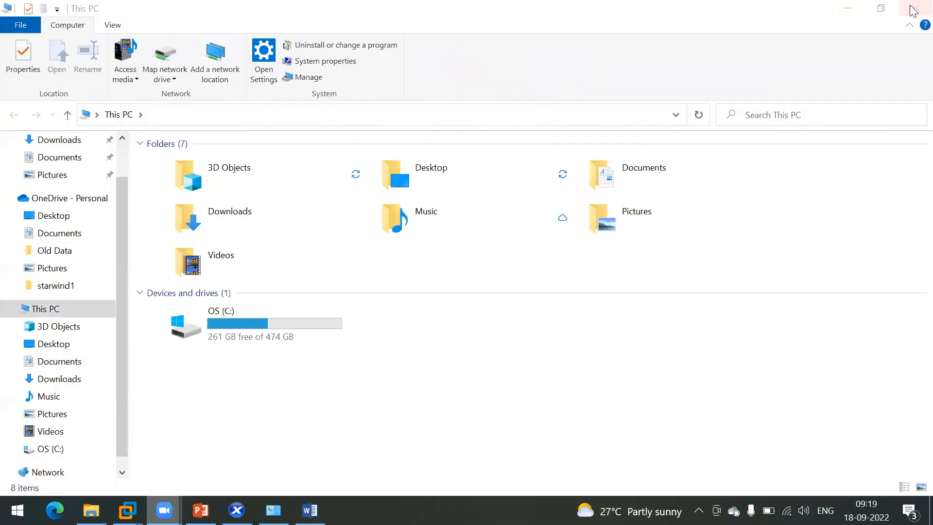
{"action": "left_click", "coordinate": [836, 259]}
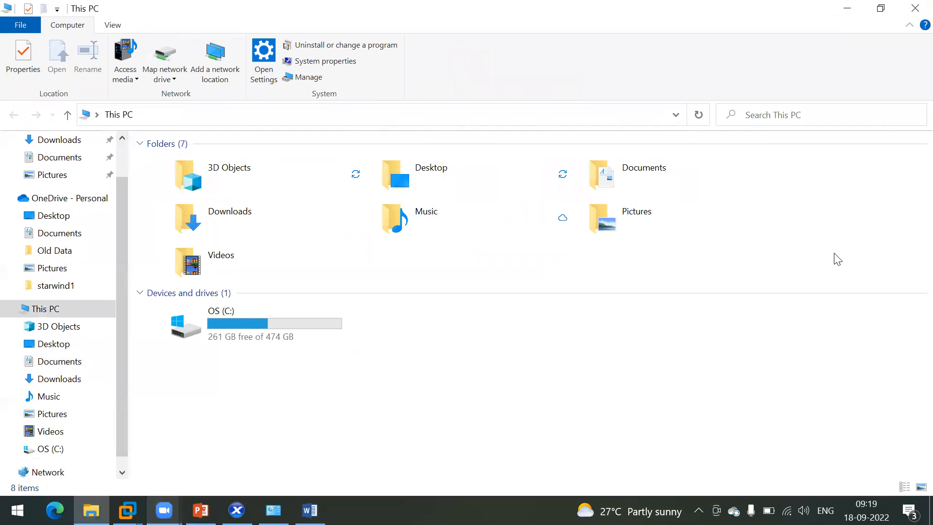
{"action": "left_click", "coordinate": [847, 7]}
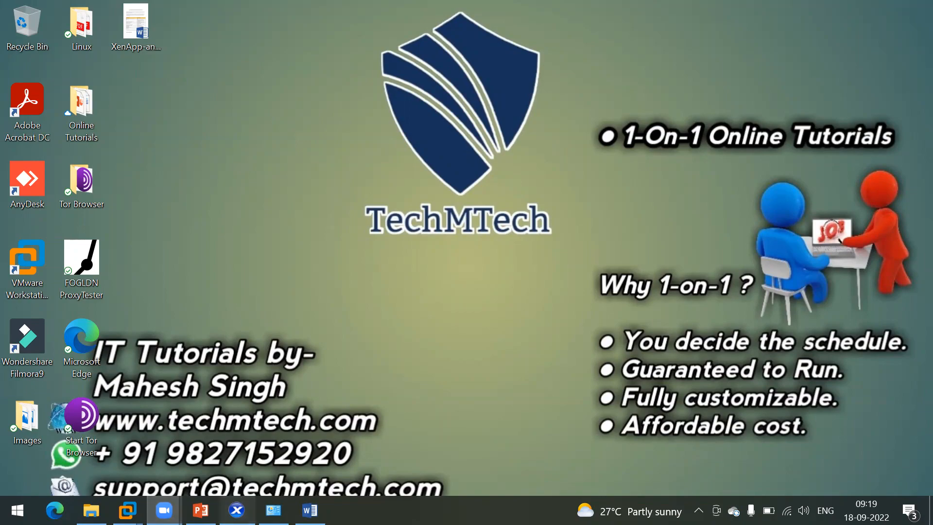
{"action": "left_click", "coordinate": [236, 510]}
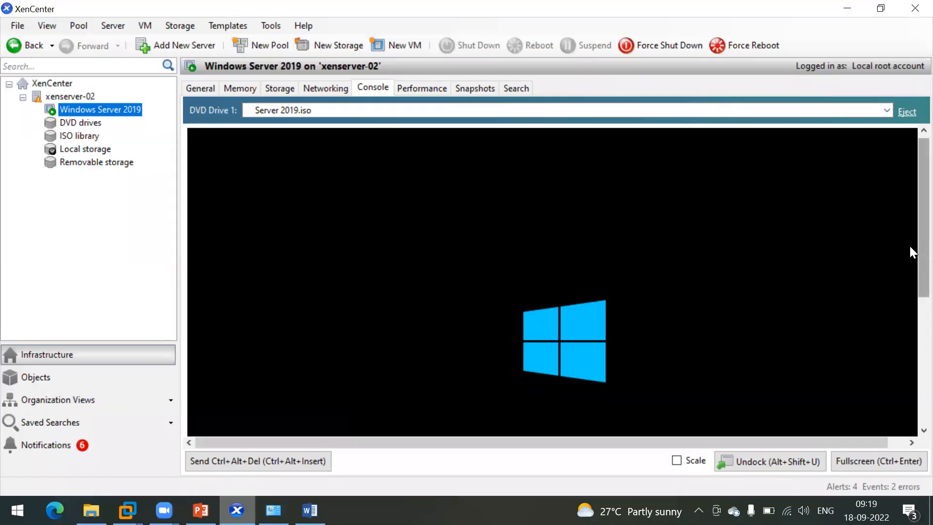
Step: Watch the Windows Server 2019 VM boot in full-screen console, then open DDC-02 in VMware Workstation
{"action": "left_click", "coordinate": [872, 460]}
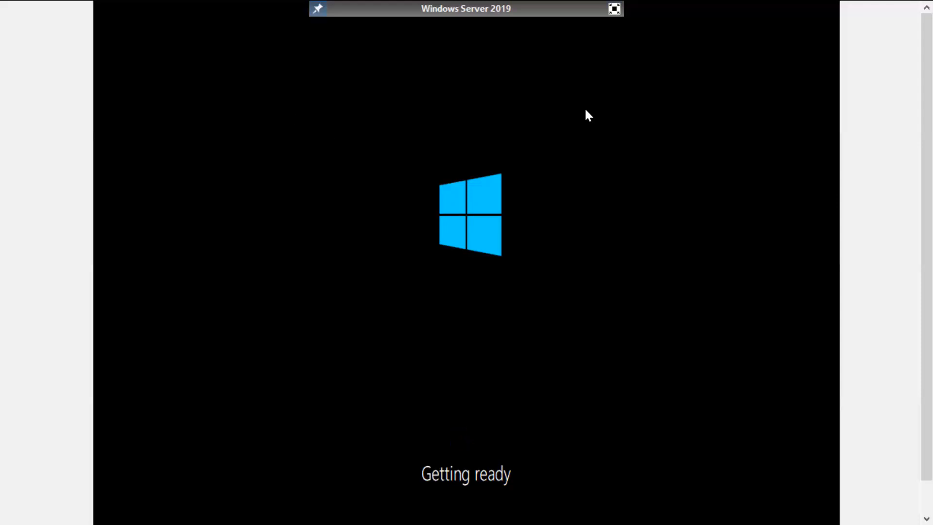
{"action": "left_click", "coordinate": [614, 9]}
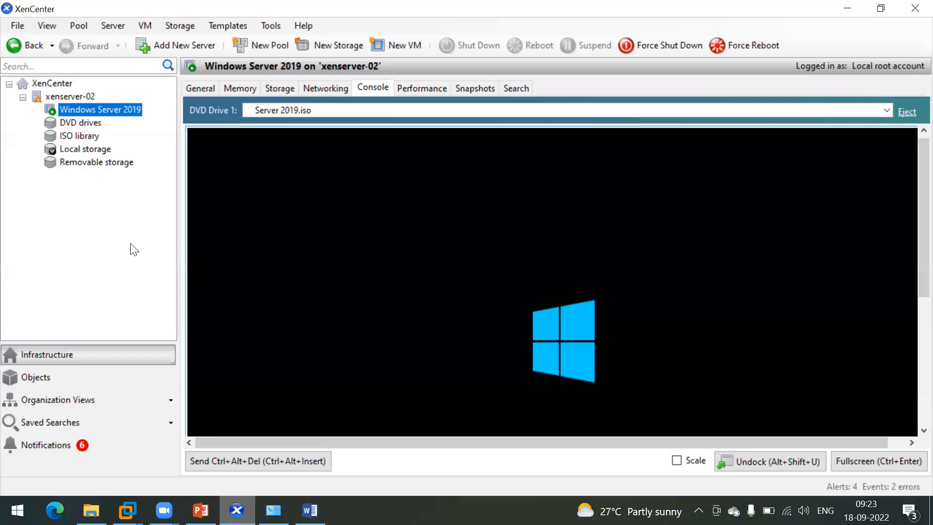
{"action": "left_click", "coordinate": [127, 510]}
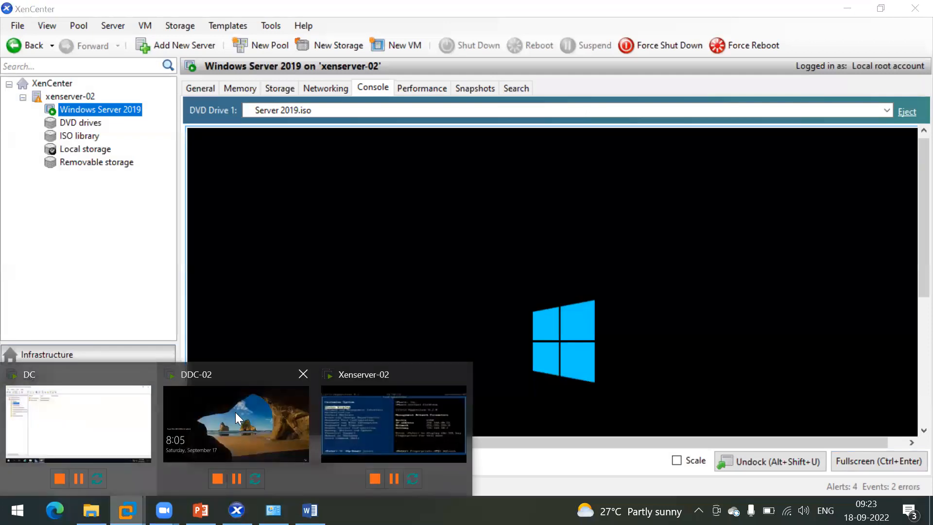
{"action": "left_click", "coordinate": [235, 412]}
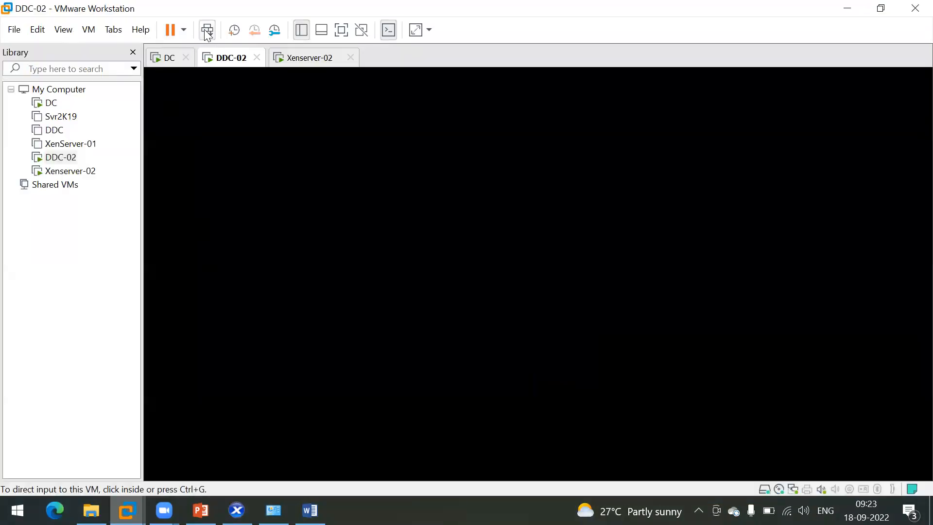
Step: Send Ctrl+Alt+Del to DDC-02 and sign in with the account password
{"action": "left_click", "coordinate": [207, 30]}
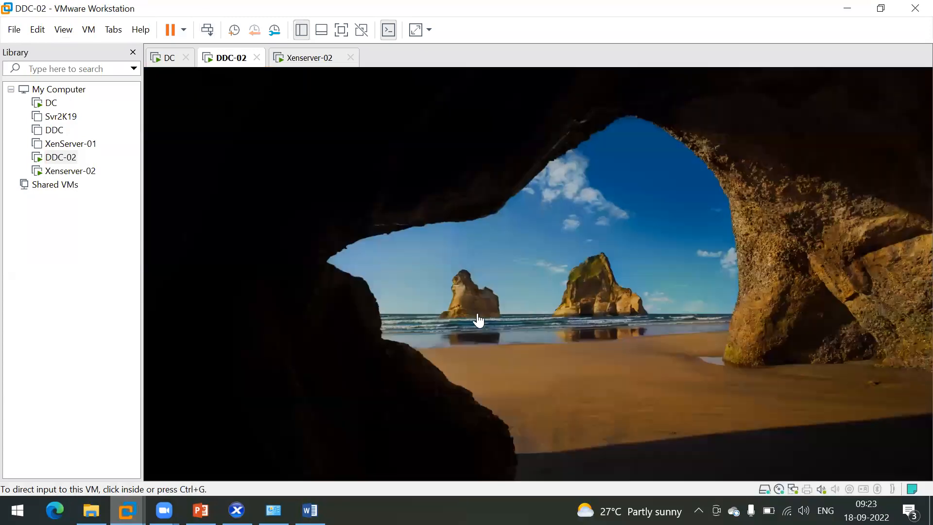
{"action": "left_click", "coordinate": [475, 321]}
{"action": "type", "text": "******"}
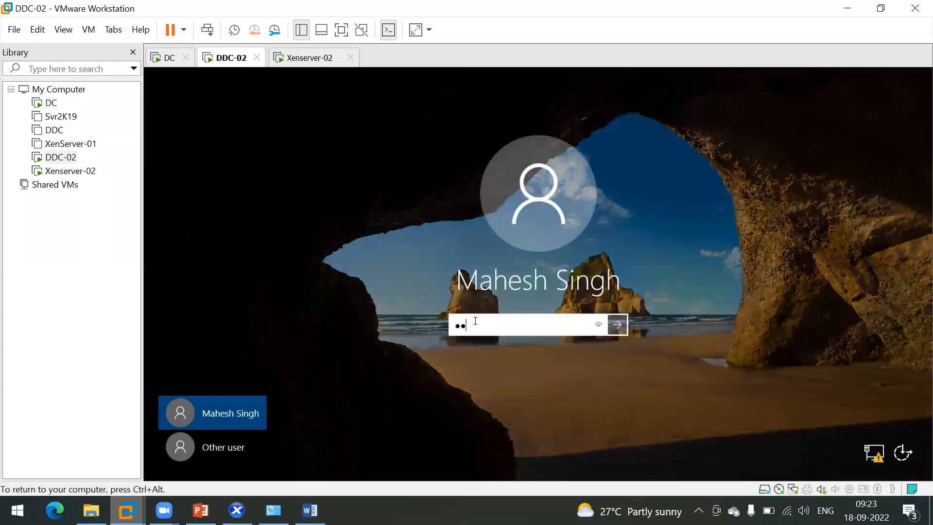
{"action": "type", "text": "***"}
{"action": "key", "text": "Return"}
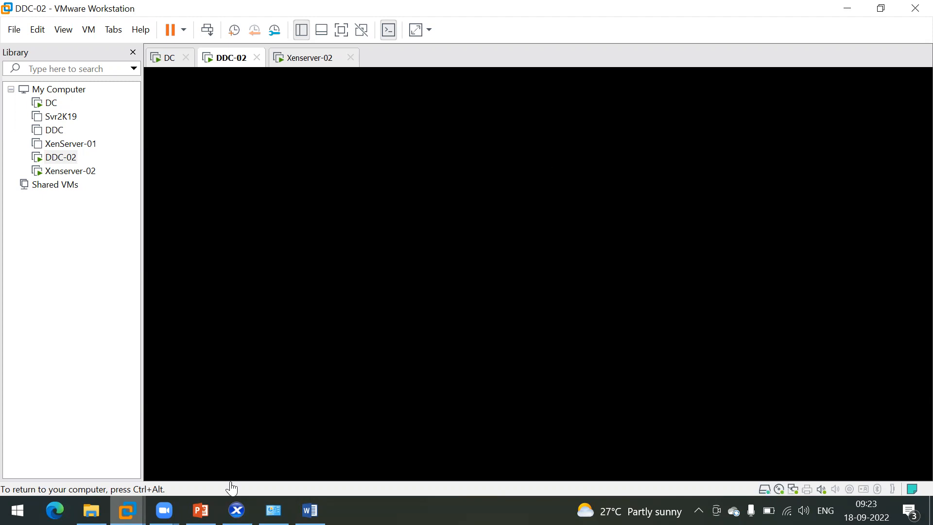
Step: Briefly show XenCenter, then return to the DDC-02 VM through the VMware taskbar preview
{"action": "left_click", "coordinate": [237, 510]}
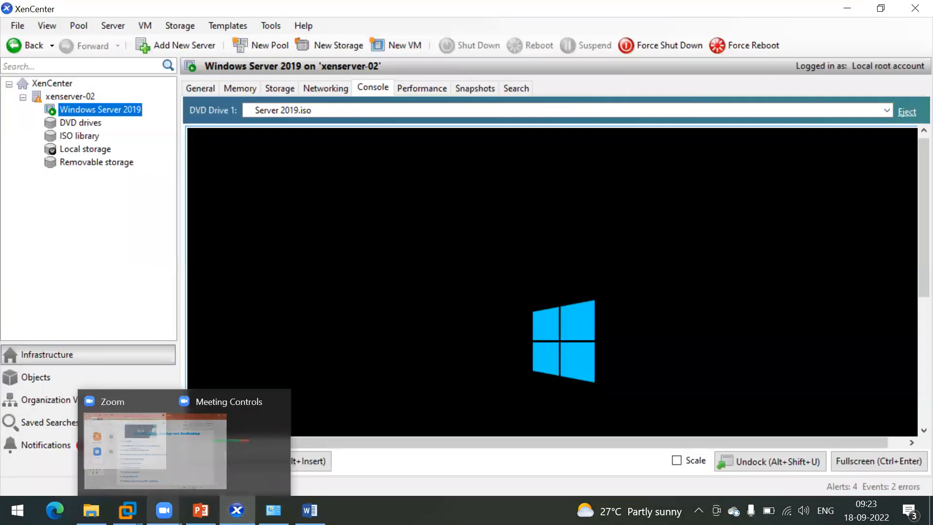
{"action": "mouse_move", "coordinate": [127, 510]}
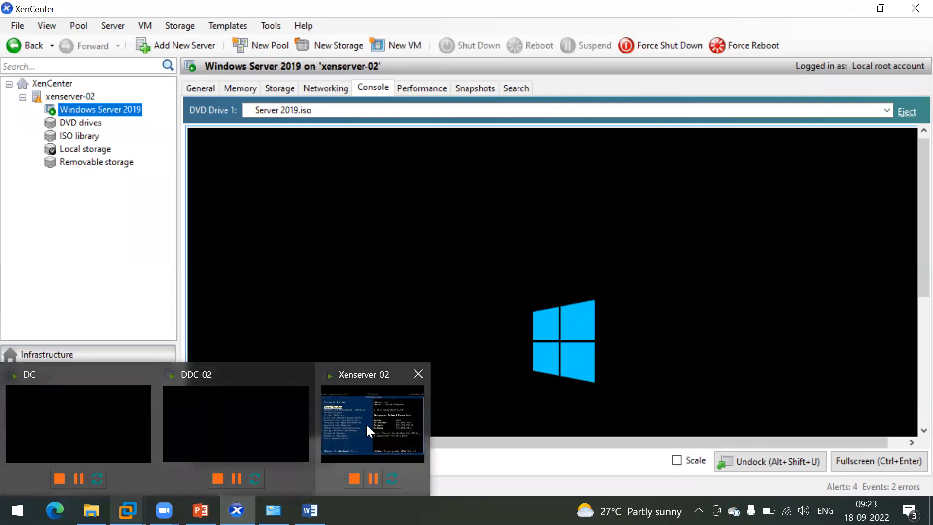
{"action": "mouse_move", "coordinate": [201, 510]}
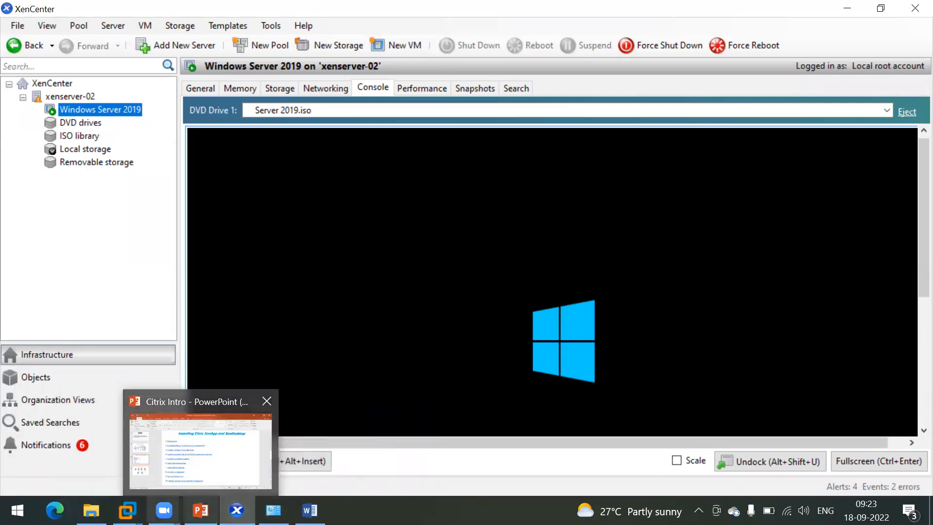
{"action": "left_click", "coordinate": [209, 434]}
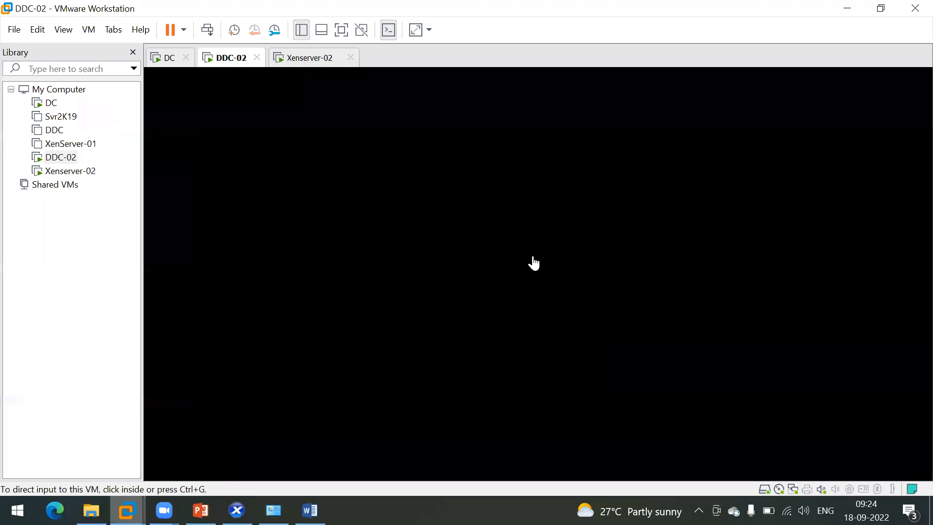
{"action": "left_click", "coordinate": [689, 250]}
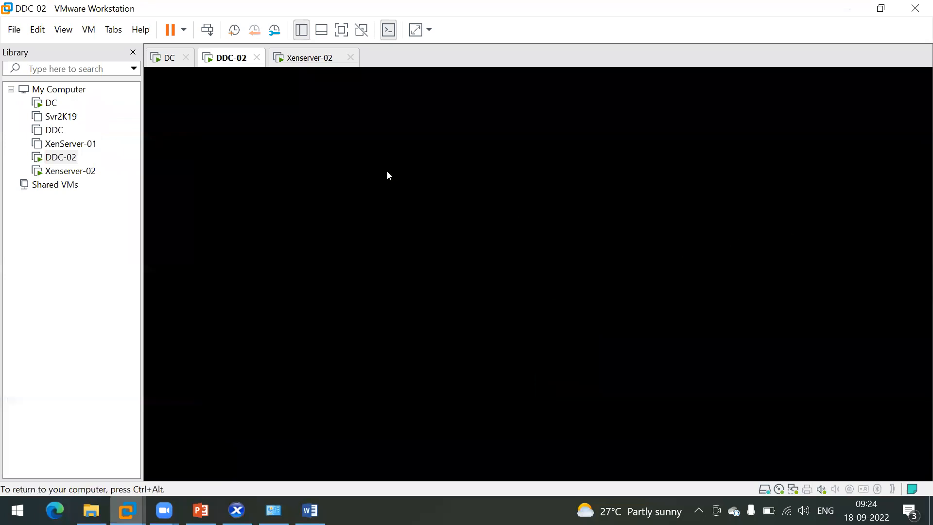
Step: Look at the Xenserver-02 and DC VMs before returning to the DDC-02 desktop
{"action": "left_click", "coordinate": [299, 61]}
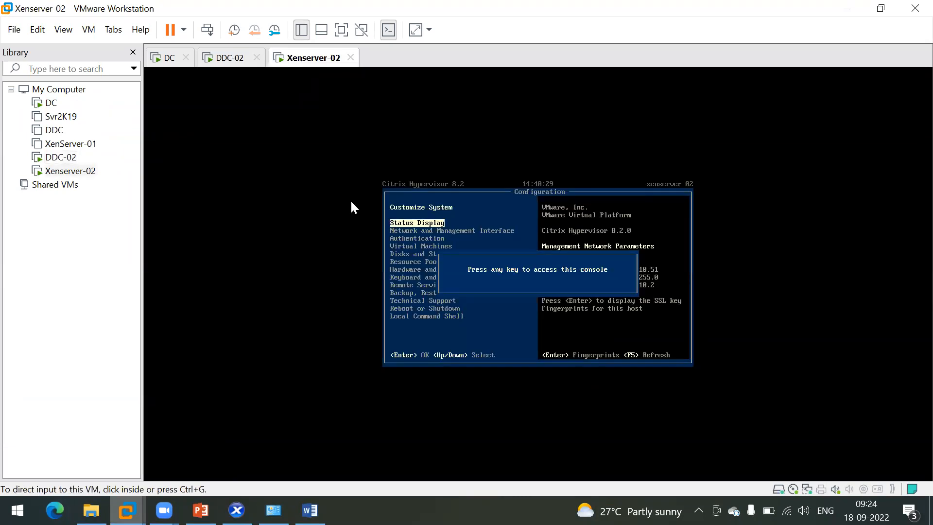
{"action": "left_click", "coordinate": [160, 60]}
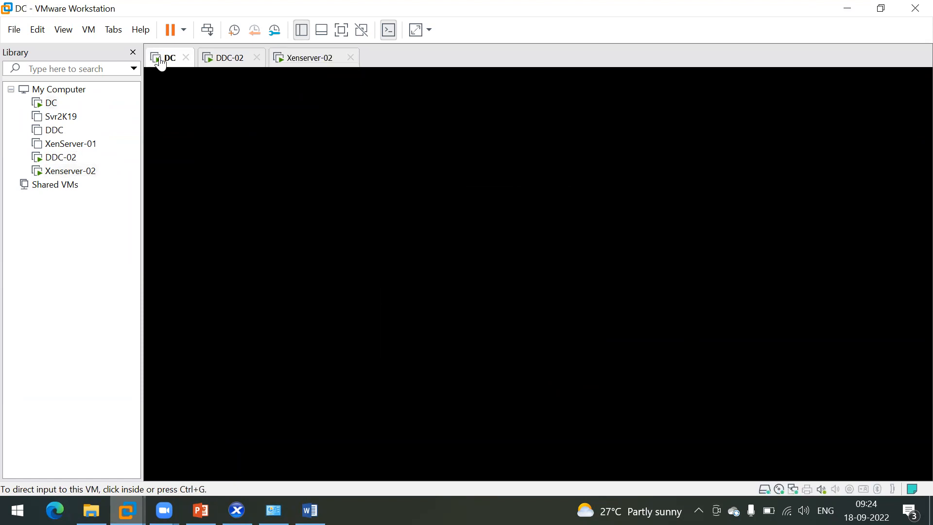
{"action": "left_click", "coordinate": [217, 64]}
{"action": "left_click", "coordinate": [301, 241]}
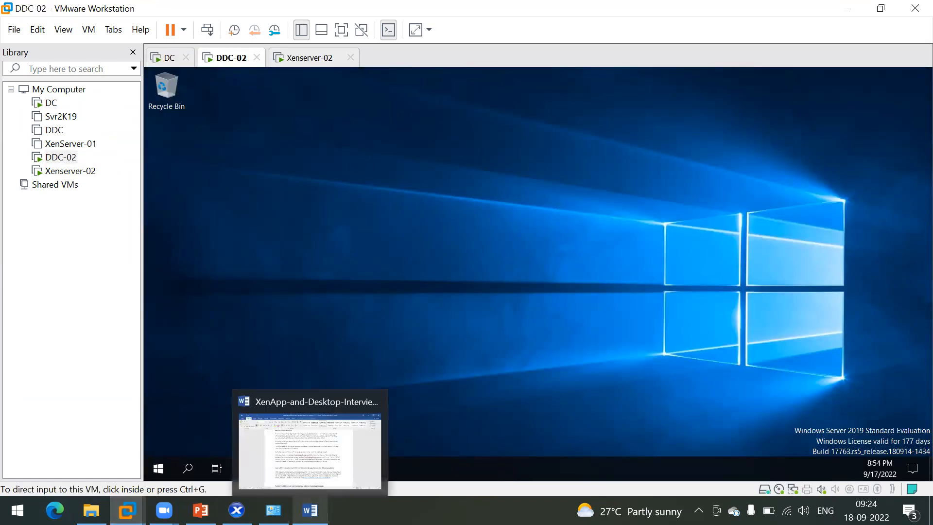
Step: Cancel DDC-02's unexpected-shutdown prompt and bring XenCenter back to the front
{"action": "left_click", "coordinate": [309, 510]}
{"action": "left_click", "coordinate": [309, 510]}
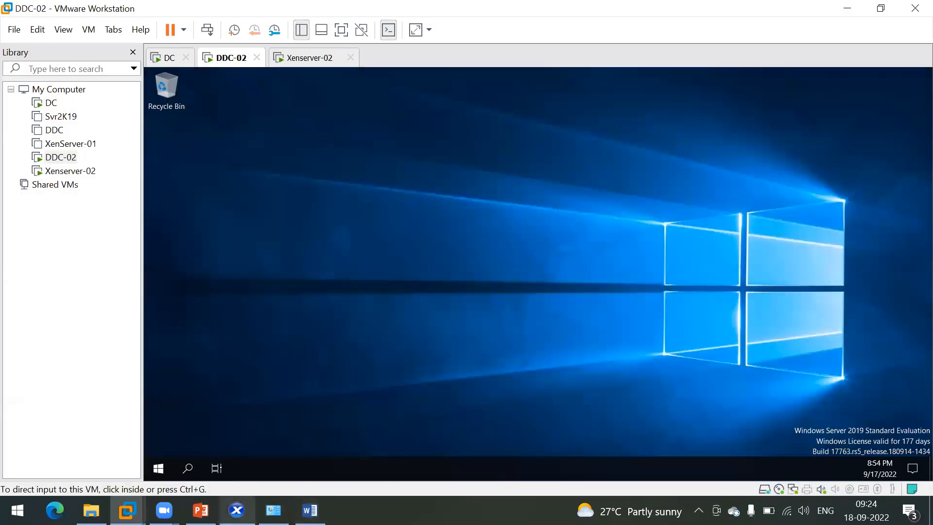
{"action": "left_click", "coordinate": [237, 510]}
{"action": "left_click", "coordinate": [237, 510]}
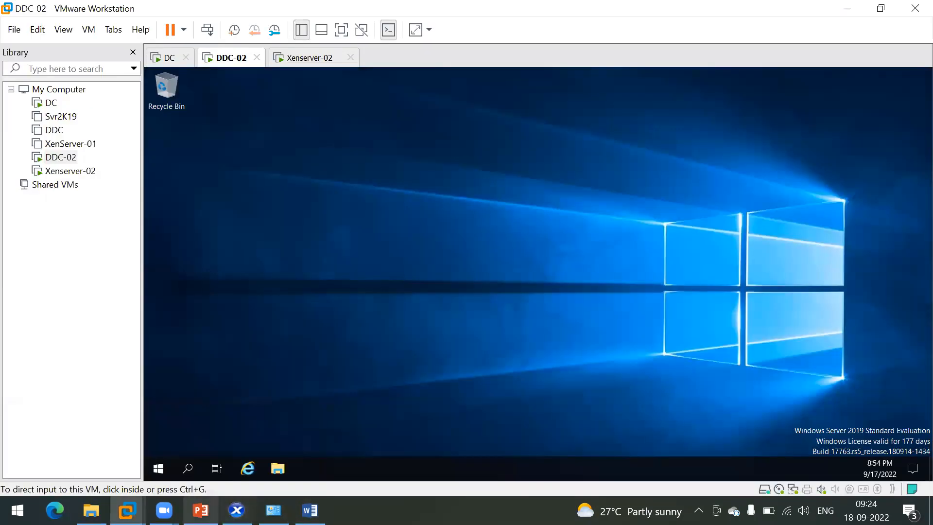
{"action": "left_click", "coordinate": [237, 510]}
{"action": "left_click", "coordinate": [236, 510]}
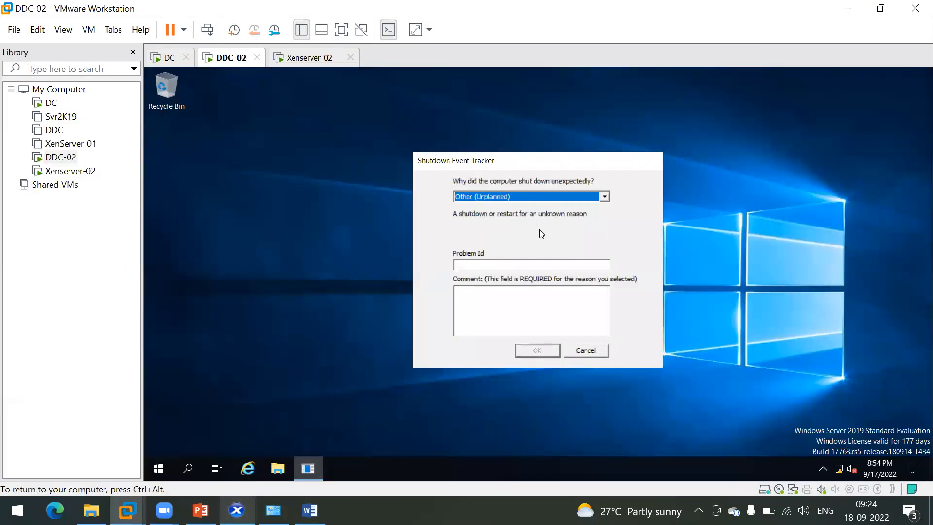
{"action": "left_click", "coordinate": [593, 350]}
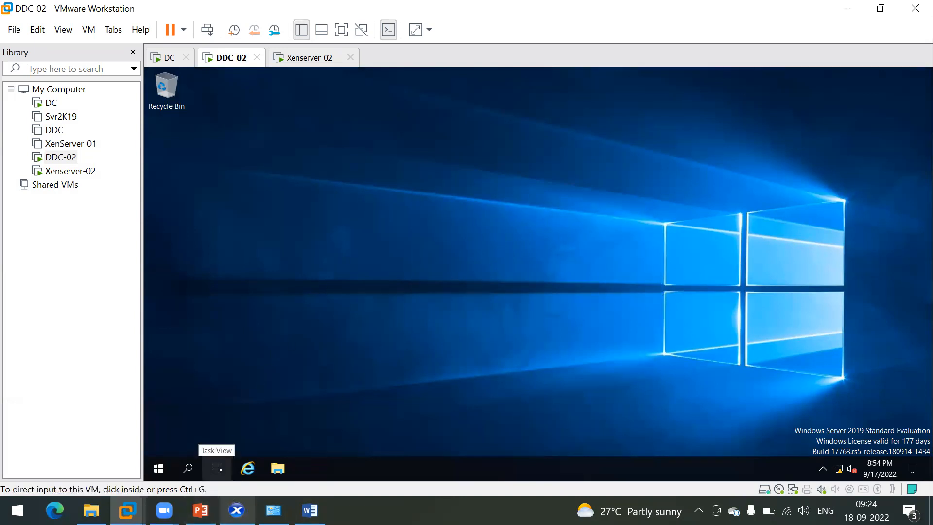
{"action": "left_click", "coordinate": [237, 510]}
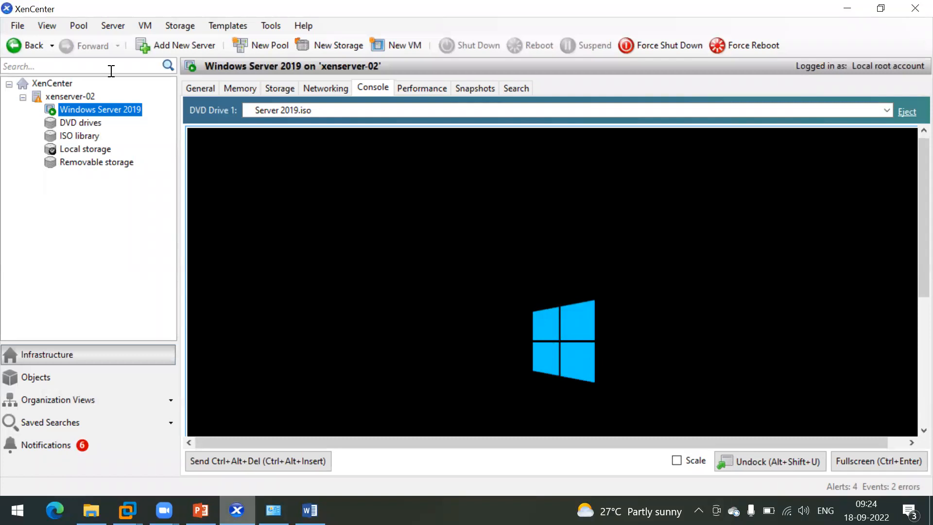
Step: Check the VM's snapshots, then review xenserver-02's performance graphs, start event and memory graph
{"action": "left_click", "coordinate": [481, 88]}
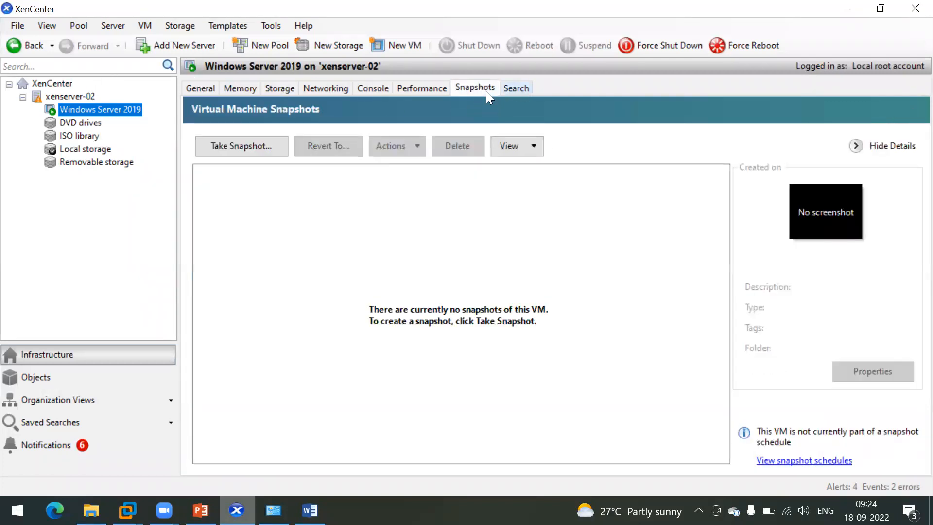
{"action": "left_click", "coordinate": [430, 87]}
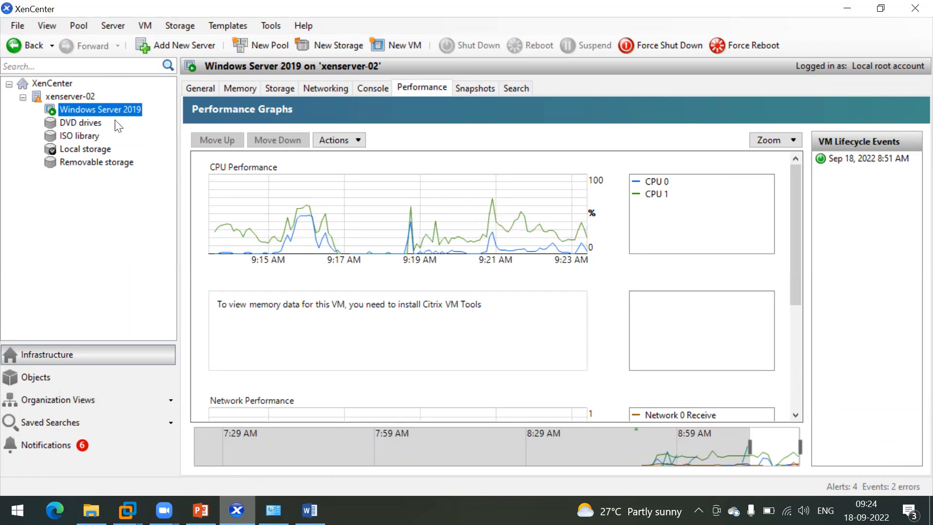
{"action": "left_click", "coordinate": [76, 96]}
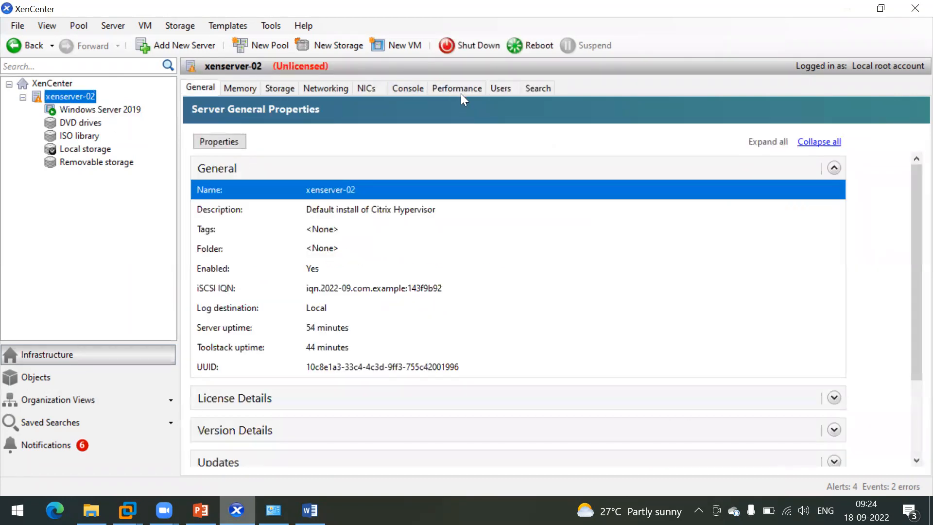
{"action": "left_click", "coordinate": [453, 87]}
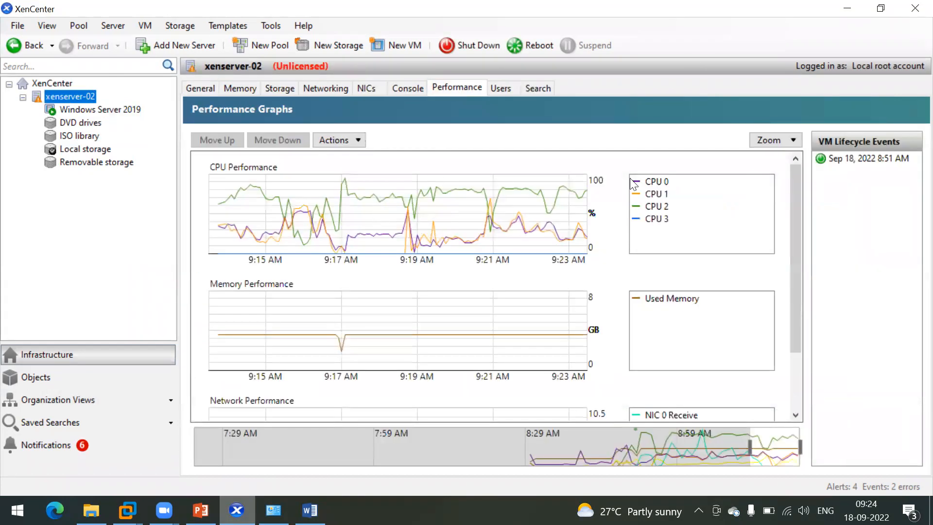
{"action": "scroll", "coordinate": [471, 321], "scroll_direction": "down", "scroll_amount": 3}
{"action": "scroll", "coordinate": [470, 322], "scroll_direction": "up", "scroll_amount": 3}
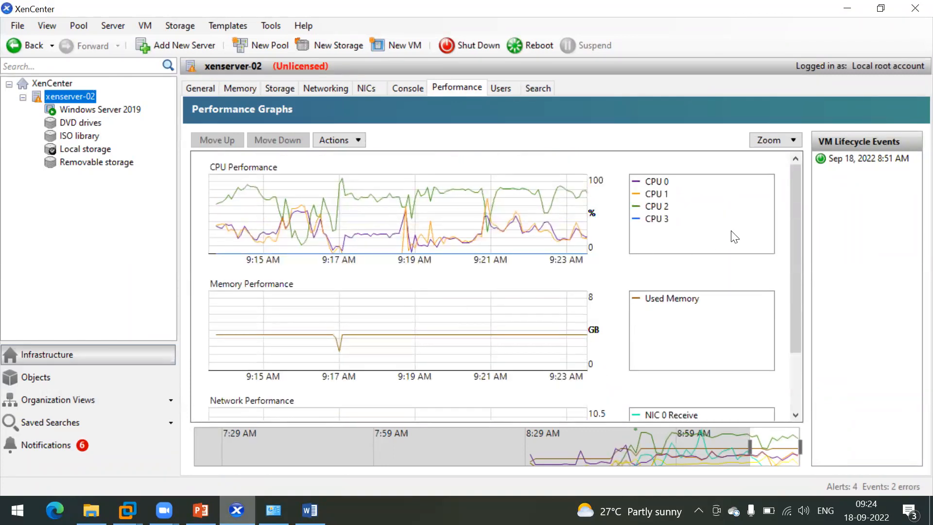
{"action": "left_click", "coordinate": [849, 159]}
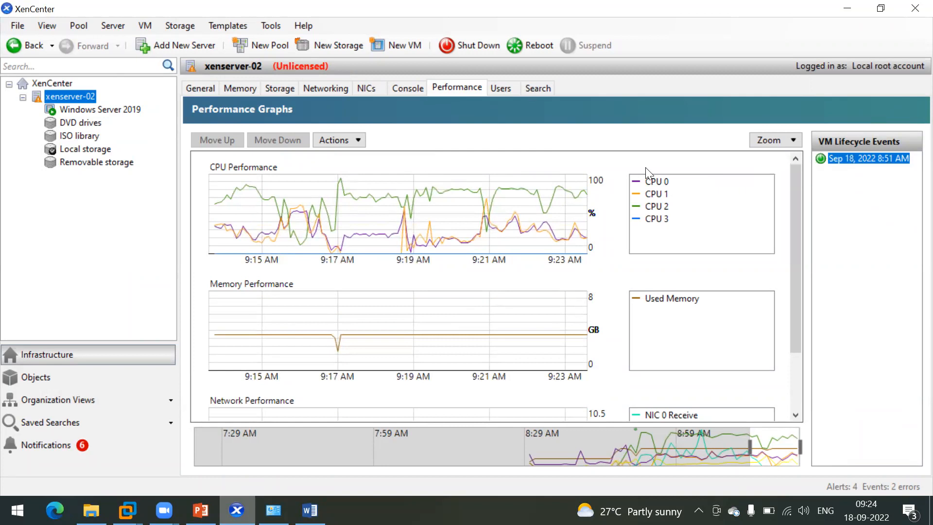
{"action": "left_click", "coordinate": [348, 139]}
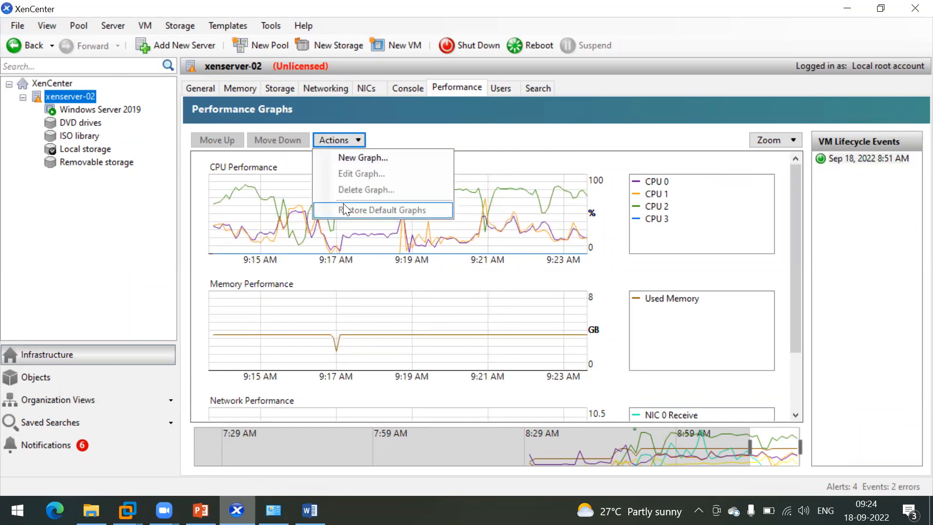
{"action": "left_click", "coordinate": [352, 288]}
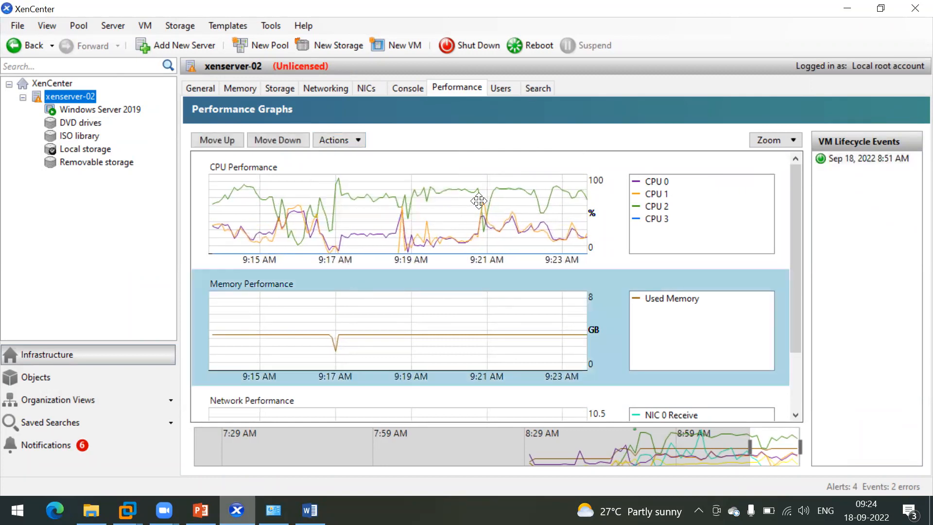
{"action": "scroll", "coordinate": [478, 200], "scroll_direction": "down", "scroll_amount": 3}
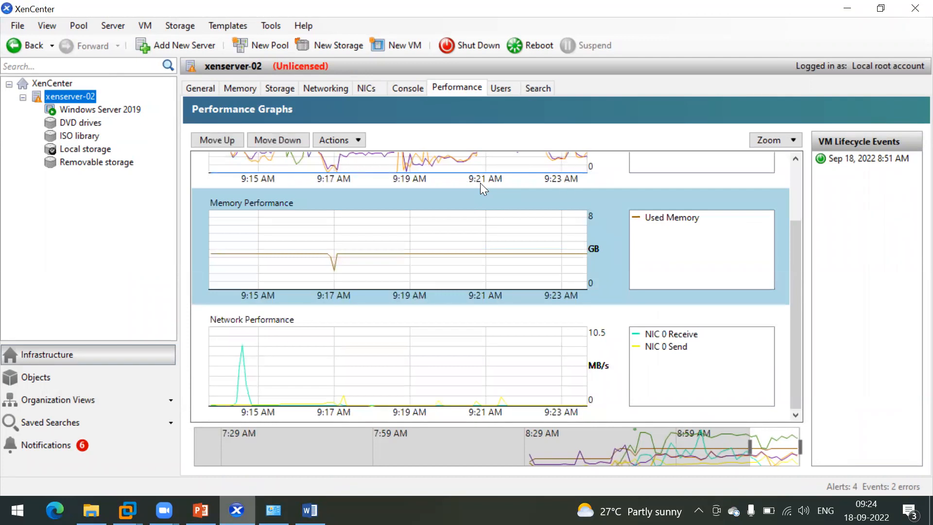
{"action": "scroll", "coordinate": [480, 183], "scroll_direction": "up", "scroll_amount": 3}
Step: Step through xenserver-02's NICs, Networking, Storage, Memory and General views
{"action": "left_click", "coordinate": [366, 88]}
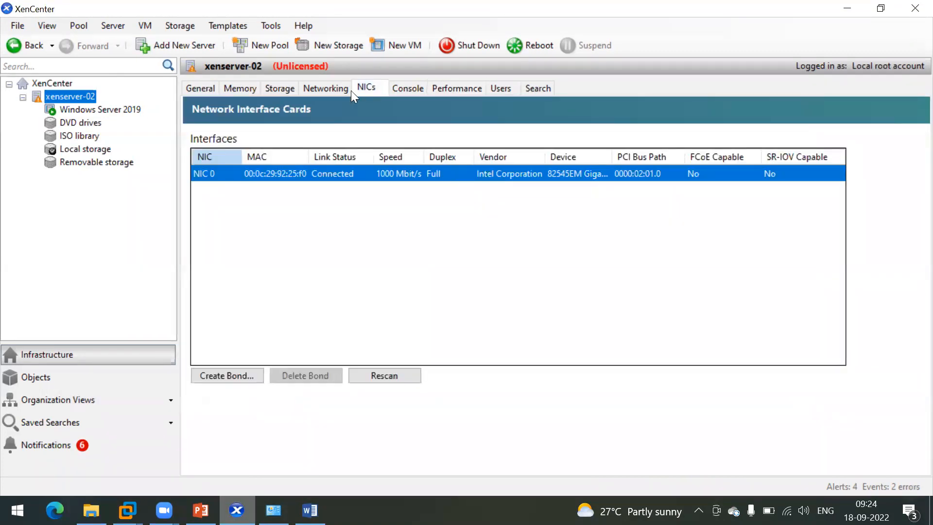
{"action": "left_click", "coordinate": [315, 86]}
{"action": "left_click", "coordinate": [280, 88]}
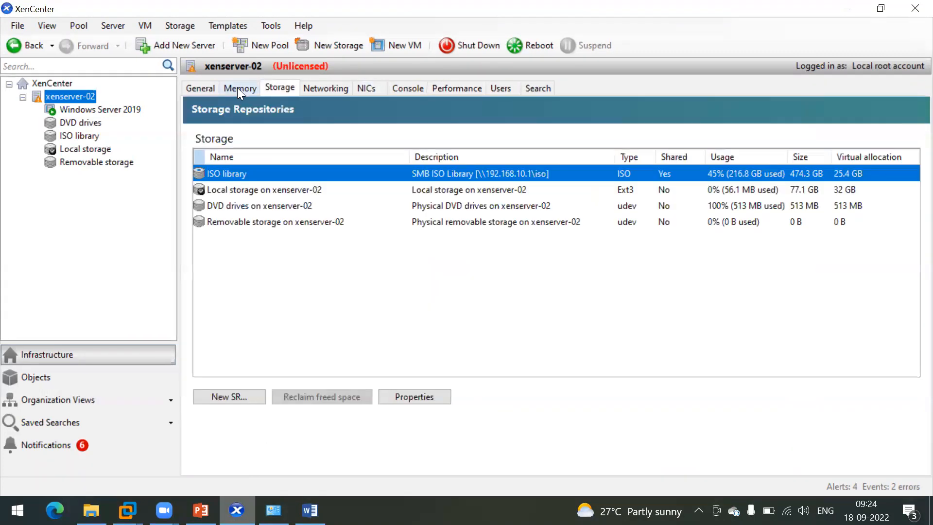
{"action": "left_click", "coordinate": [238, 87]}
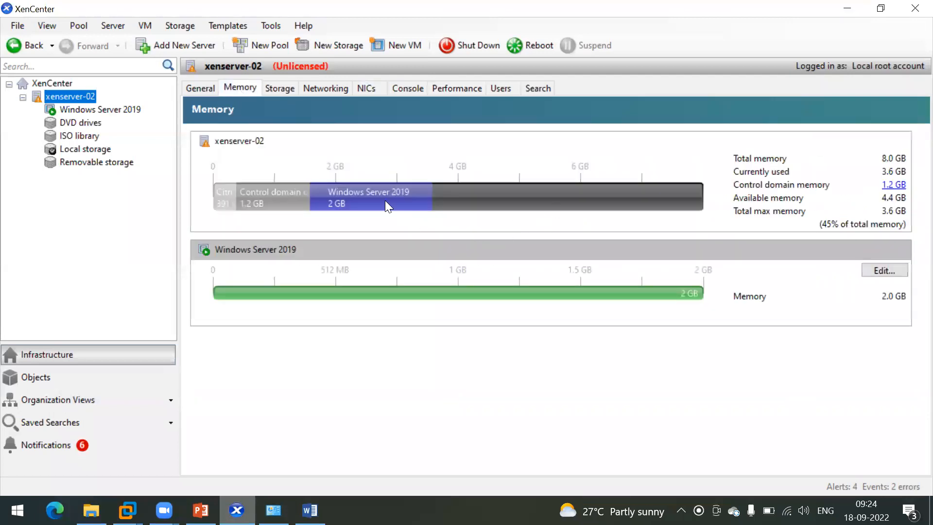
{"action": "left_click", "coordinate": [202, 89]}
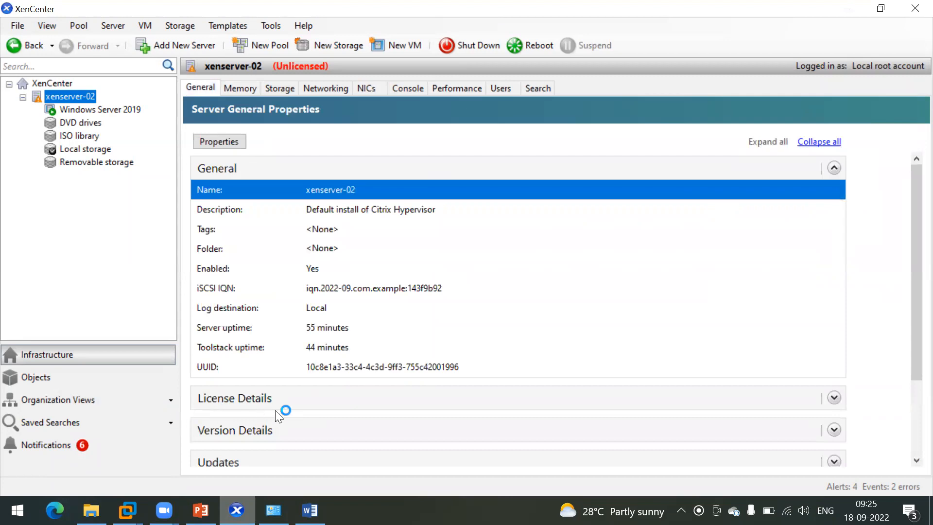
Step: Show the Windows Server 2019 VM's console, then switch to the Citrix Intro PowerPoint deck
{"action": "left_click", "coordinate": [98, 111]}
{"action": "left_click", "coordinate": [377, 89]}
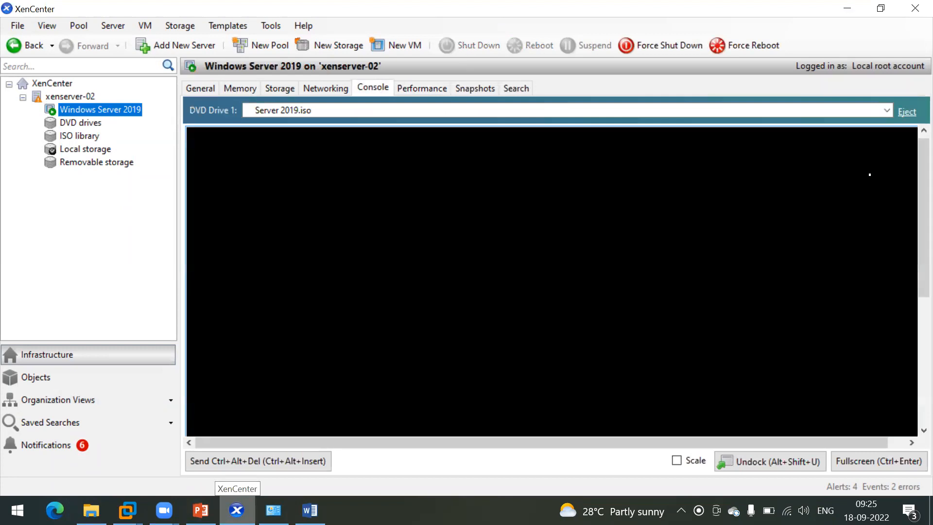
{"action": "left_click_drag", "start_coordinate": [909, 233], "coordinate": [910, 322]}
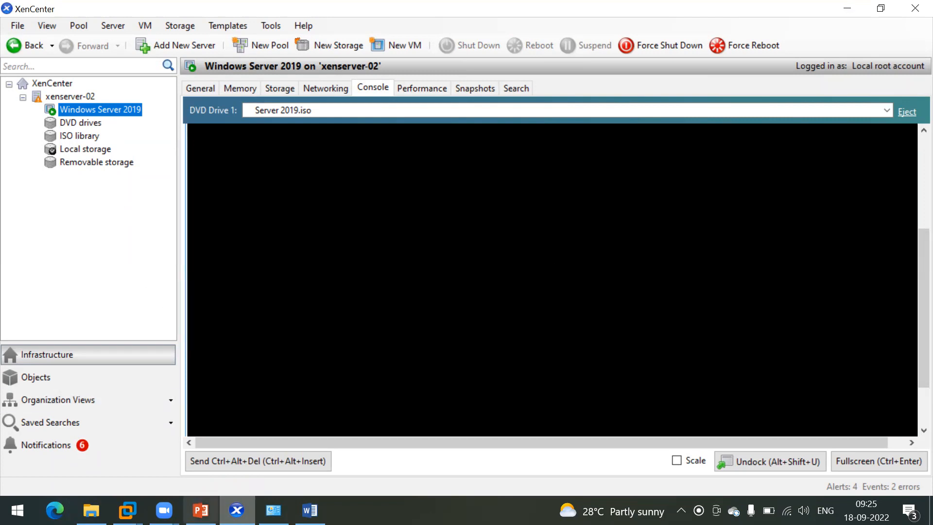
{"action": "left_click", "coordinate": [200, 510]}
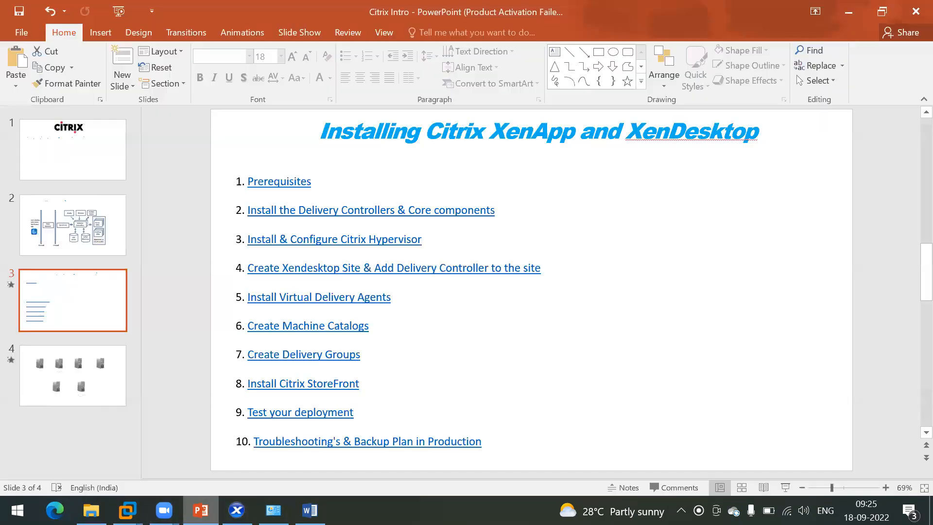
{"action": "left_click", "coordinate": [848, 12]}
{"action": "left_click", "coordinate": [200, 510]}
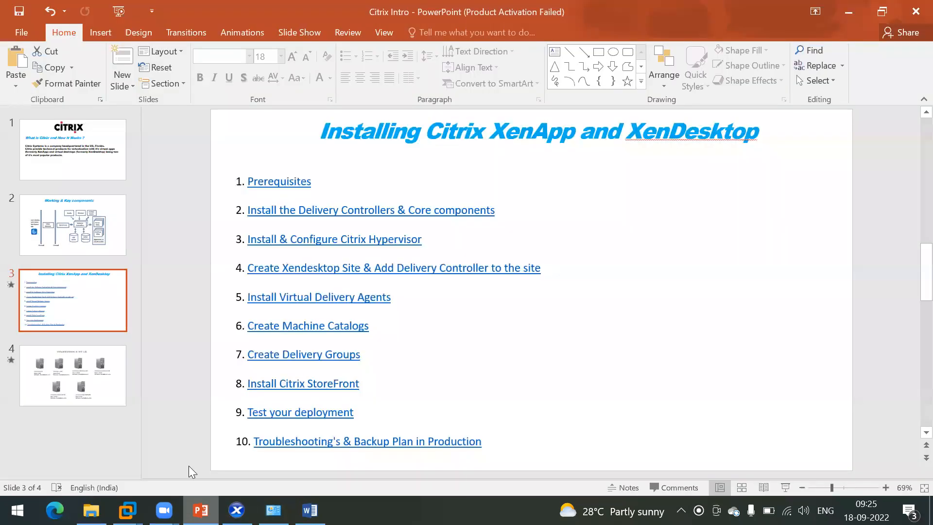
{"action": "left_click", "coordinate": [81, 191]}
{"action": "left_click", "coordinate": [84, 231]}
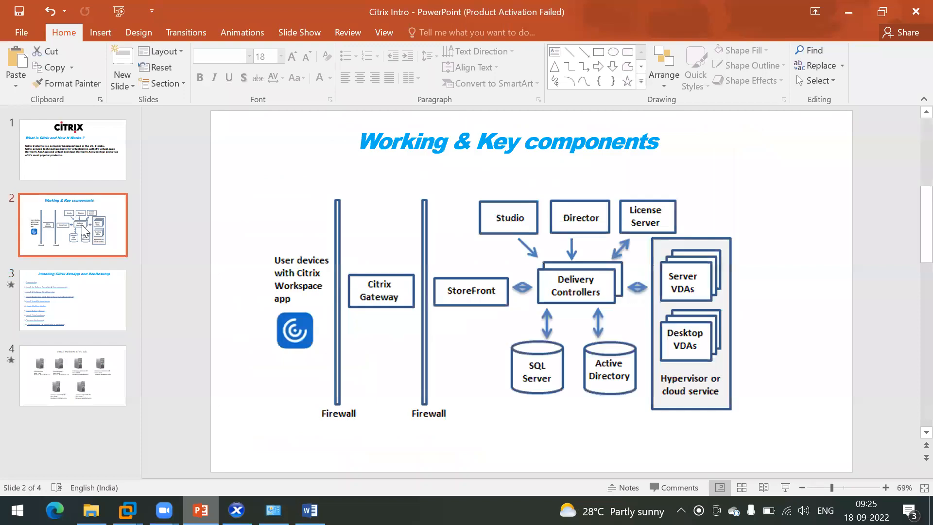
{"action": "left_click", "coordinate": [77, 288]}
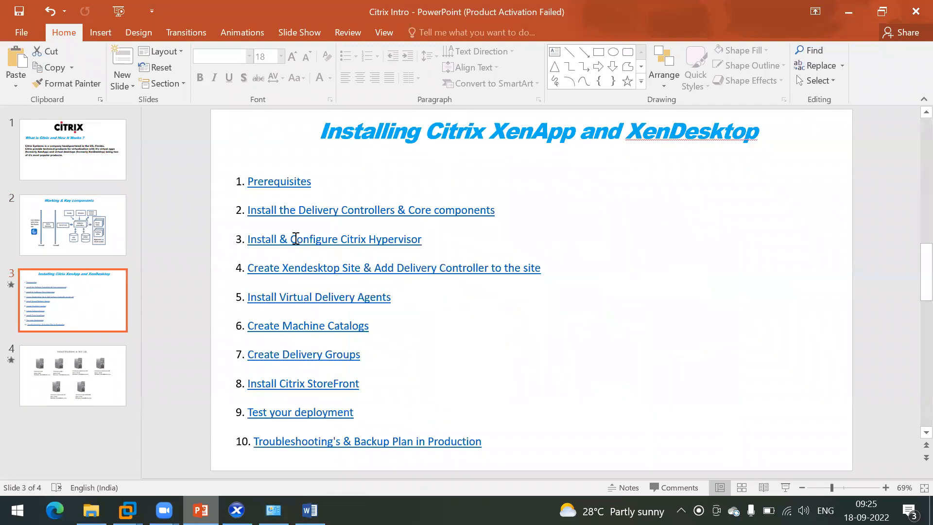
{"action": "left_click", "coordinate": [96, 382]}
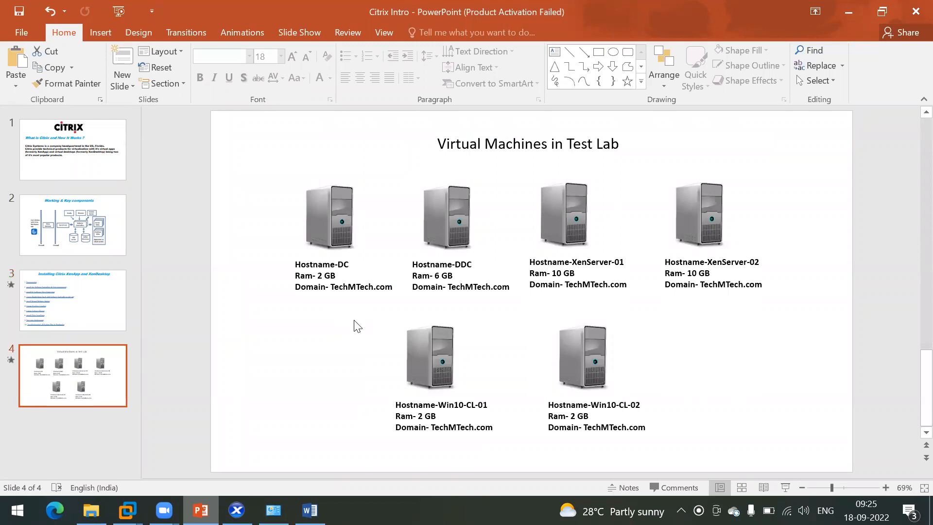
{"action": "left_click", "coordinate": [113, 302]}
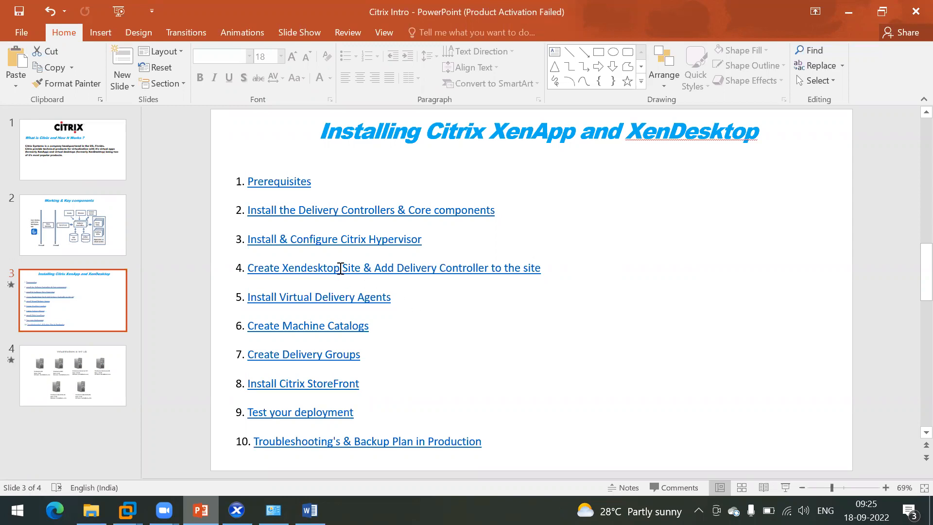
Step: Replace 'Xendesktop' with 'Citrix' in item 4 so it reads 'Create Citrix Site & Add Delivery Controller to the site'
{"action": "left_click", "coordinate": [340, 268]}
{"action": "key", "text": "BackSpace"}
{"action": "key", "text": "BackSpace"}
{"action": "key", "text": "BackSpace"}
{"action": "key", "text": "BackSpace"}
{"action": "key", "text": "BackSpace"}
{"action": "key", "text": "BackSpace"}
{"action": "key", "text": "BackSpace"}
{"action": "key", "text": "BackSpace"}
{"action": "key", "text": "BackSpace"}
{"action": "key", "text": "BackSpace"}
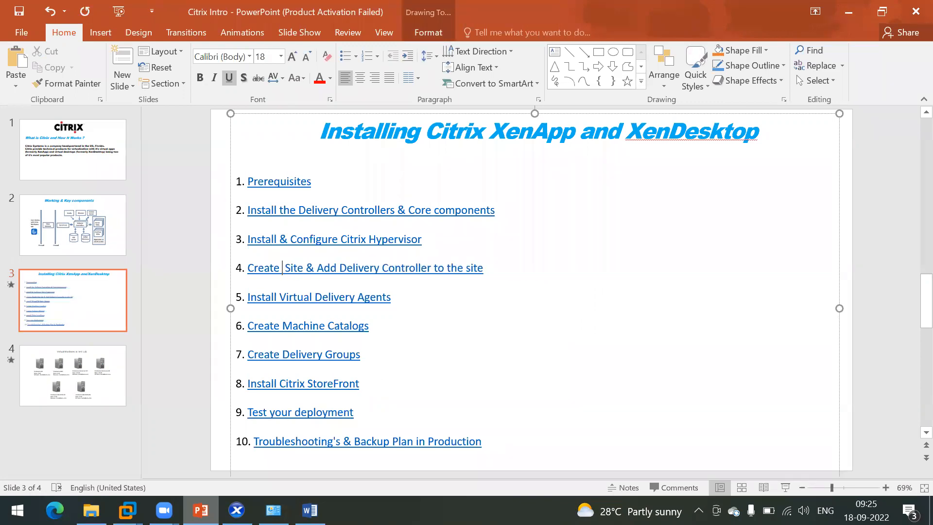
{"action": "type", "text": "Citrix"}
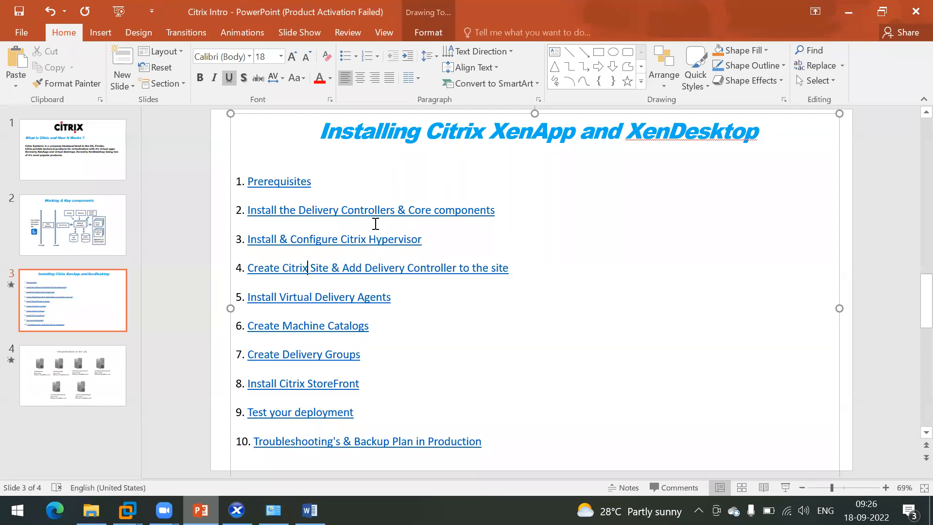
{"action": "scroll", "coordinate": [374, 322], "scroll_direction": "down", "scroll_amount": 1}
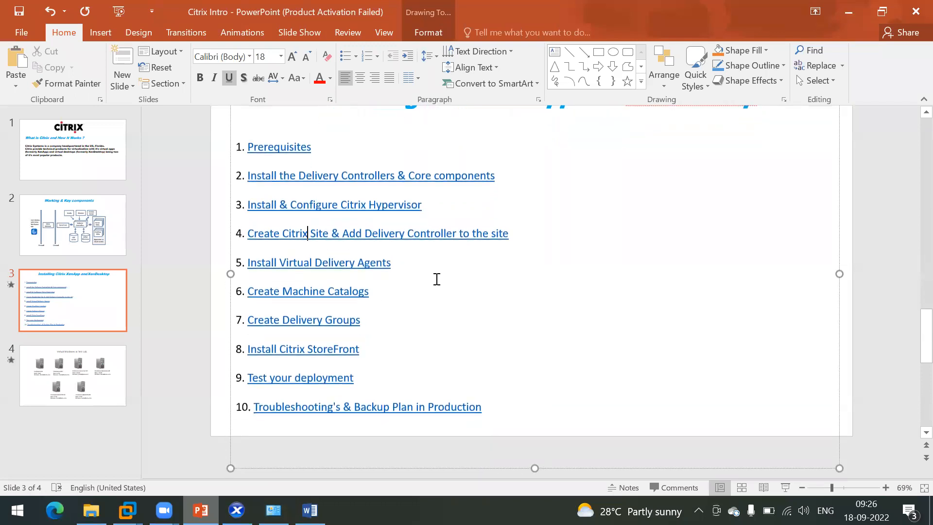
Step: Back in XenCenter, keep Server 2019.iso in the VM's DVD drive and view the event log
{"action": "left_click", "coordinate": [836, 12]}
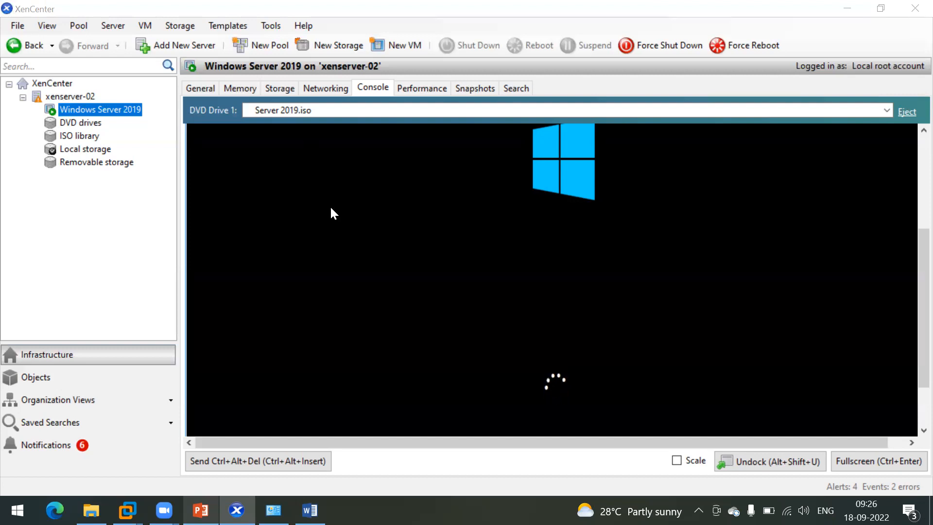
{"action": "left_click", "coordinate": [559, 111]}
{"action": "left_click", "coordinate": [447, 112]}
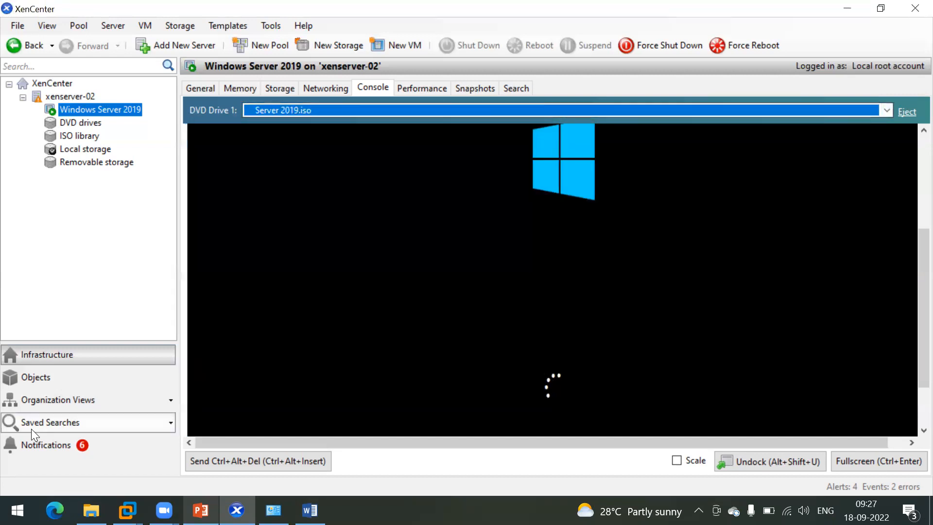
{"action": "left_click", "coordinate": [62, 446]}
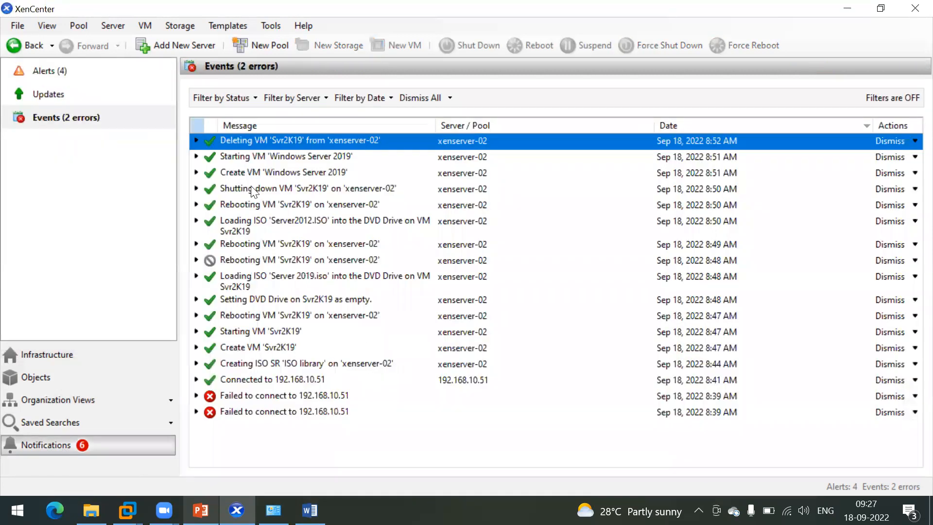
Step: Inspect the ISO loading, ISO library creation, and Svr2K19 reboot and shutdown events
{"action": "key", "text": "Down"}
{"action": "left_click", "coordinate": [256, 225]}
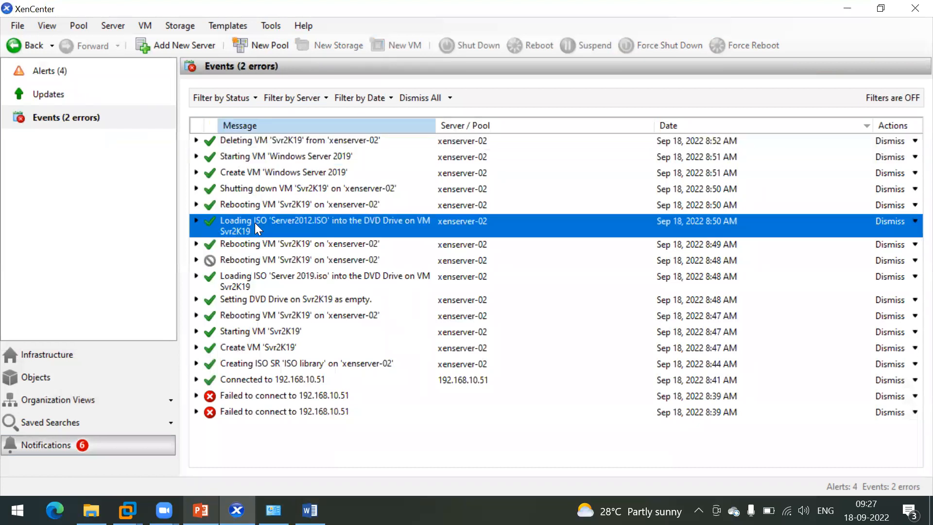
{"action": "left_click", "coordinate": [252, 278]}
{"action": "left_click", "coordinate": [241, 370]}
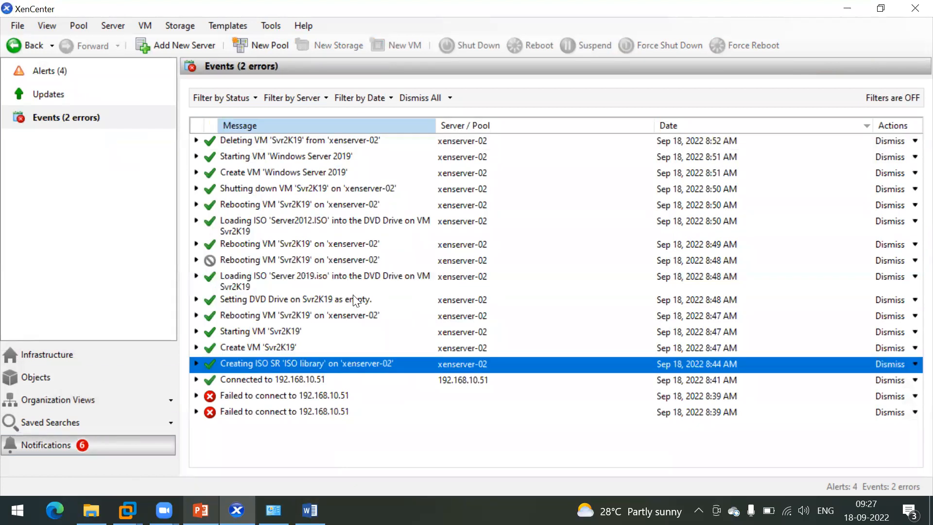
{"action": "left_click", "coordinate": [261, 258]}
{"action": "left_click", "coordinate": [251, 190]}
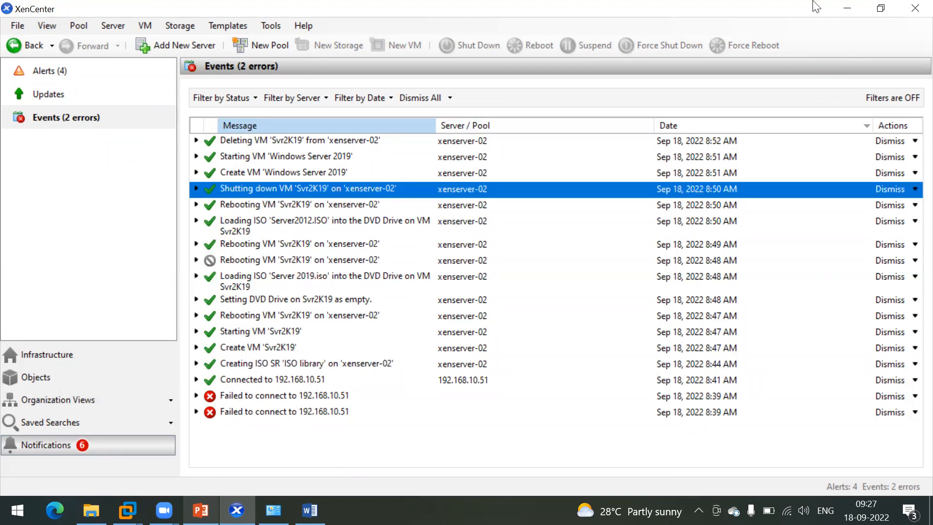
Step: Minimize XenCenter, Server Manager in DDC-02, and VMware Workstation to reveal the desktop
{"action": "left_click", "coordinate": [847, 9]}
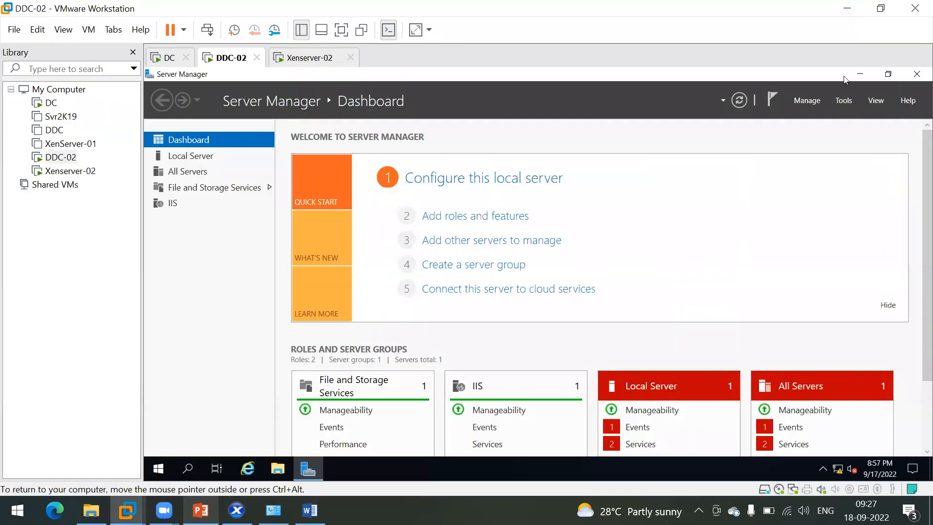
{"action": "left_click", "coordinate": [859, 74]}
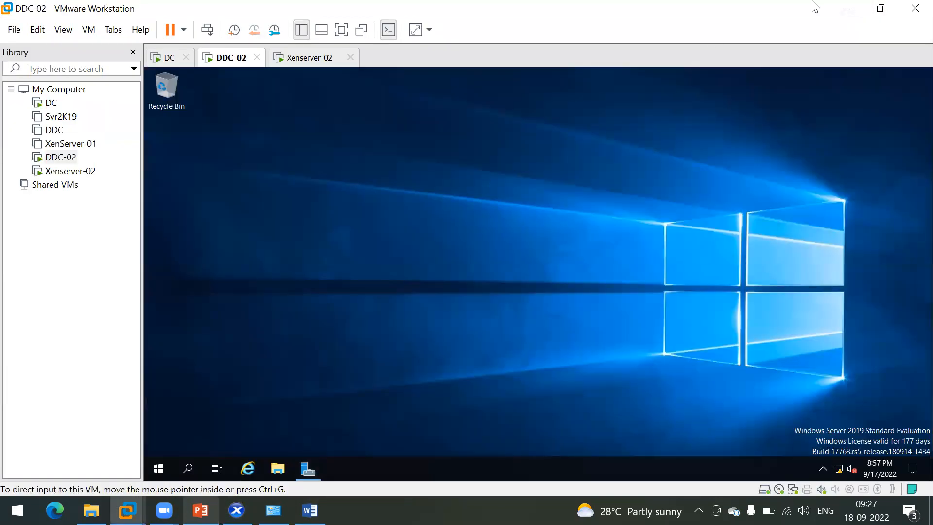
{"action": "left_click", "coordinate": [835, 7]}
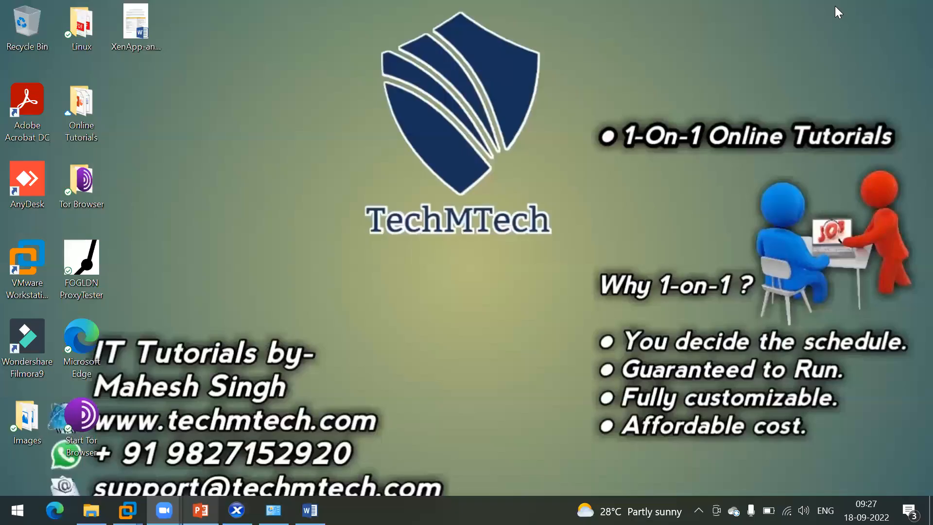
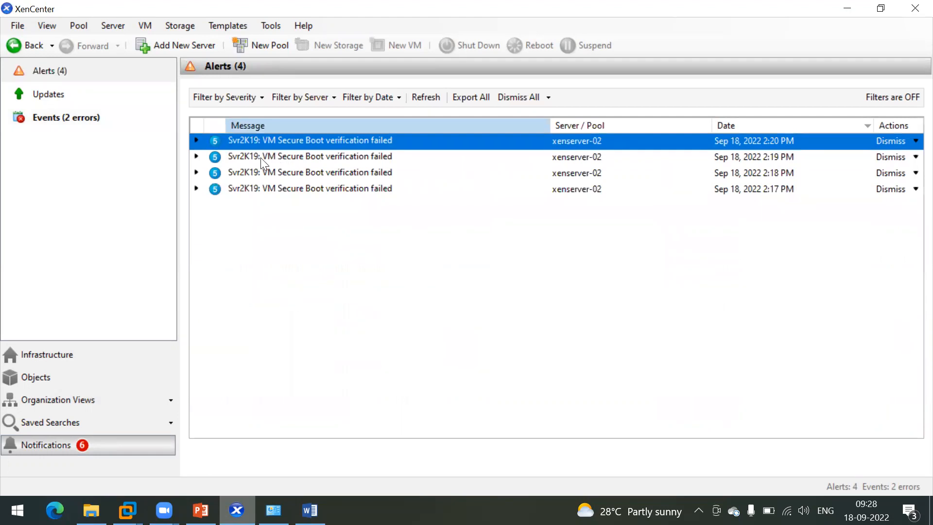
Step: Step through the 2:17–2:20 PM Secure Boot failure alerts
{"action": "left_click", "coordinate": [333, 142]}
{"action": "left_click", "coordinate": [319, 159]}
{"action": "left_click", "coordinate": [322, 173]}
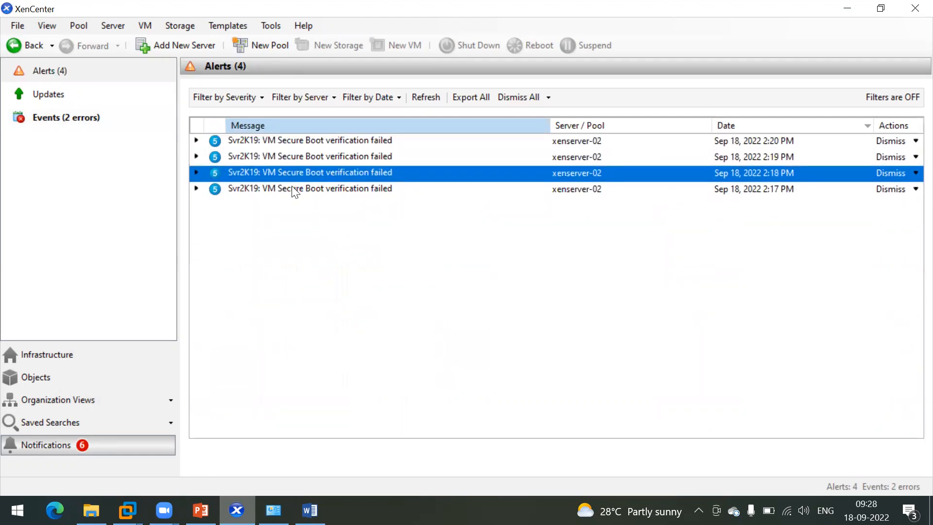
{"action": "left_click", "coordinate": [293, 190]}
{"action": "left_click", "coordinate": [283, 156]}
{"action": "left_click", "coordinate": [279, 174]}
{"action": "left_click", "coordinate": [271, 194]}
{"action": "left_click", "coordinate": [277, 143]}
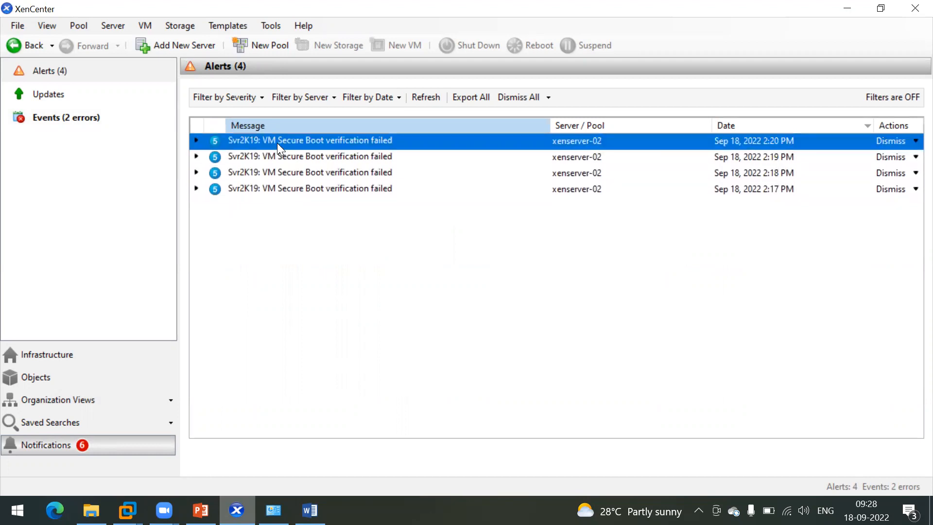
{"action": "left_click", "coordinate": [266, 158]}
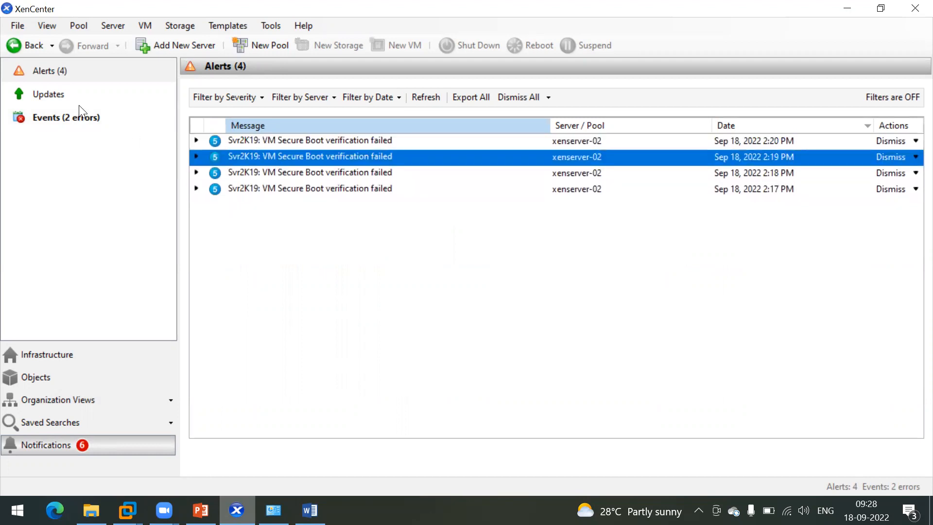
Step: Check for updates now and browse XS82E040, XS82E035, XS82E032, XS82E021 and XenCenter 8.2.5 LTSR
{"action": "left_click", "coordinate": [55, 94]}
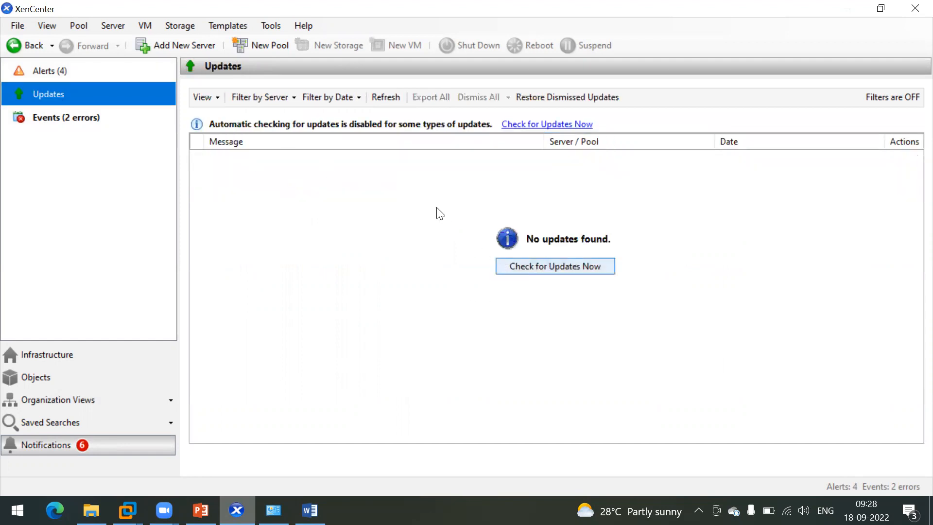
{"action": "left_click", "coordinate": [557, 268]}
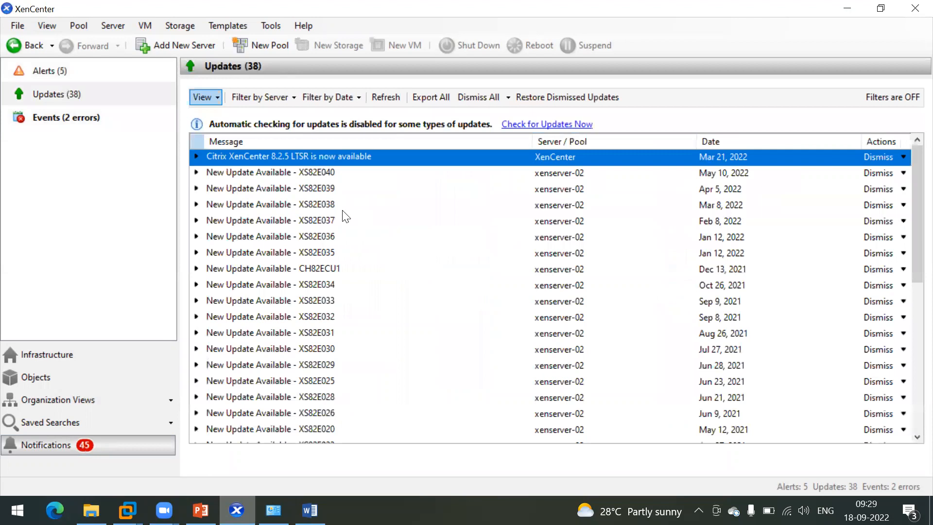
{"action": "left_click", "coordinate": [273, 173]}
{"action": "left_click", "coordinate": [302, 252]}
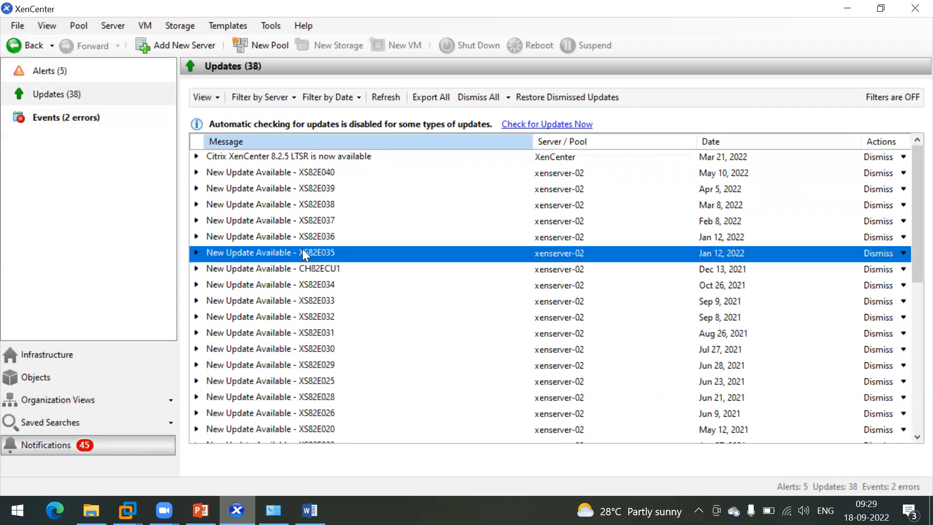
{"action": "left_click", "coordinate": [302, 316]}
{"action": "scroll", "coordinate": [302, 316], "scroll_direction": "down", "scroll_amount": 7}
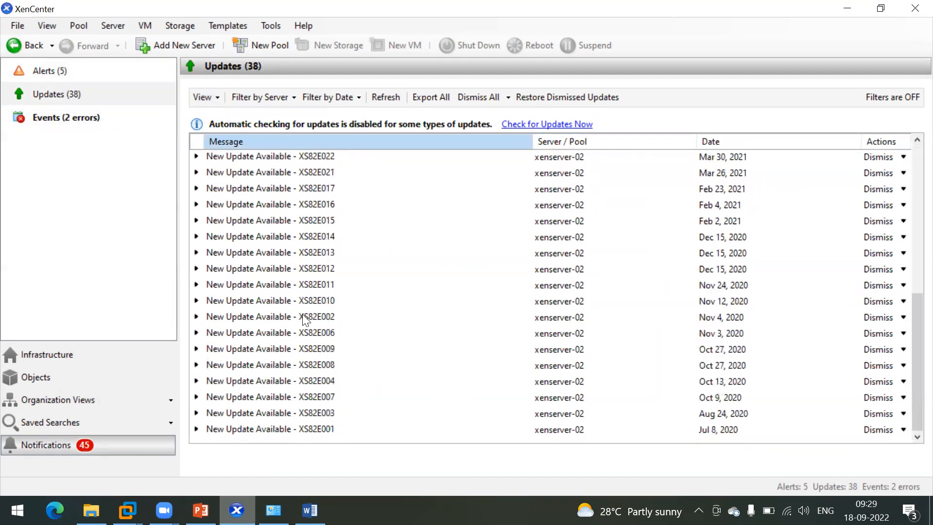
{"action": "scroll", "coordinate": [302, 316], "scroll_direction": "up", "scroll_amount": 7}
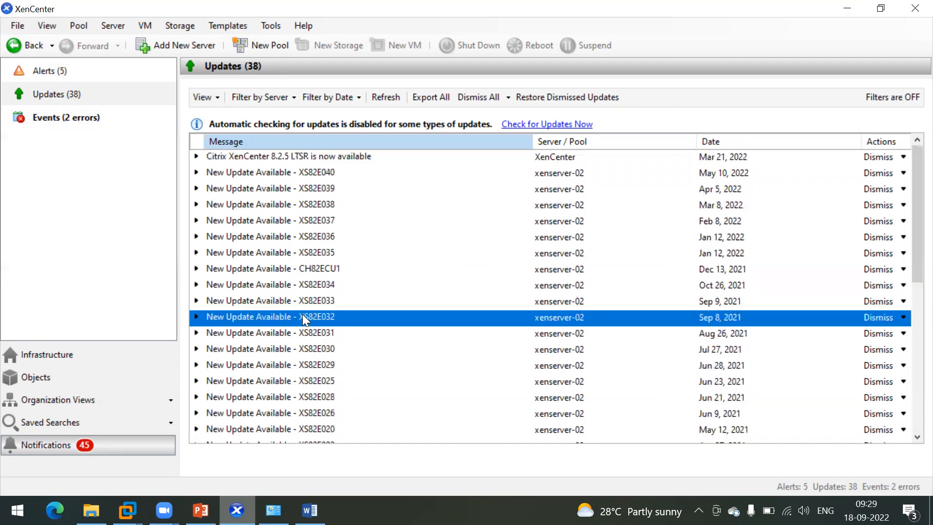
{"action": "scroll", "coordinate": [302, 316], "scroll_direction": "down", "scroll_amount": 7}
{"action": "left_click", "coordinate": [278, 173]}
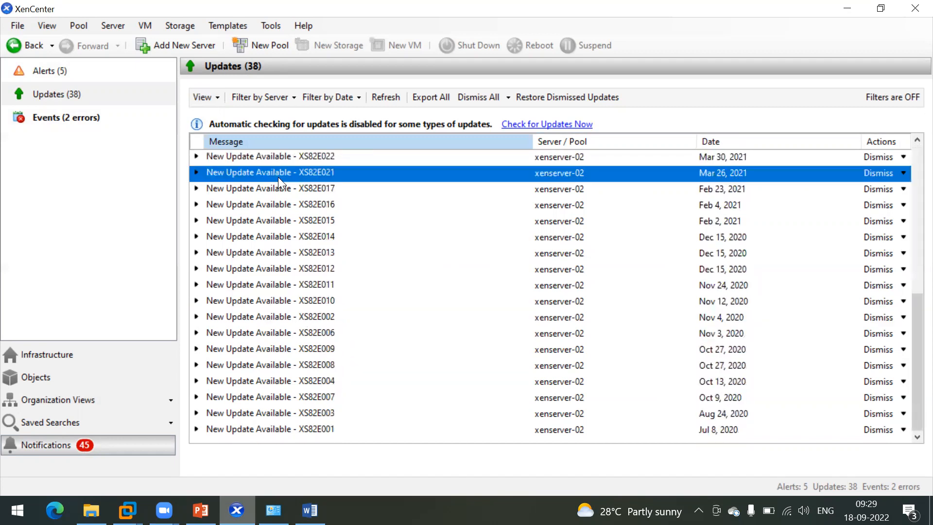
{"action": "scroll", "coordinate": [277, 177], "scroll_direction": "up", "scroll_amount": 7}
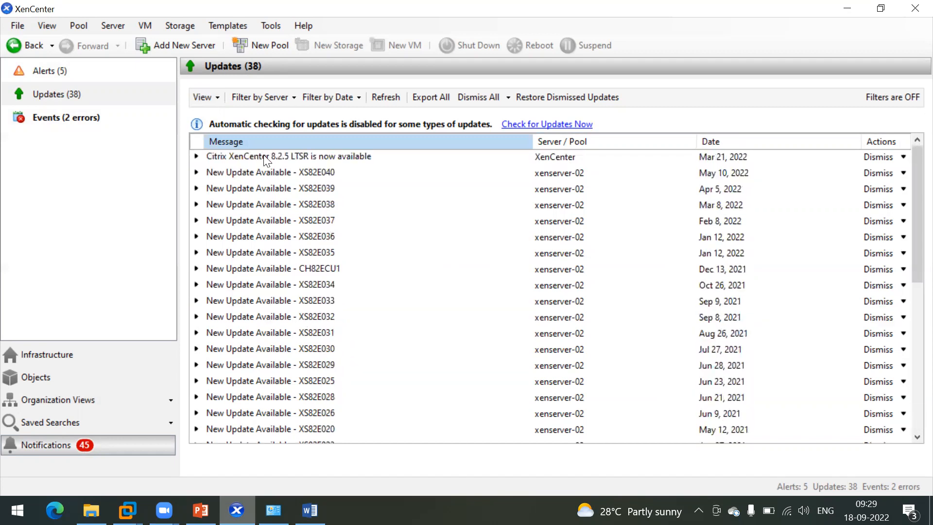
{"action": "left_click", "coordinate": [277, 158]}
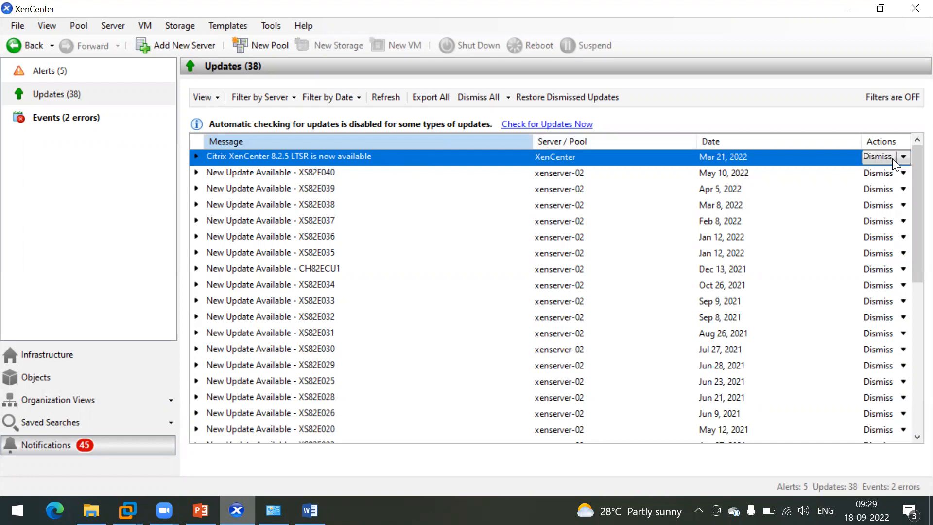
Step: Expand XS82E039 to read its Xen security fixes and 149.6 MB size, leaving its actions unused
{"action": "left_click", "coordinate": [297, 174]}
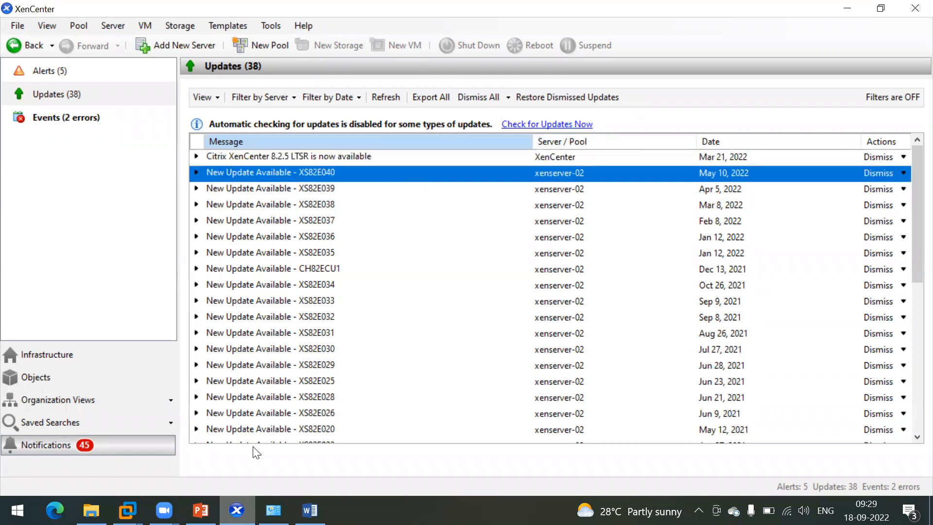
{"action": "left_click", "coordinate": [319, 157]}
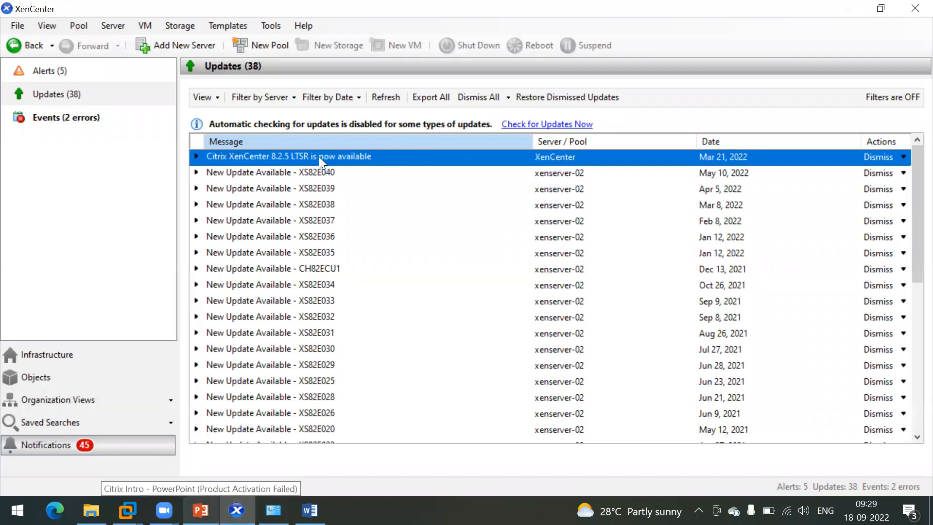
{"action": "left_click", "coordinate": [276, 188]}
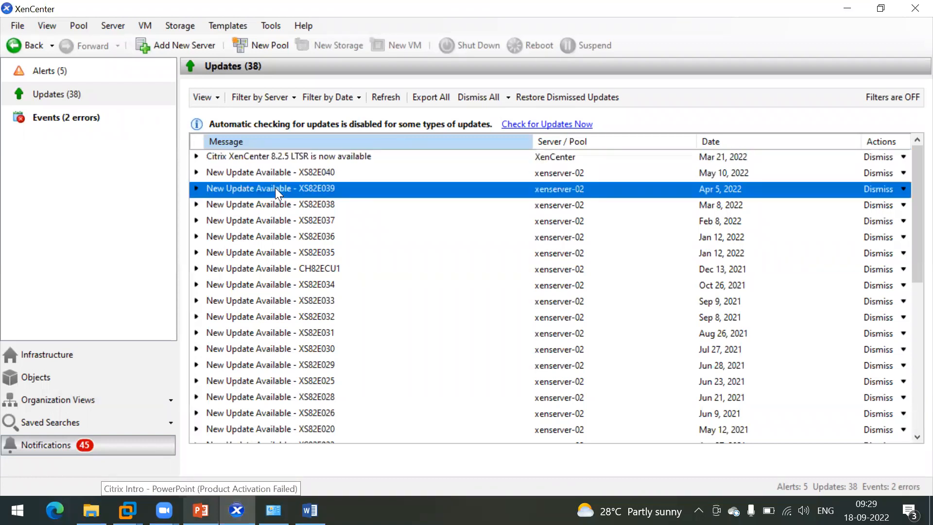
{"action": "left_click", "coordinate": [196, 188]}
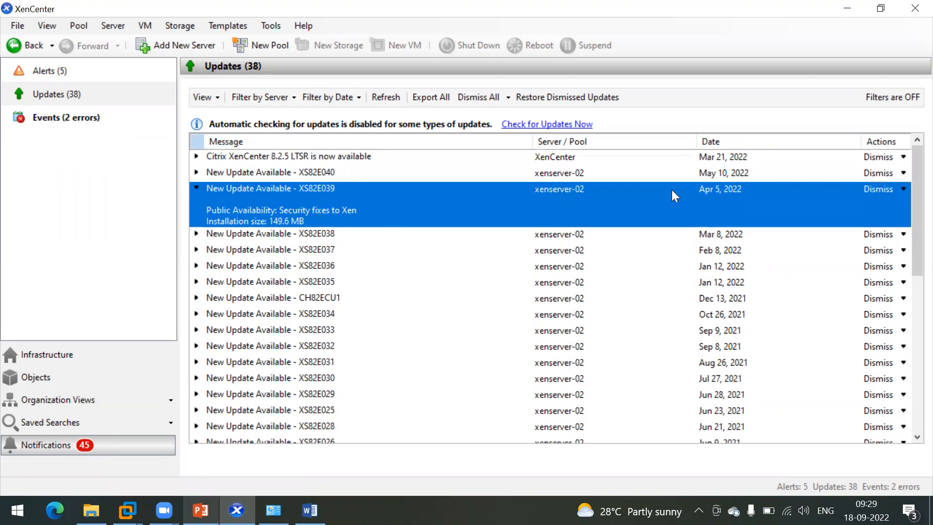
{"action": "left_click", "coordinate": [902, 190]}
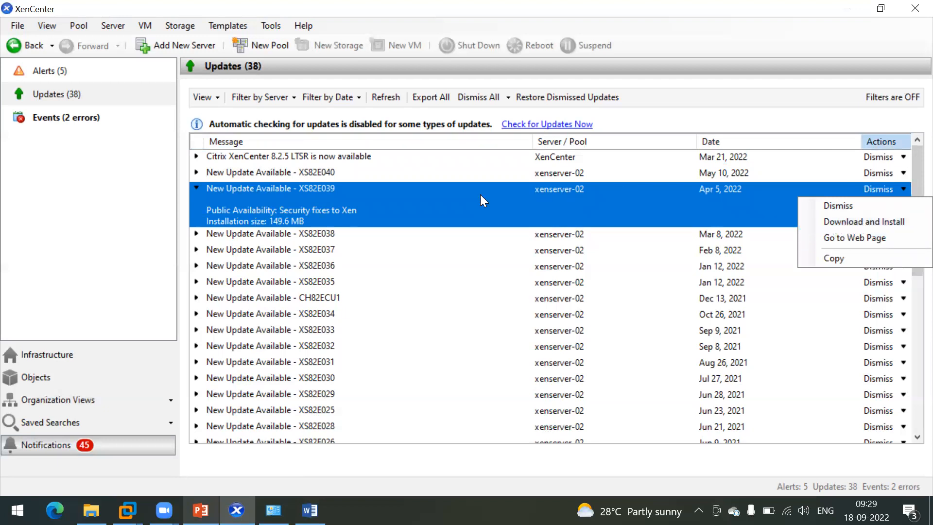
{"action": "left_click", "coordinate": [67, 202]}
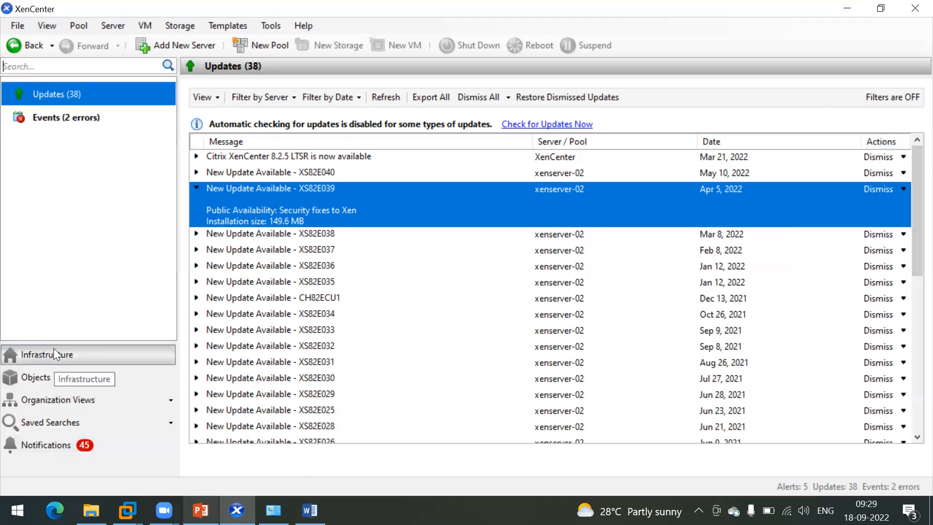
Step: Show the resource tree and xenserver-02's properties, closing its context menu unused
{"action": "left_click", "coordinate": [54, 350]}
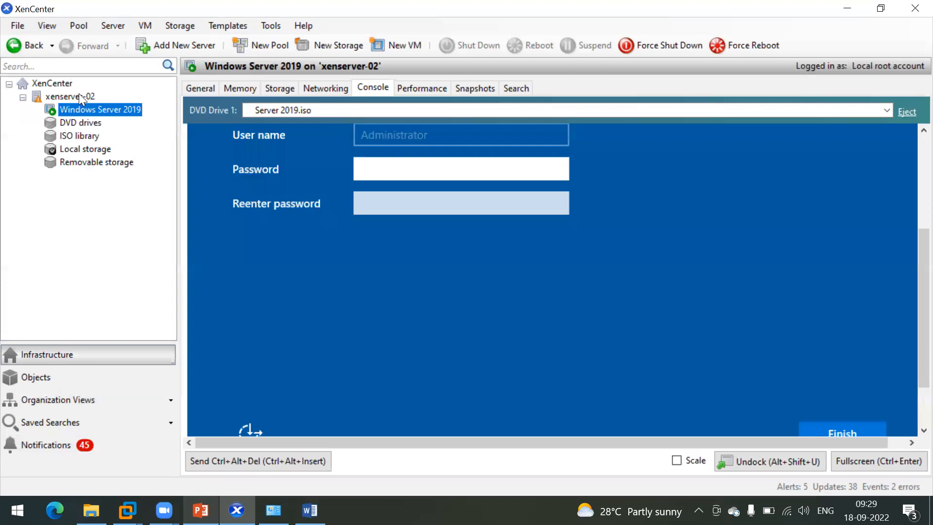
{"action": "left_click", "coordinate": [79, 94]}
{"action": "right_click", "coordinate": [69, 93]}
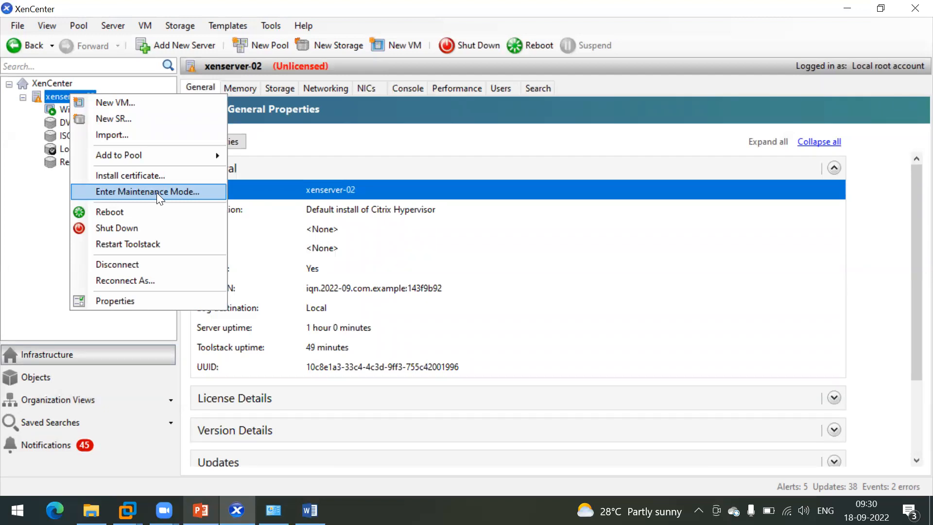
{"action": "left_click", "coordinate": [5, 217]}
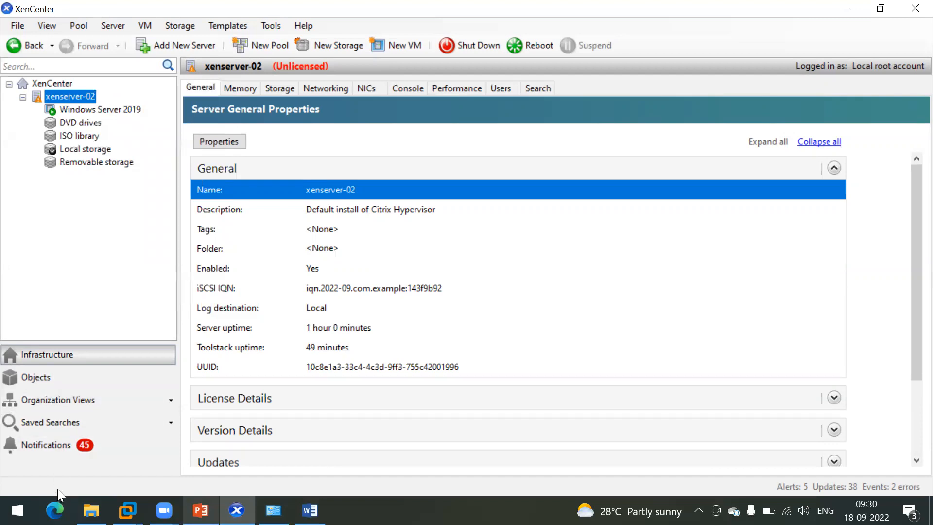
Step: Revisit the XS82E040 update, then show the Windows Server 2019 VM's console
{"action": "left_click", "coordinate": [91, 443]}
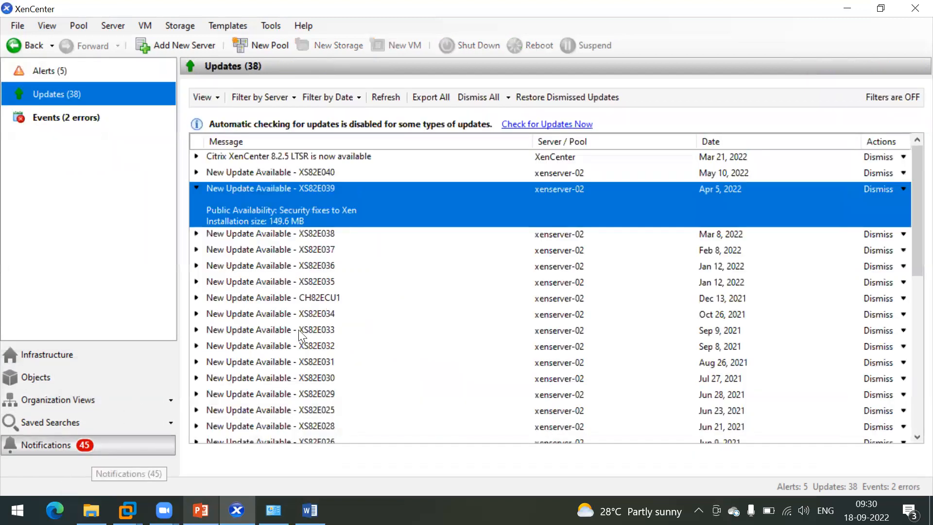
{"action": "left_click", "coordinate": [260, 174]}
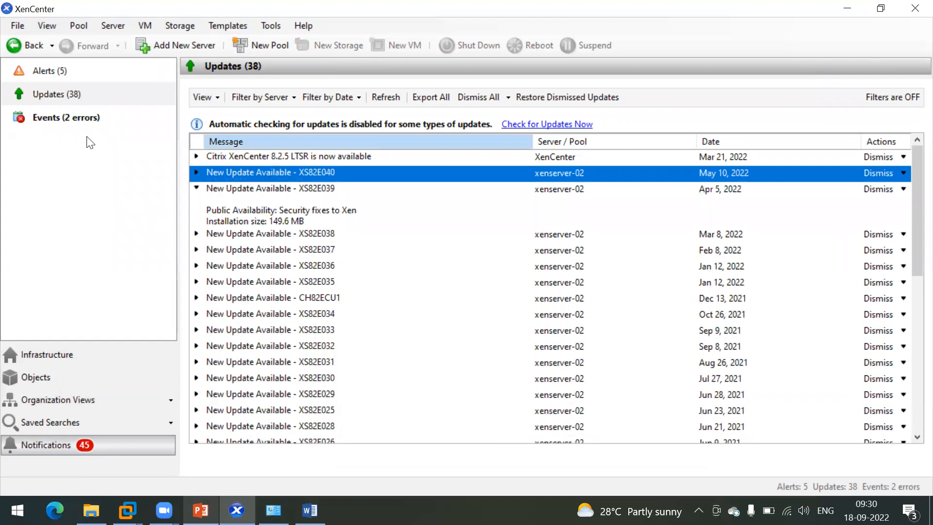
{"action": "left_click", "coordinate": [47, 356]}
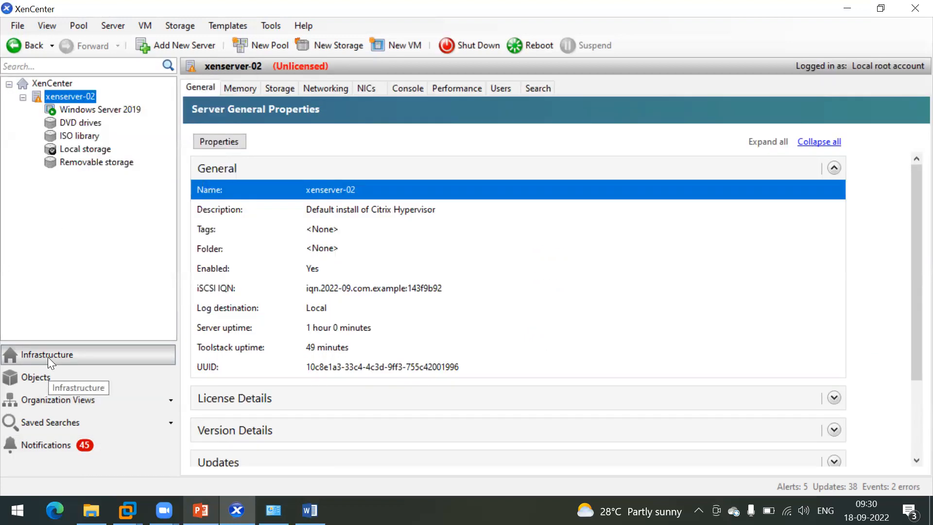
{"action": "left_click", "coordinate": [93, 110]}
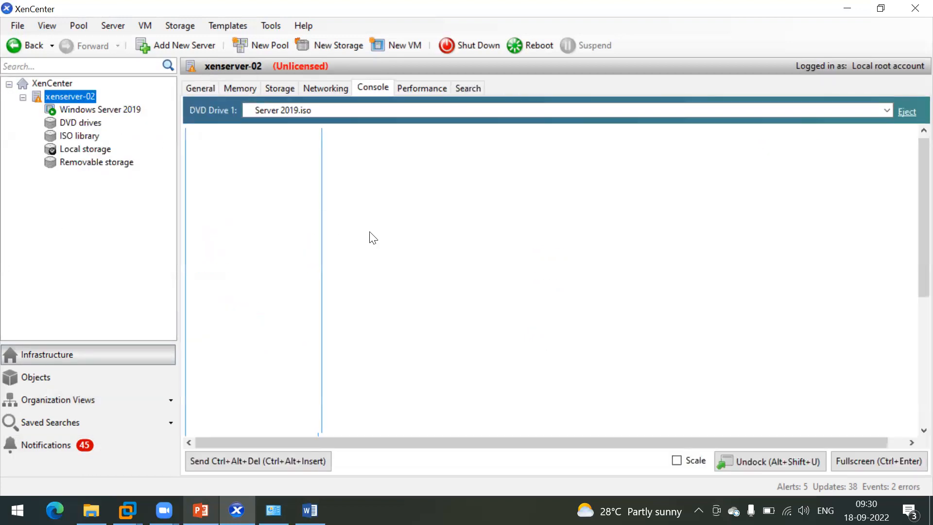
Step: Set and confirm the Administrator password in full screen, then send Ctrl+Alt+Del
{"action": "left_click", "coordinate": [872, 462]}
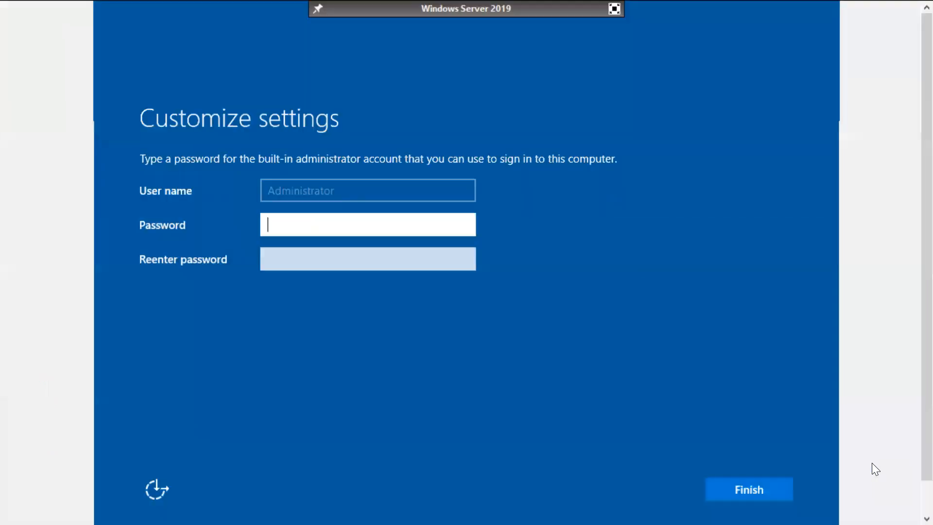
{"action": "left_click", "coordinate": [285, 223]}
{"action": "type", "text": "•••"}
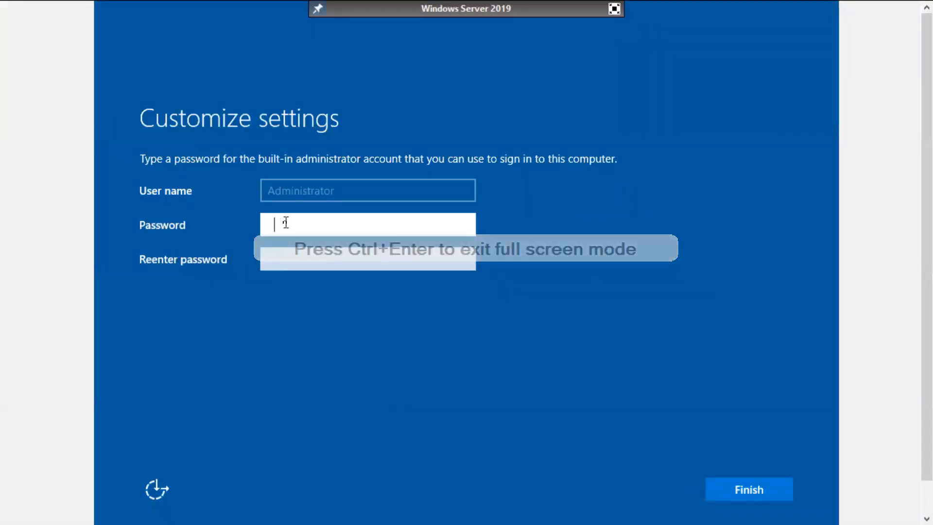
{"action": "type", "text": "•••••"}
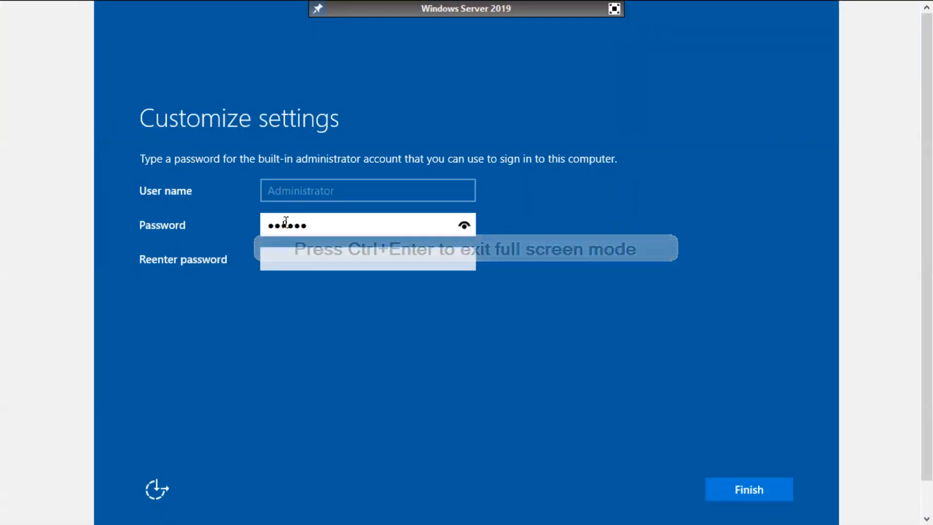
{"action": "type", "text": "•"}
{"action": "key", "text": "Tab"}
{"action": "type", "text": "•••••••••"}
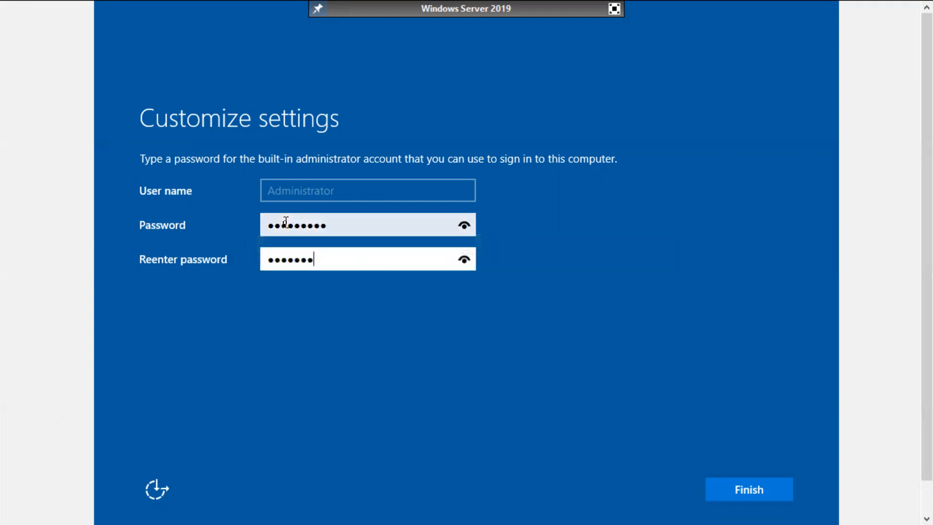
{"action": "key", "text": "Return"}
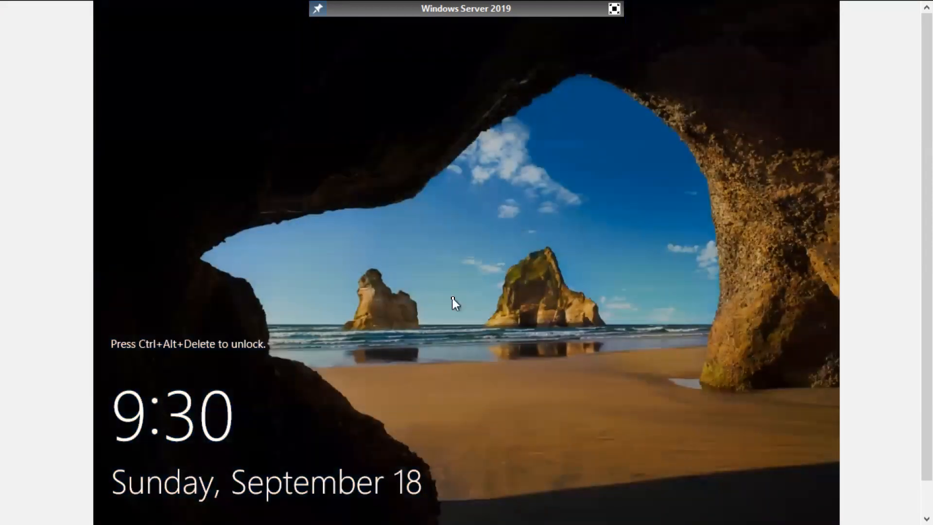
{"action": "left_click", "coordinate": [614, 9]}
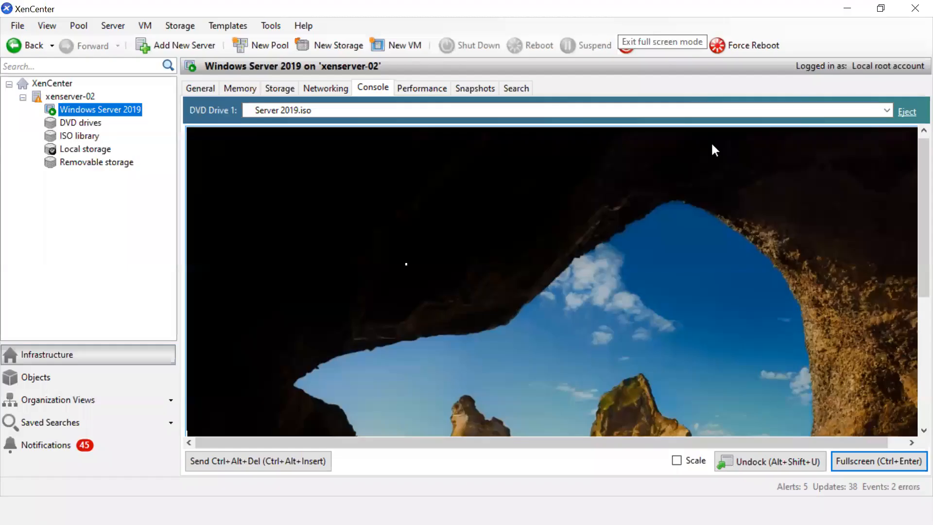
{"action": "left_click", "coordinate": [267, 462]}
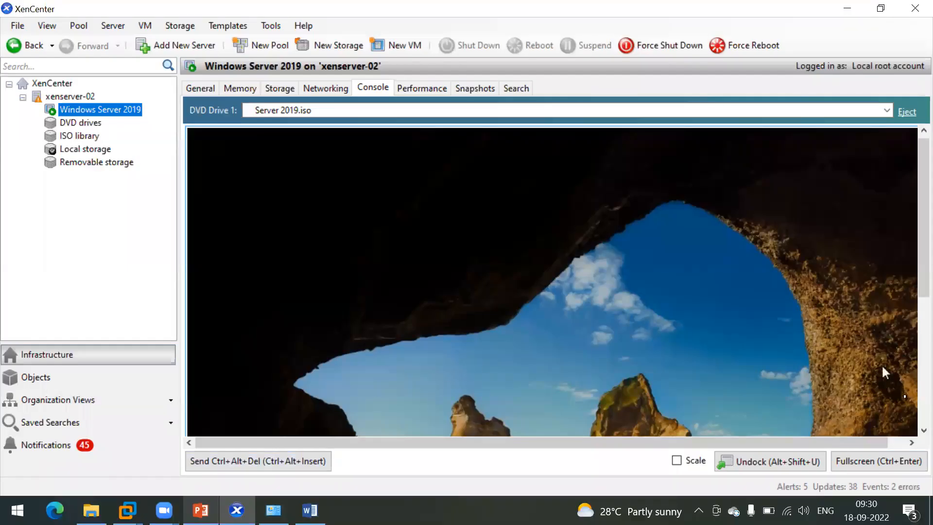
Step: Sign in as Administrator with the account password in the full-screen console
{"action": "left_click", "coordinate": [865, 461]}
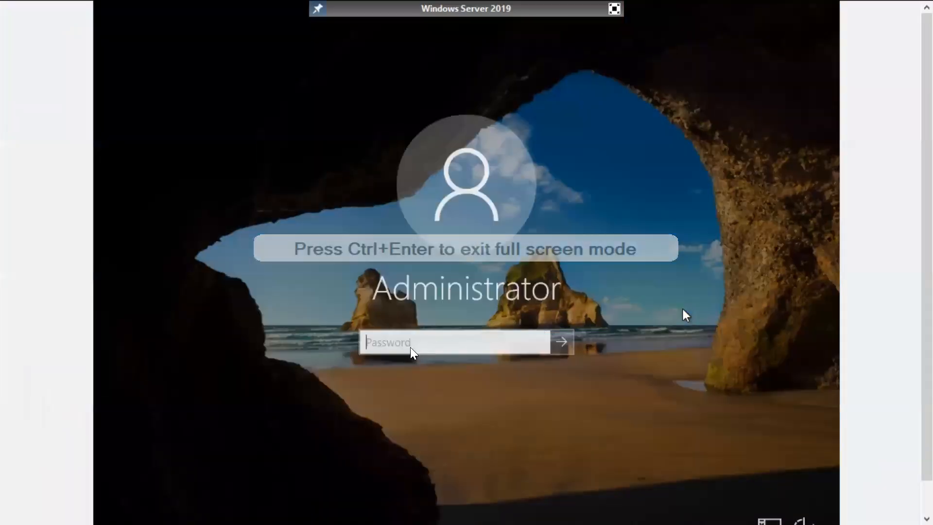
{"action": "type", "text": "•••••••"}
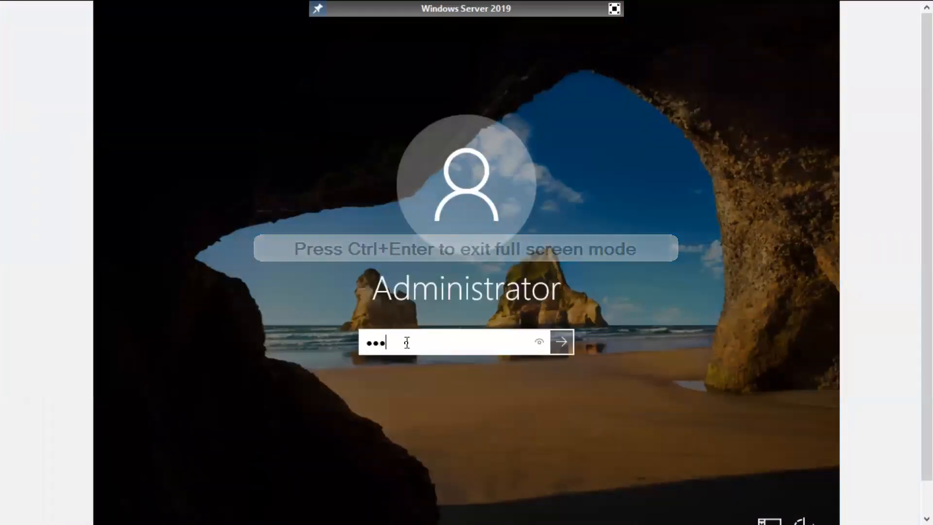
{"action": "type", "text": "••"}
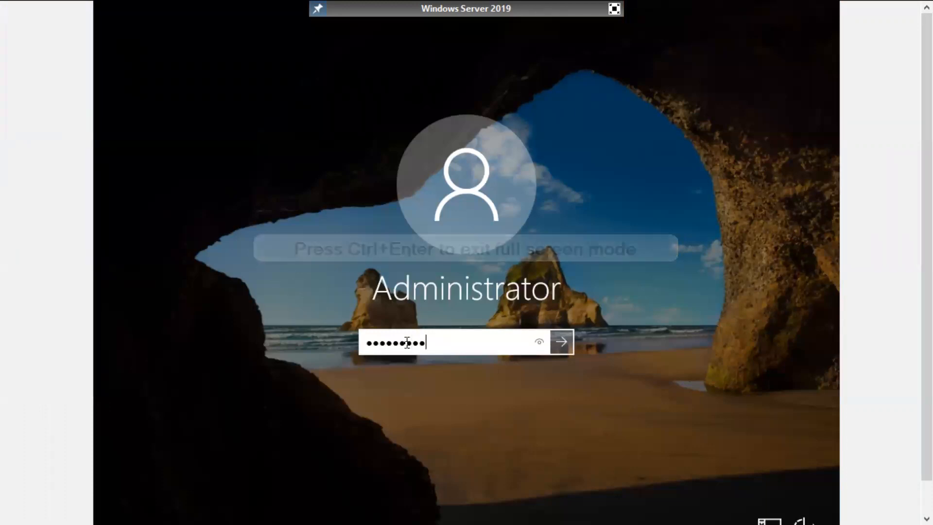
{"action": "key", "text": "Return"}
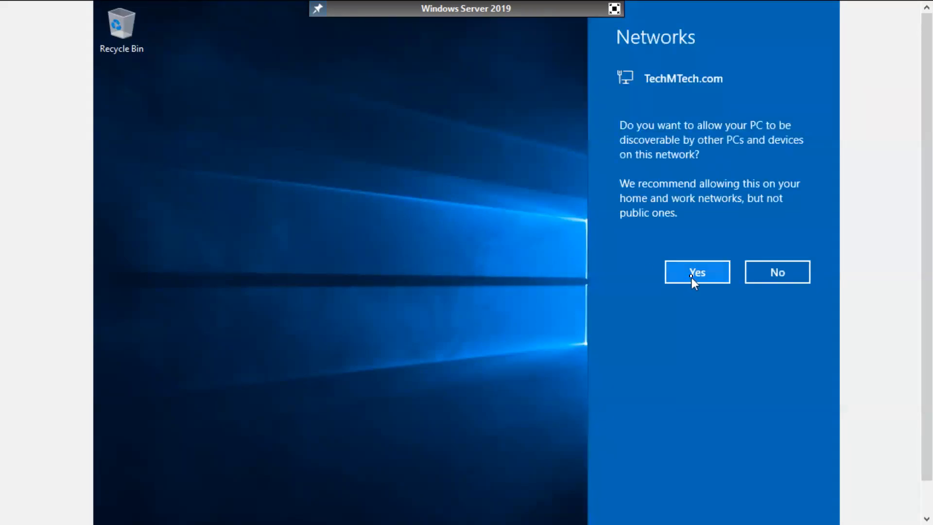
Step: Allow network discovery, dismiss the Windows Admin Center notice, and show Local Server properties
{"action": "left_click", "coordinate": [690, 276]}
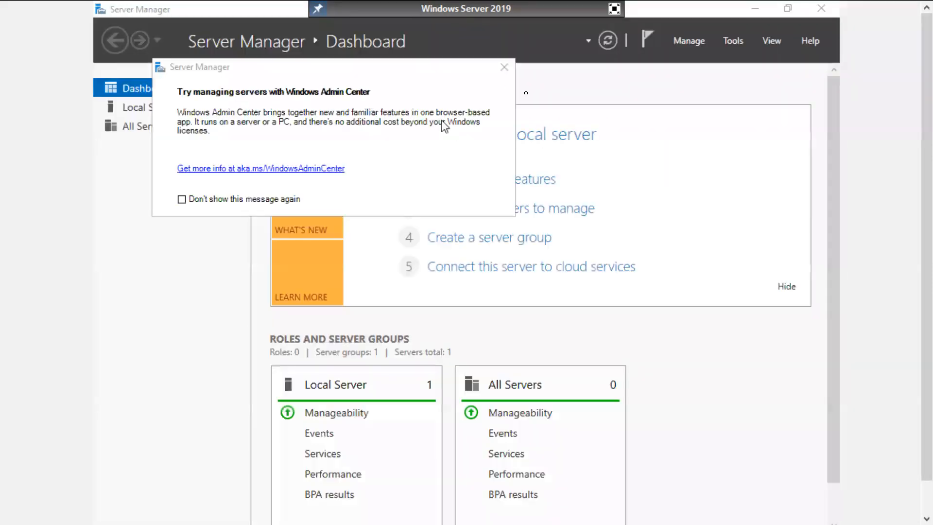
{"action": "left_click", "coordinate": [502, 69]}
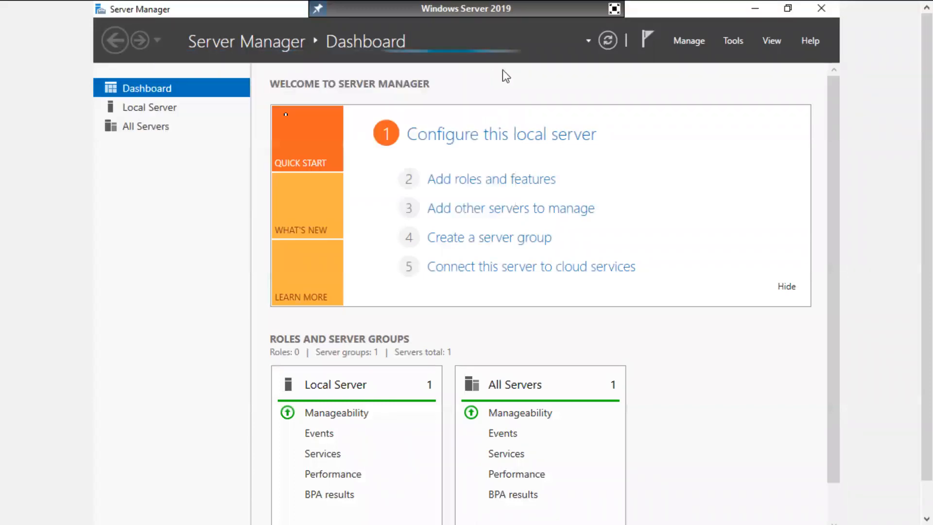
{"action": "left_click", "coordinate": [129, 109]}
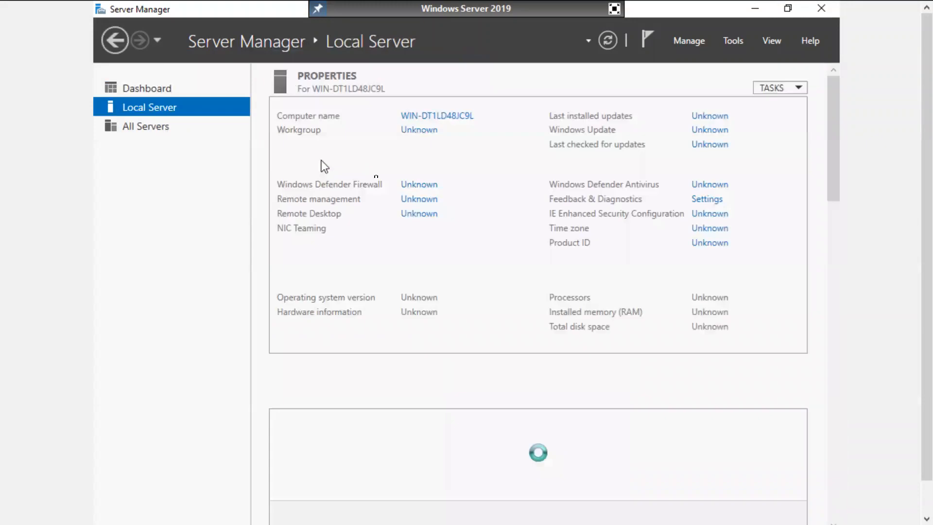
Step: Rename the computer to Svr2k19-Master and make it a member of the techmtech domain
{"action": "left_click", "coordinate": [448, 116]}
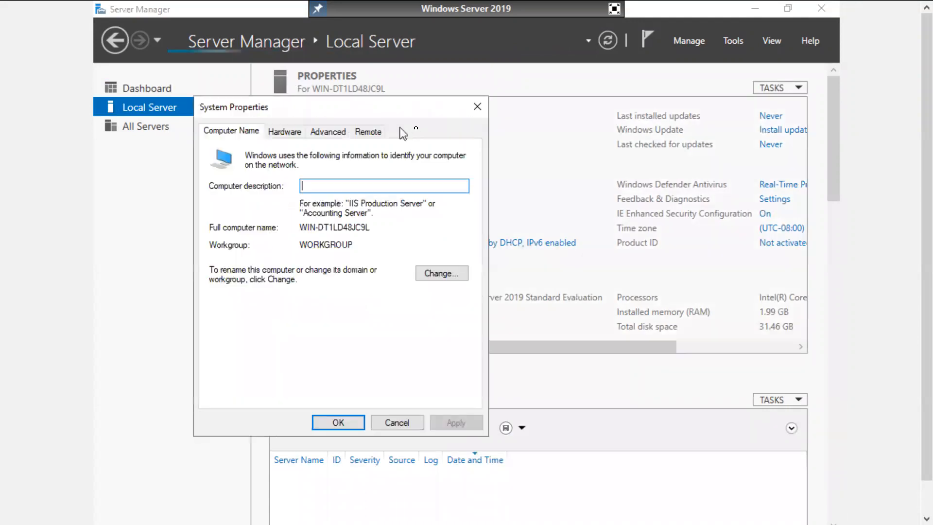
{"action": "left_click", "coordinate": [439, 275]}
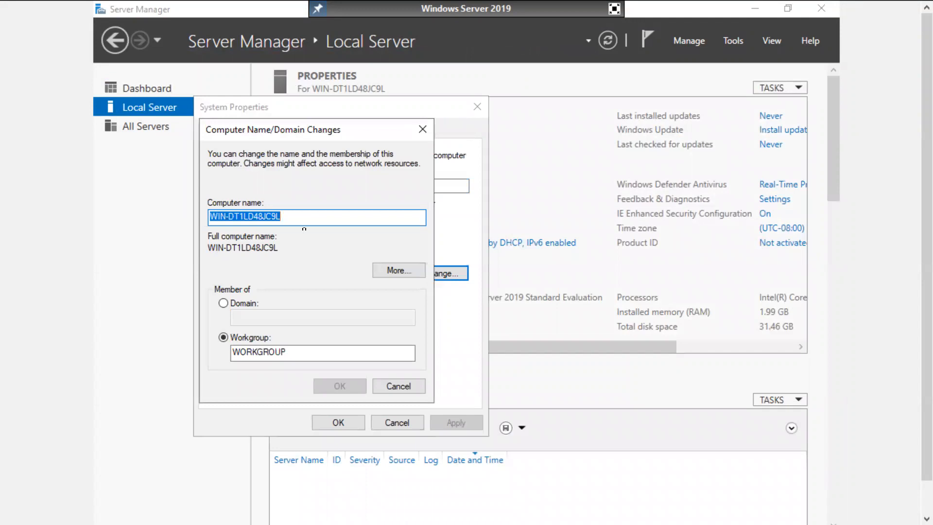
{"action": "type", "text": "Svr2"}
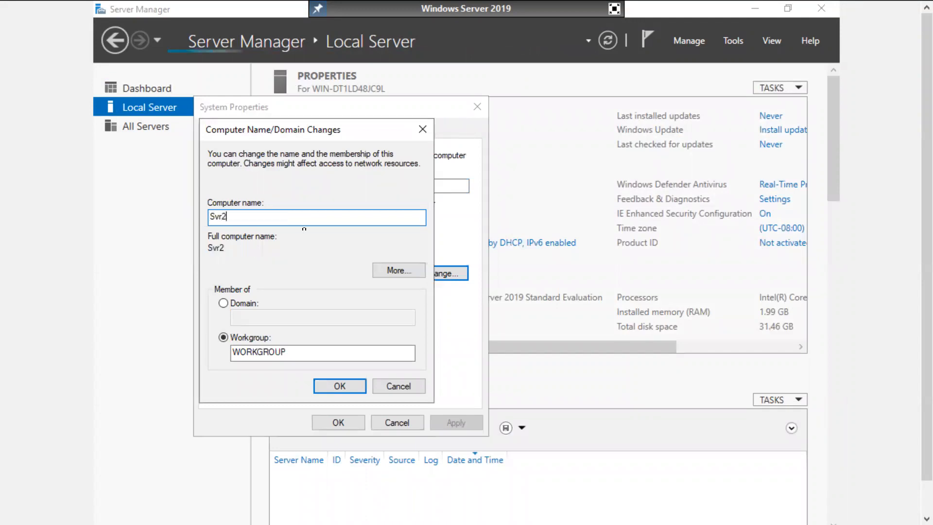
{"action": "type", "text": "k19"}
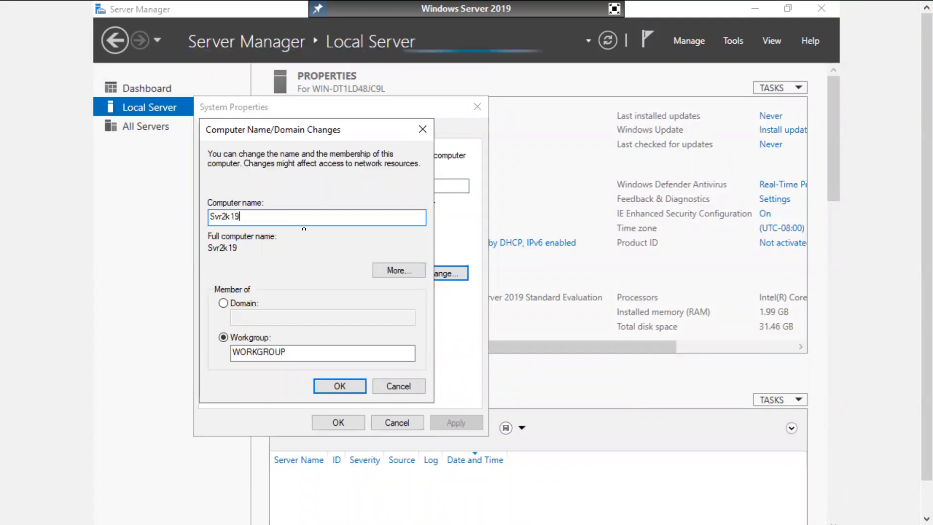
{"action": "type", "text": "-Master"}
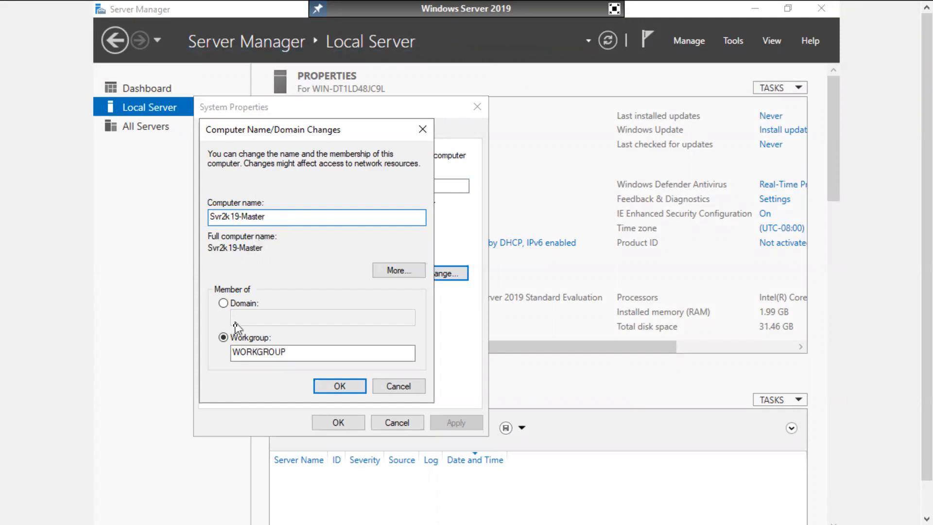
{"action": "left_click", "coordinate": [237, 304]}
{"action": "left_click", "coordinate": [257, 318]}
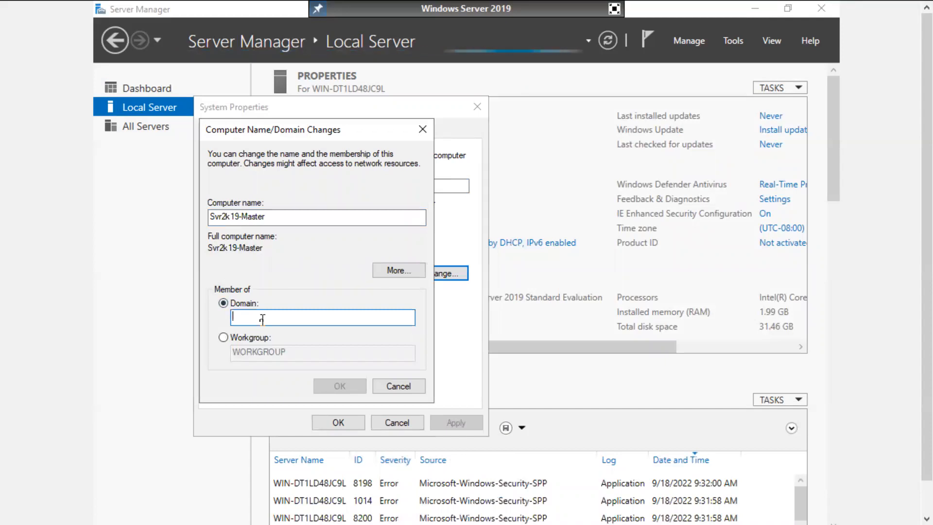
{"action": "type", "text": "techmtech"}
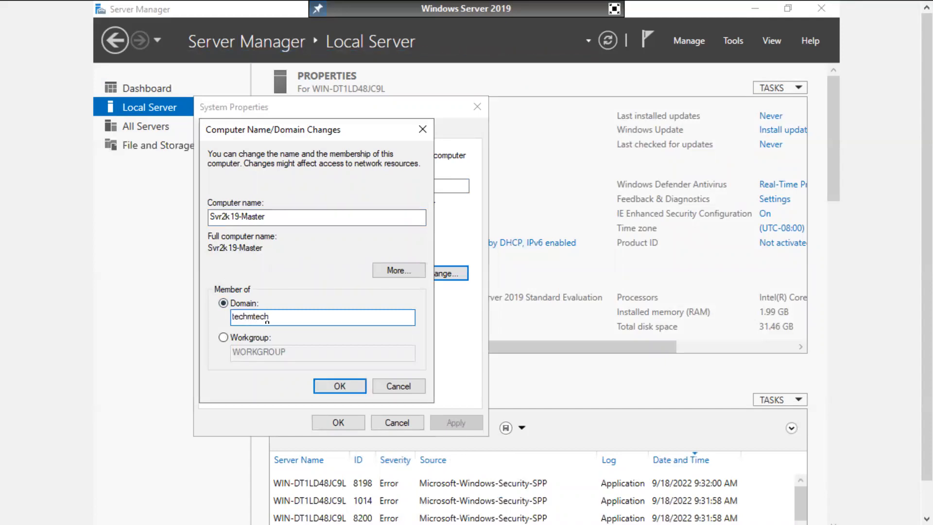
{"action": "left_click", "coordinate": [338, 385]}
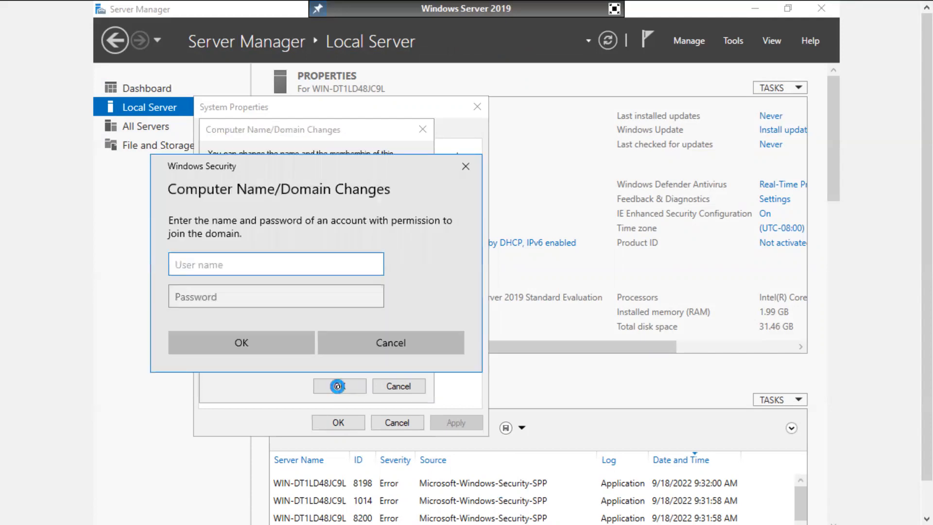
Step: Enter an authorised domain account's user name and password to approve the join
{"action": "type", "text": "ms185426"}
{"action": "key", "text": "Tab"}
{"action": "type", "text": "••••••"}
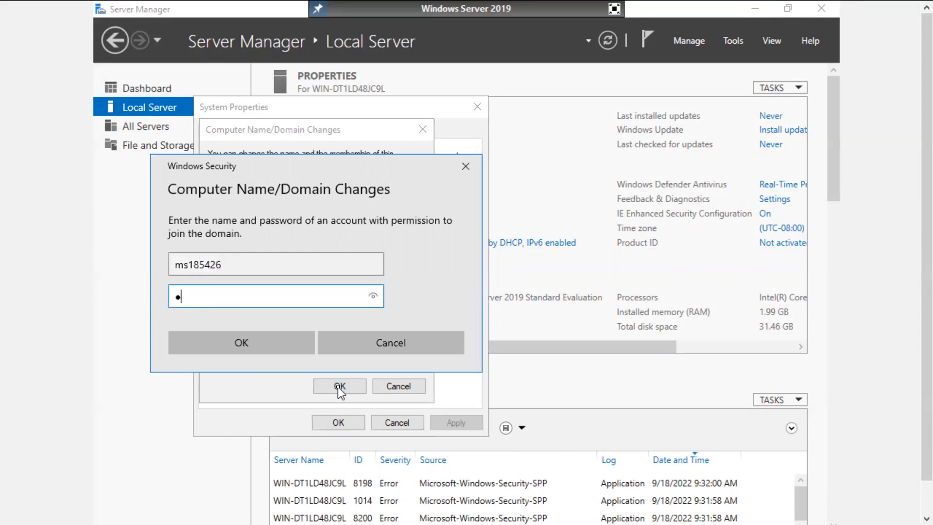
{"action": "type", "text": "•••"}
{"action": "key", "text": "Return"}
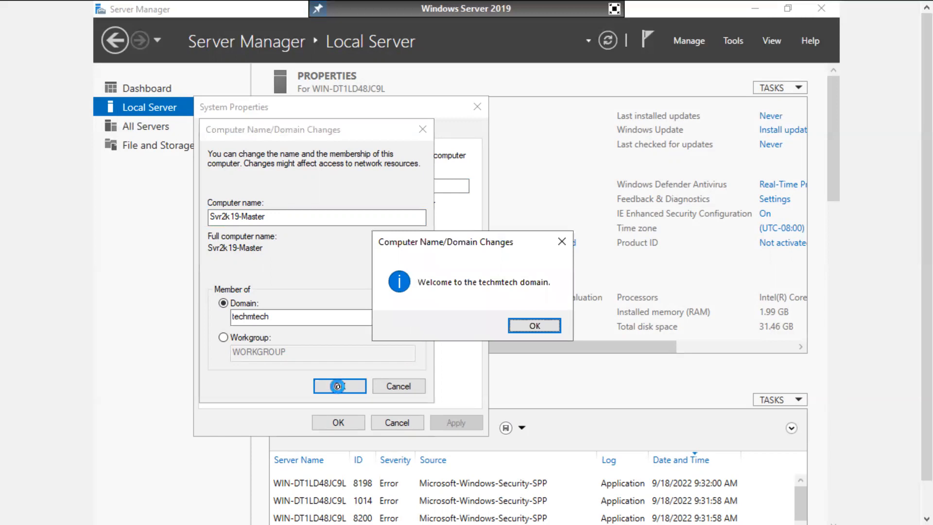
Step: Acknowledge the domain welcome and restart notices, close System Properties, and restart now
{"action": "left_click", "coordinate": [534, 326]}
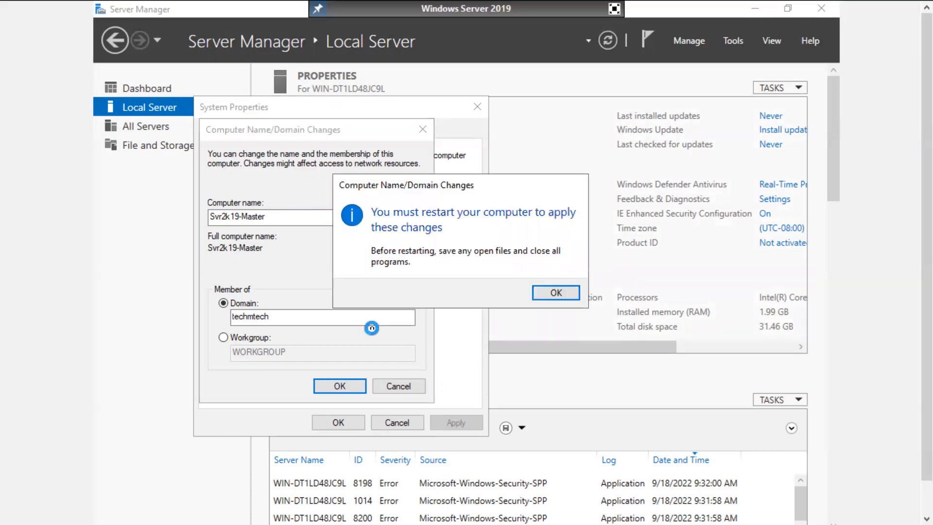
{"action": "left_click", "coordinate": [556, 293]}
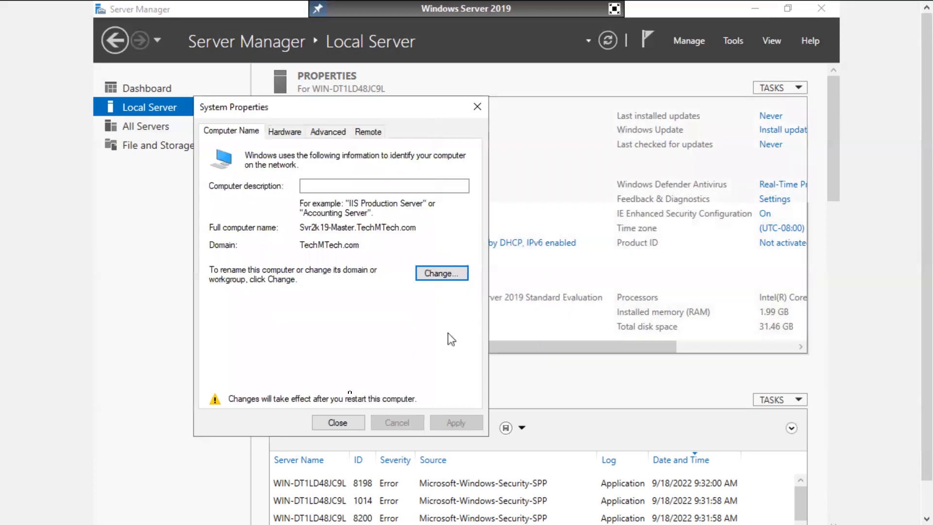
{"action": "left_click", "coordinate": [338, 422]}
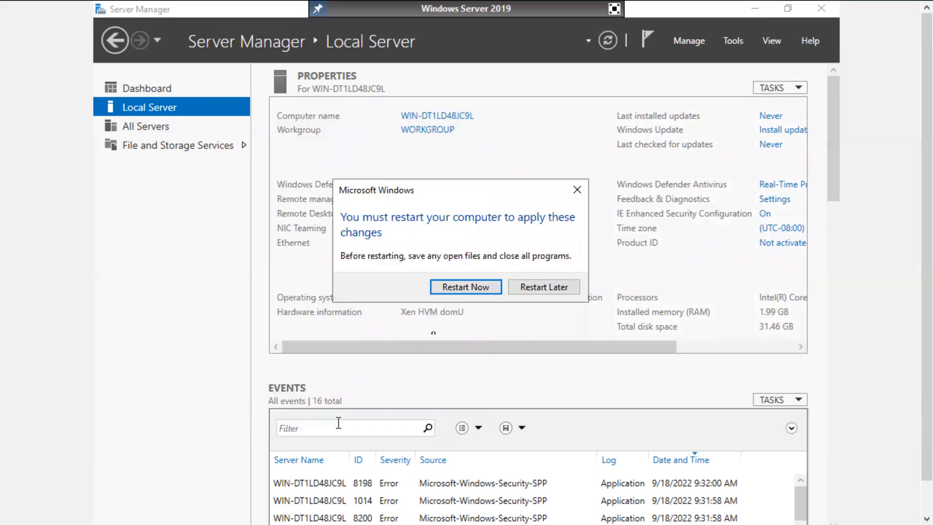
{"action": "left_click", "coordinate": [469, 286]}
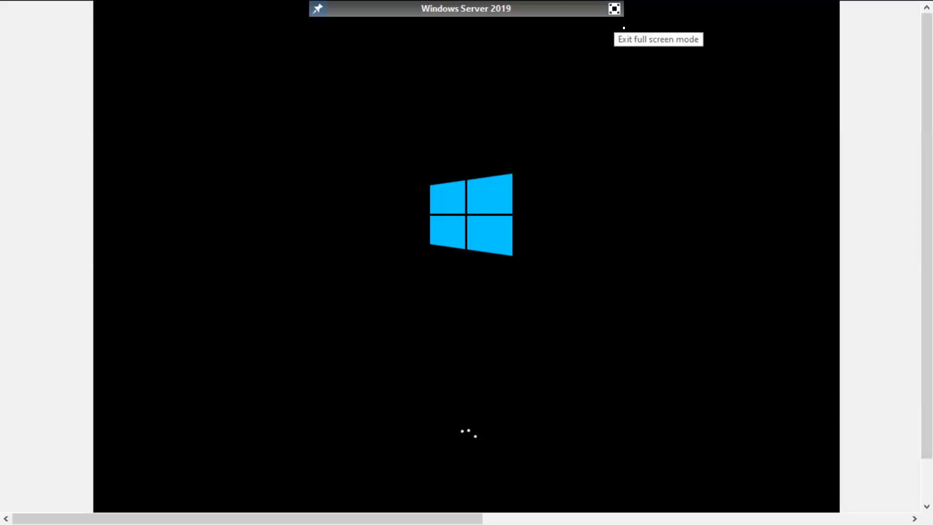
Step: Exit full-screen console view while the VM reboots
{"action": "left_click", "coordinate": [623, 27]}
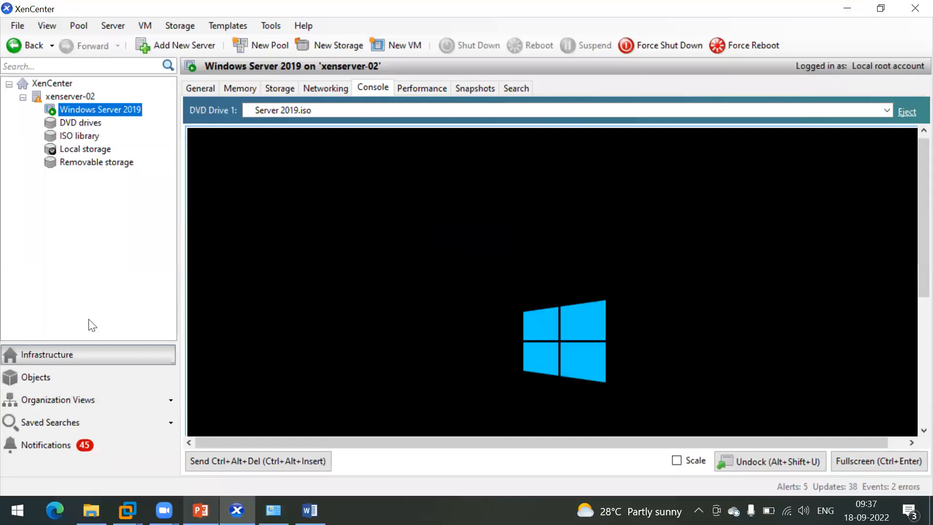
Step: Expand the XS82E037, XS82E036 and XS82E035 updates to read their details
{"action": "left_click", "coordinate": [69, 445]}
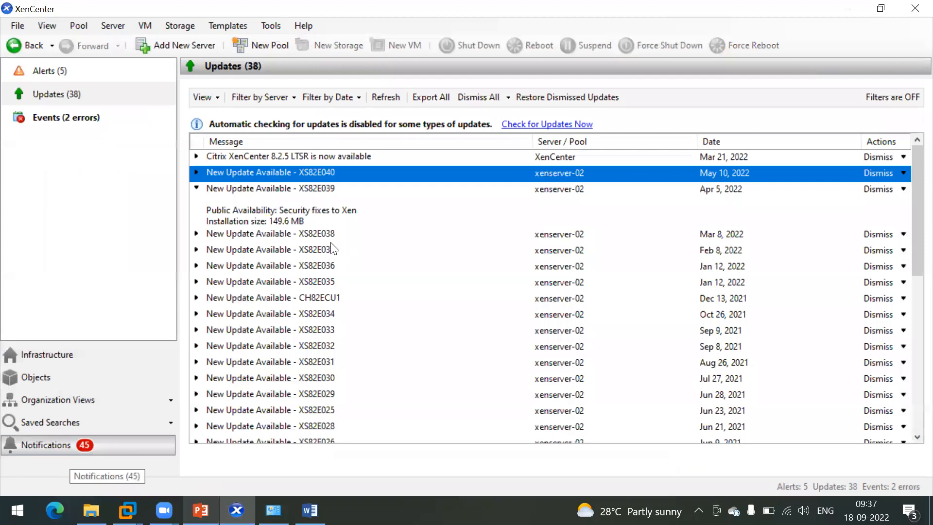
{"action": "left_click", "coordinate": [265, 227]}
{"action": "left_click", "coordinate": [265, 249]}
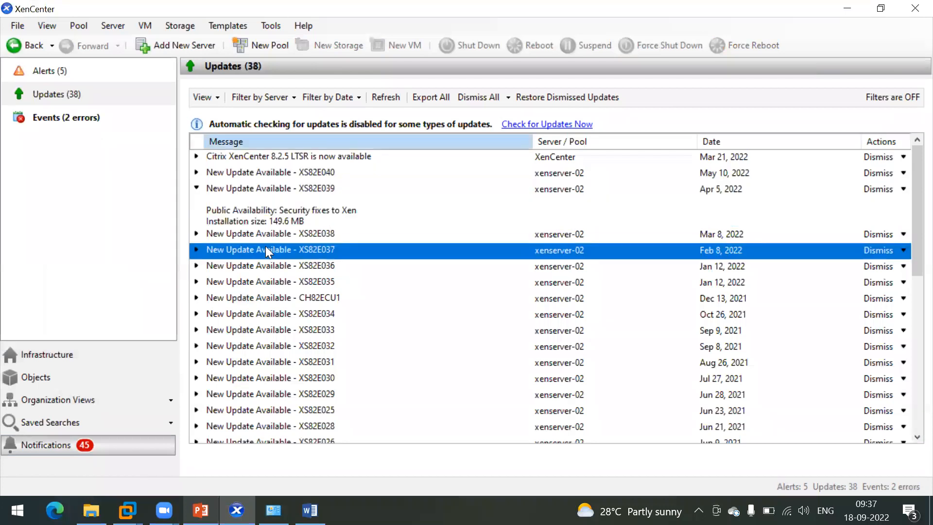
{"action": "left_click", "coordinate": [194, 250]}
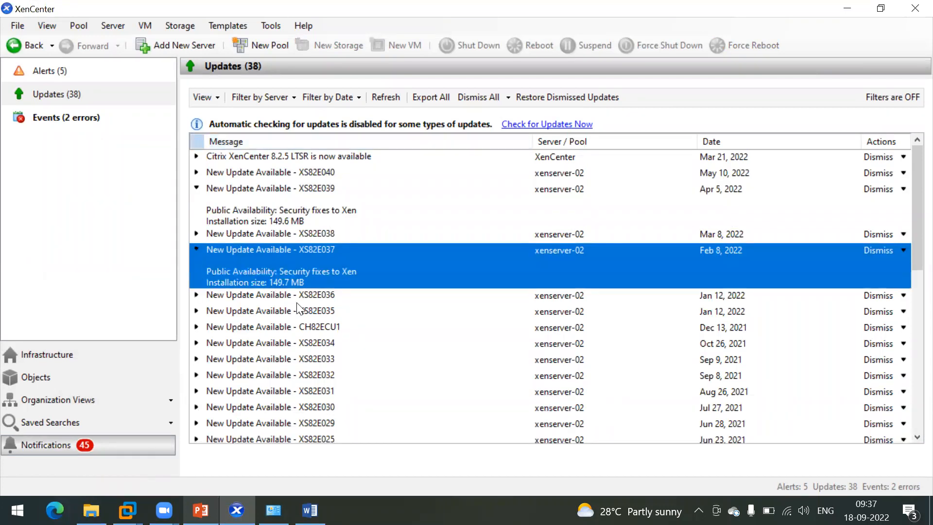
{"action": "left_click", "coordinate": [272, 297]}
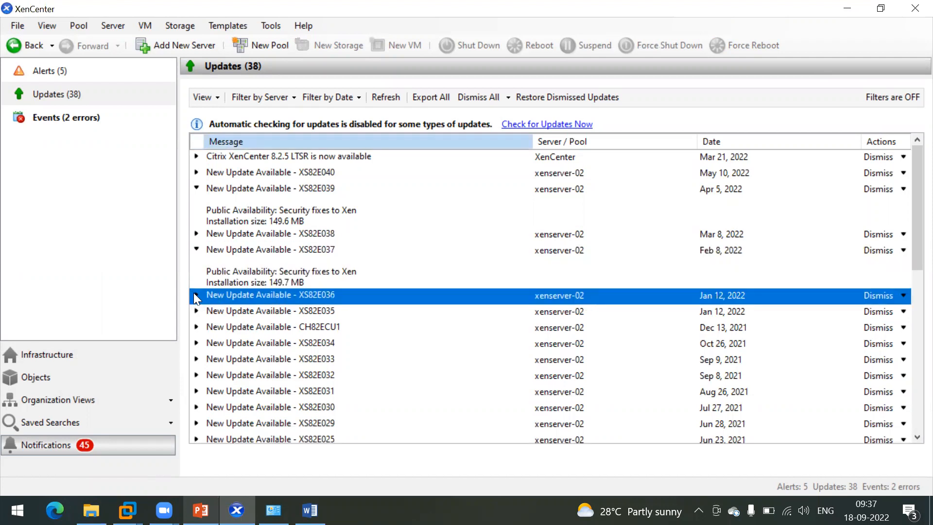
{"action": "left_click", "coordinate": [195, 295]}
{"action": "left_click", "coordinate": [235, 341]}
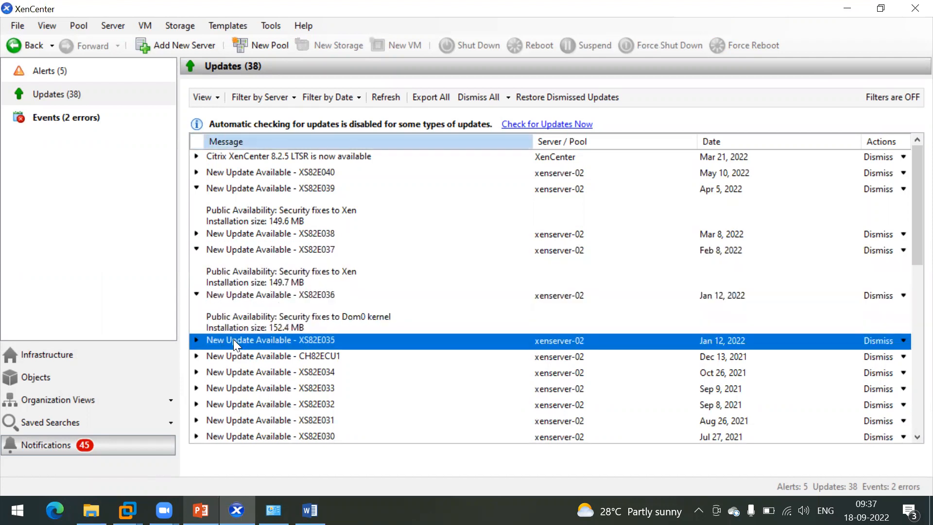
{"action": "left_click", "coordinate": [195, 340]}
{"action": "scroll", "coordinate": [283, 362], "scroll_direction": "down", "scroll_amount": 3}
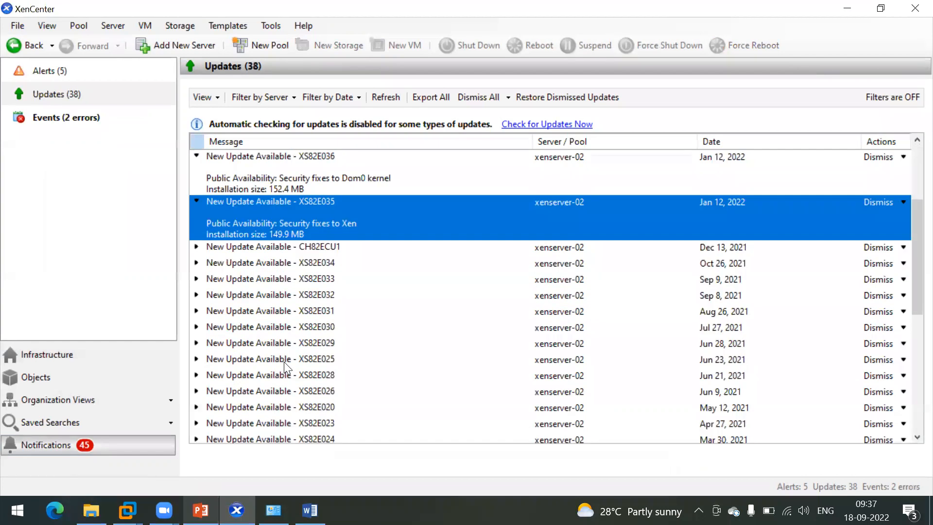
Step: Expand CH82ECU1 and XS82E034 details and look at XS82E026
{"action": "left_click", "coordinate": [259, 246]}
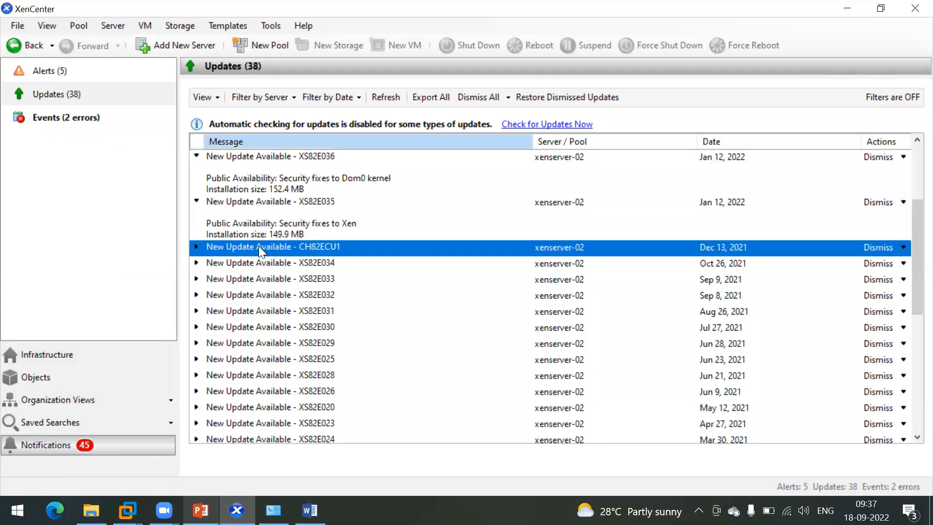
{"action": "left_click", "coordinate": [196, 247]}
{"action": "left_click", "coordinate": [237, 303]}
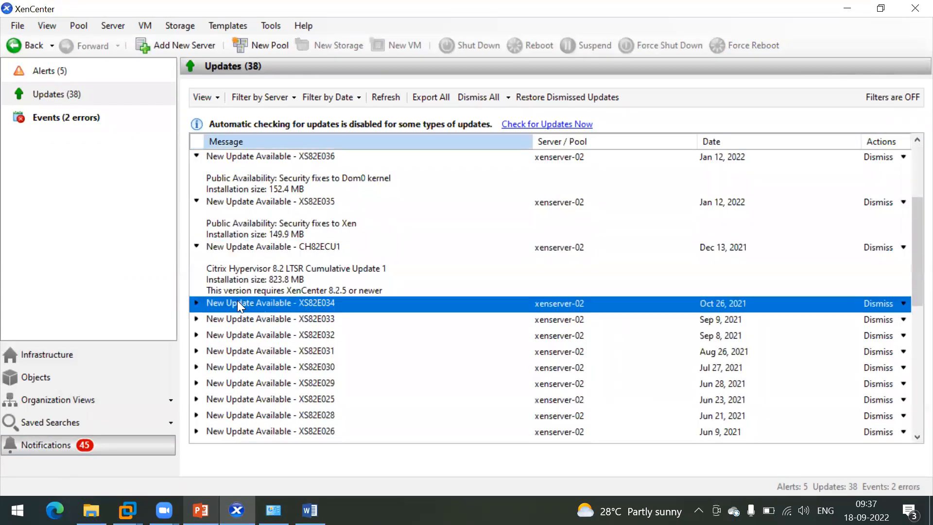
{"action": "left_click", "coordinate": [195, 303]}
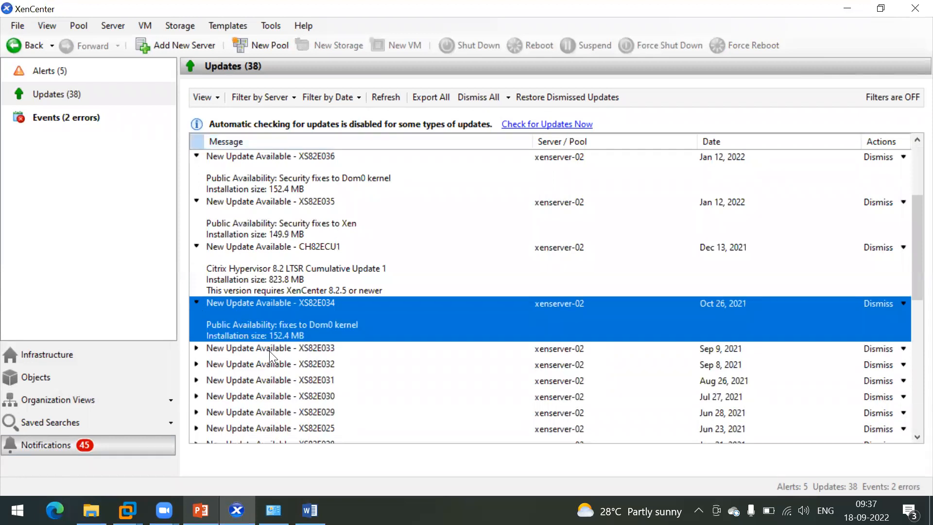
{"action": "scroll", "coordinate": [269, 350], "scroll_direction": "down", "scroll_amount": 5}
{"action": "left_click", "coordinate": [257, 234]}
{"action": "scroll", "coordinate": [257, 232], "scroll_direction": "down", "scroll_amount": 3}
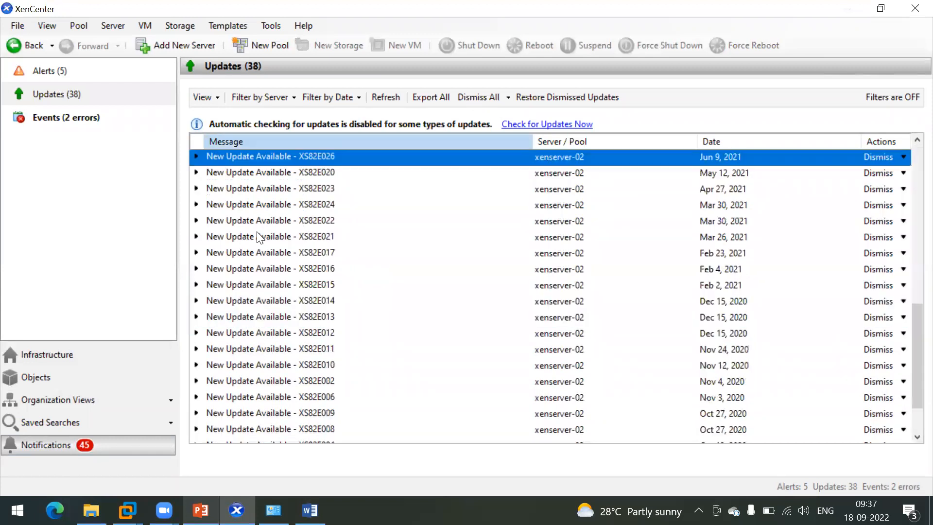
{"action": "scroll", "coordinate": [256, 231], "scroll_direction": "up", "scroll_amount": 15}
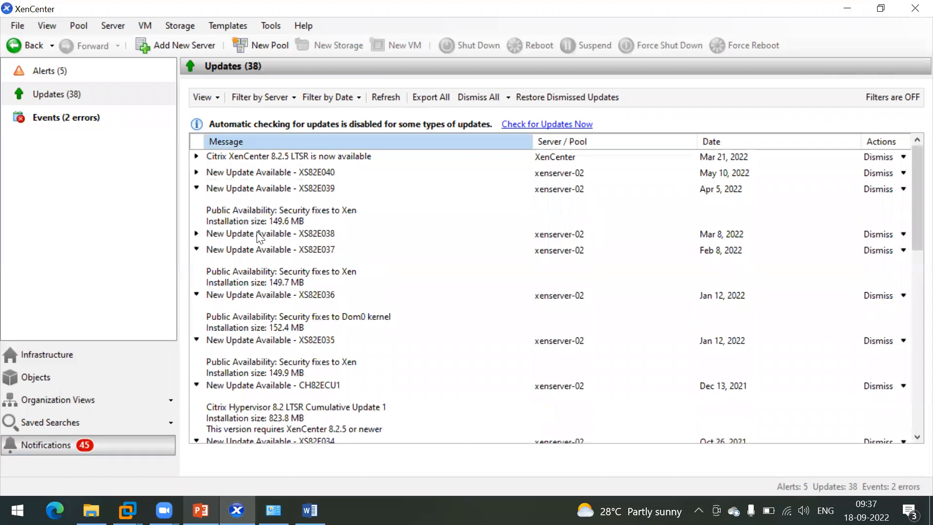
Step: Expand XS82E040 (Fixes to Xen, 150.8 MB), refresh the list, then minimize and restore XenCenter
{"action": "left_click", "coordinate": [227, 175]}
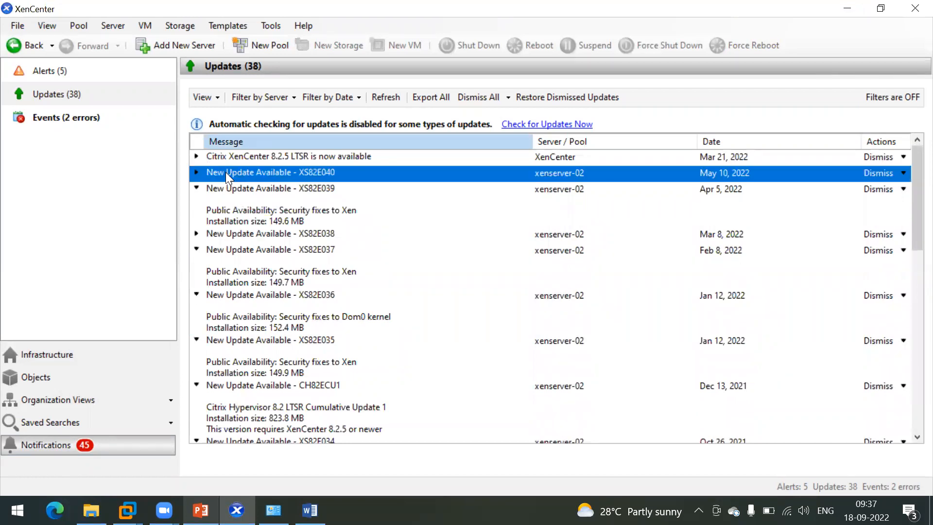
{"action": "left_click", "coordinate": [196, 172]}
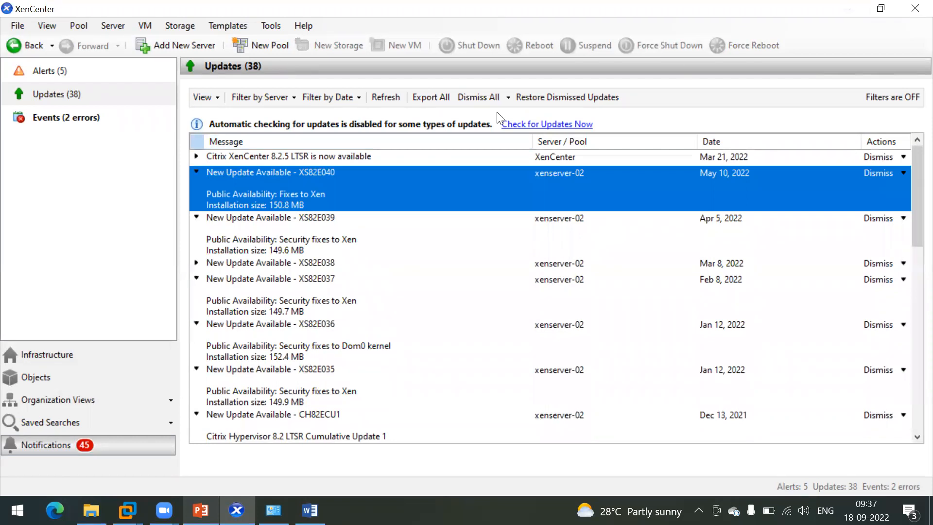
{"action": "left_click", "coordinate": [385, 97]}
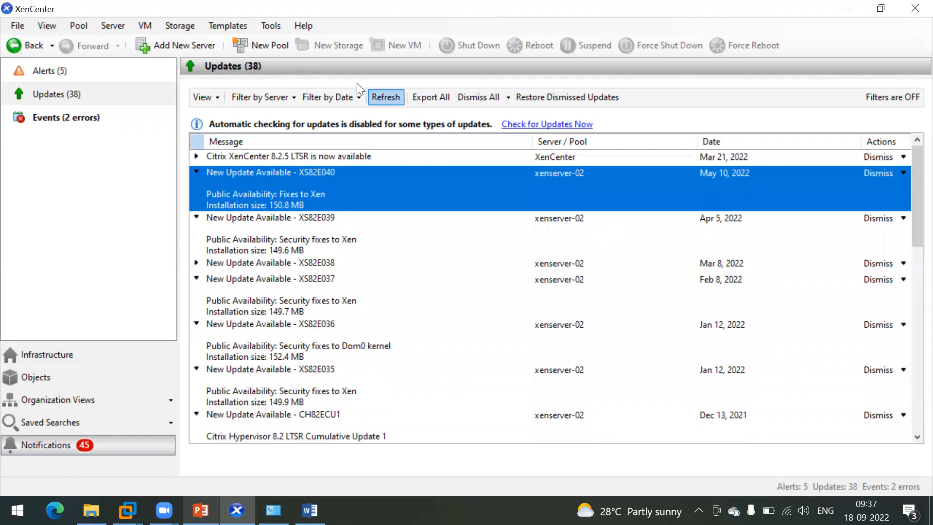
{"action": "left_click", "coordinate": [846, 8]}
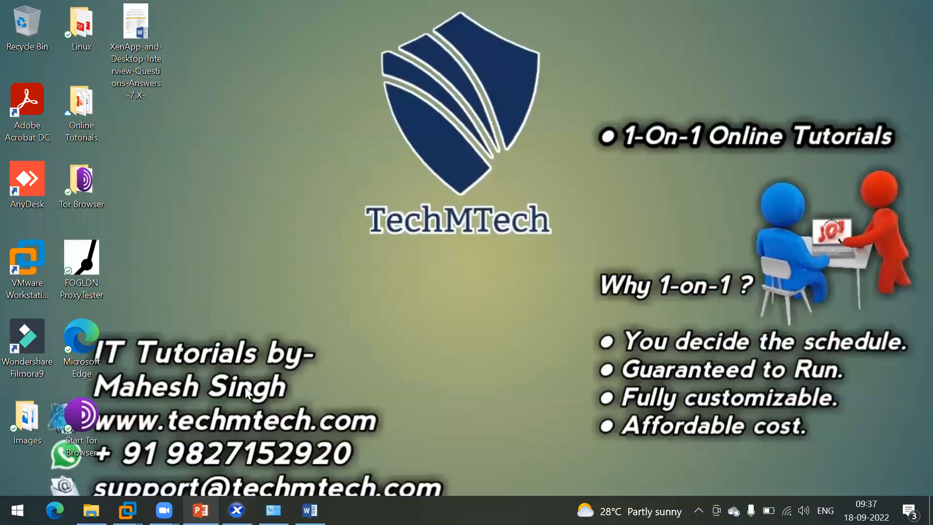
{"action": "left_click", "coordinate": [237, 509]}
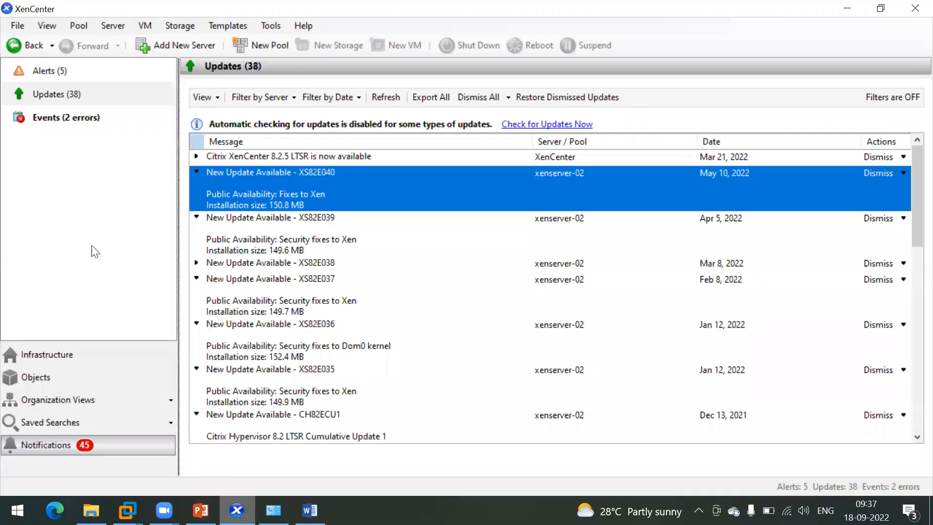
Step: Return to the Windows Server 2019 VM's console and send Ctrl+Alt+Del to show the Administrator sign-in prompt
{"action": "left_click", "coordinate": [84, 353]}
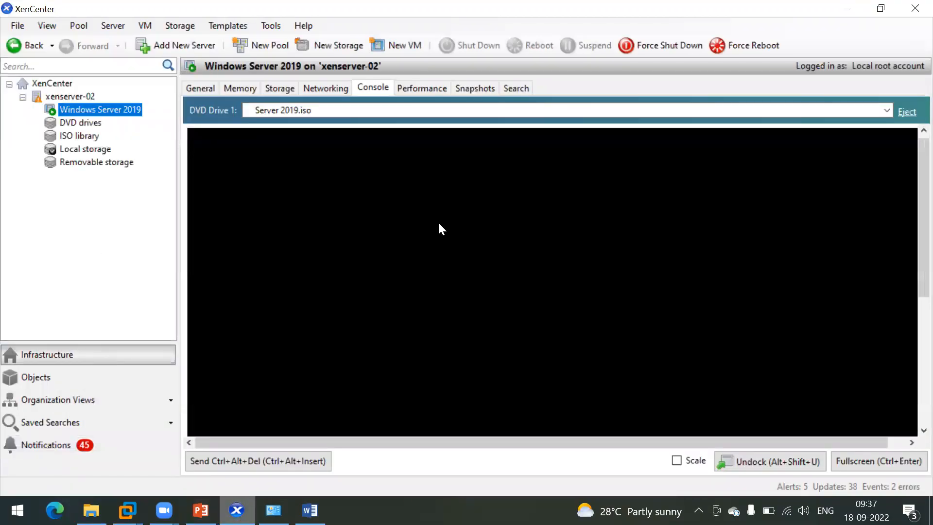
{"action": "left_click_drag", "start_coordinate": [917, 265], "coordinate": [911, 185]}
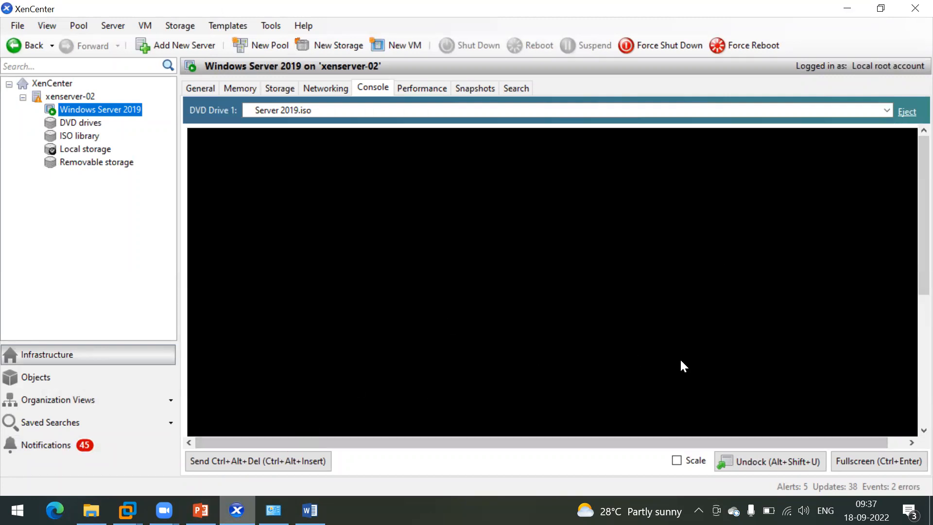
{"action": "left_click", "coordinate": [847, 458]}
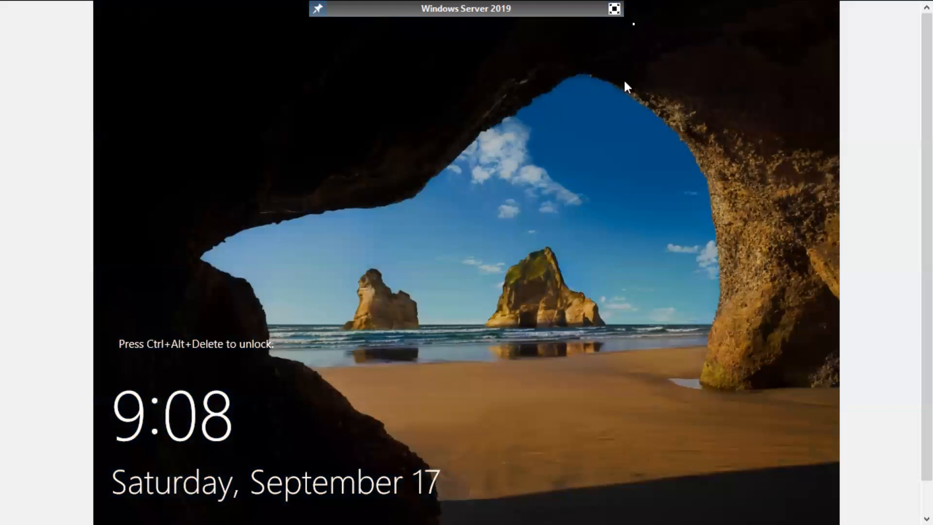
{"action": "left_click", "coordinate": [614, 8]}
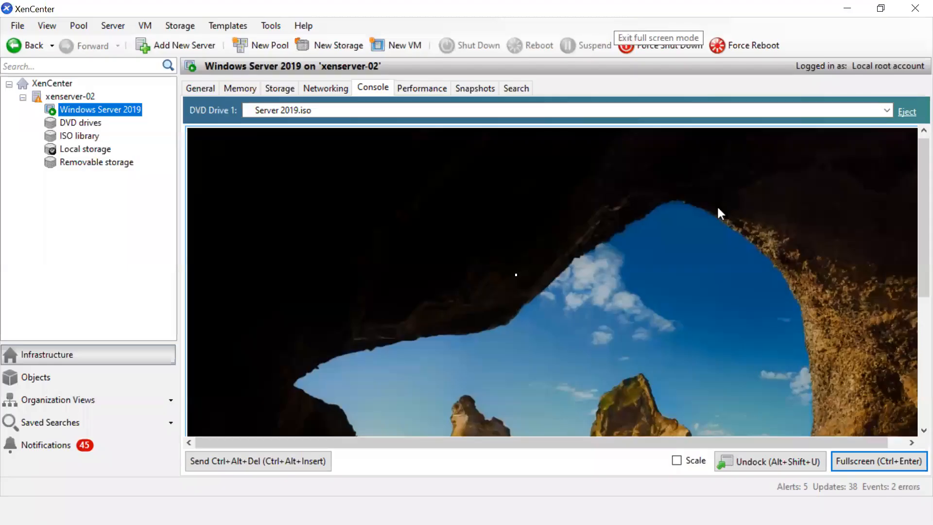
{"action": "left_click", "coordinate": [304, 456]}
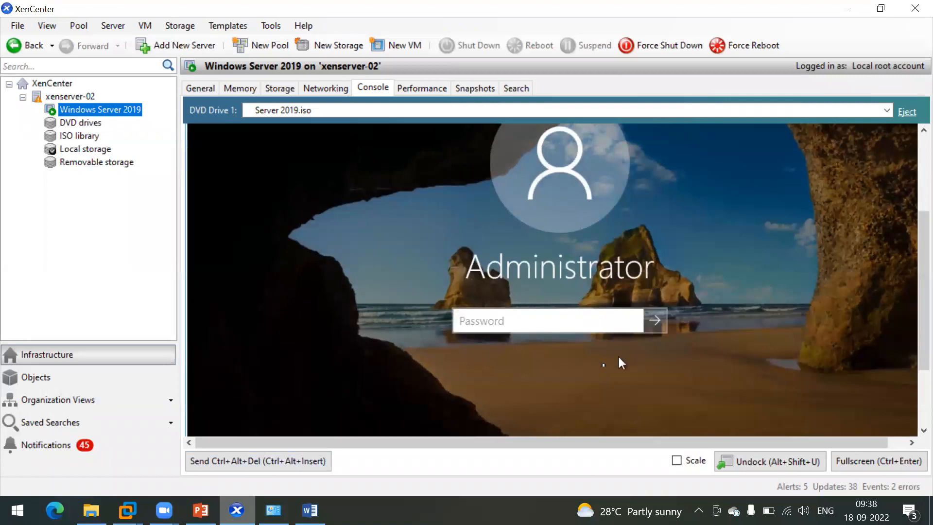
Step: In full screen, switch to Other user and sign in with the TECHMTECH domain account name and password
{"action": "left_click", "coordinate": [856, 460]}
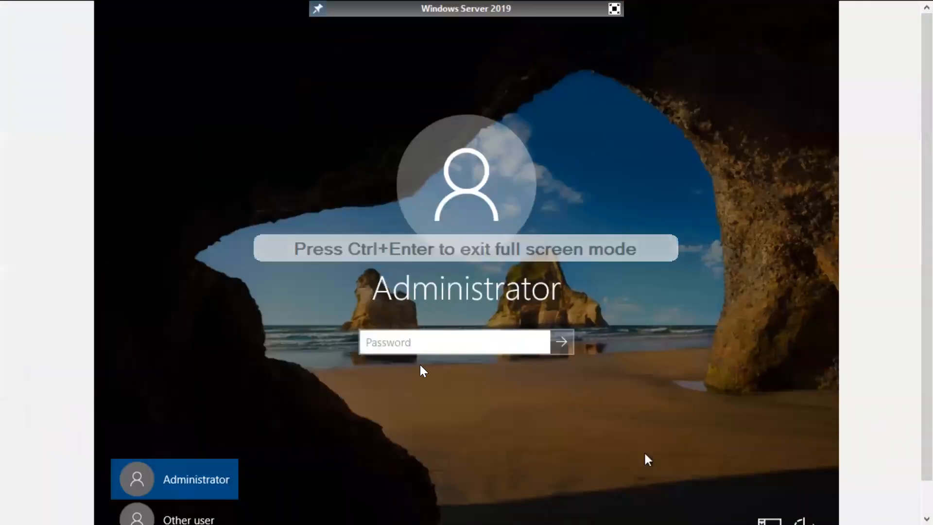
{"action": "left_click", "coordinate": [395, 341]}
{"action": "type", "text": "****"}
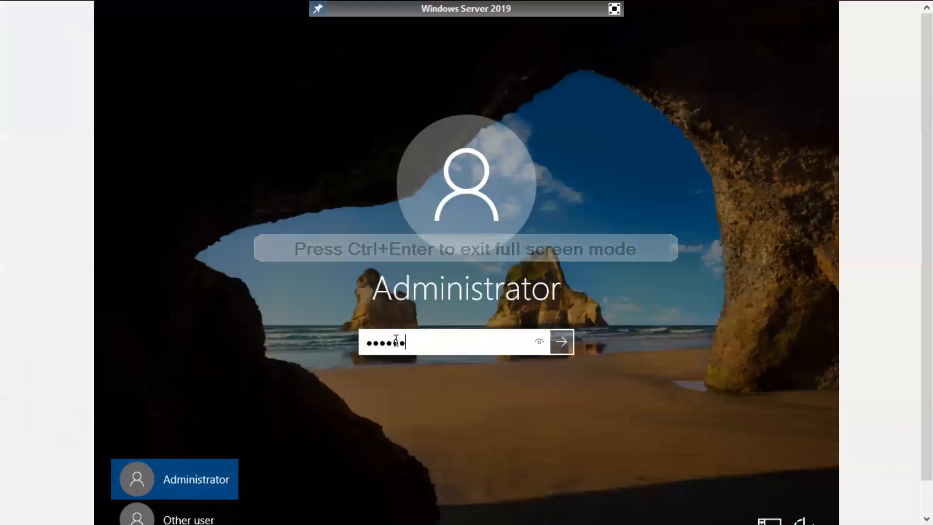
{"action": "key", "text": "BackSpace"}
{"action": "key", "text": "BackSpace"}
{"action": "key", "text": "BackSpace"}
{"action": "key", "text": "BackSpace"}
{"action": "key", "text": "BackSpace"}
{"action": "key", "text": "BackSpace"}
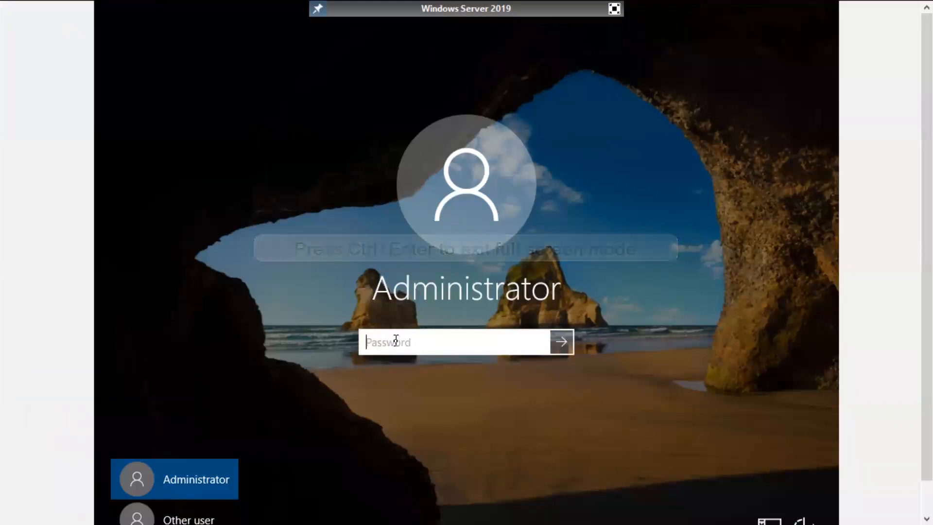
{"action": "left_click", "coordinate": [163, 517]}
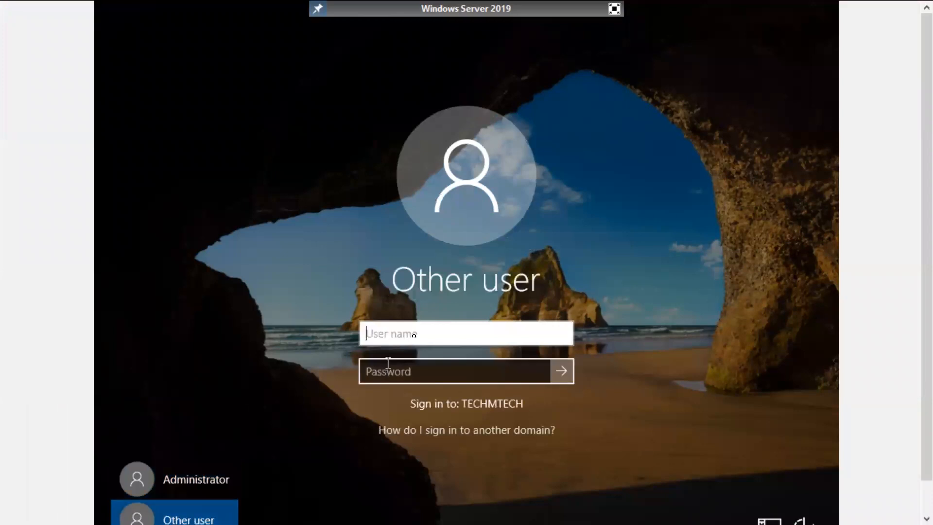
{"action": "type", "text": "ms"}
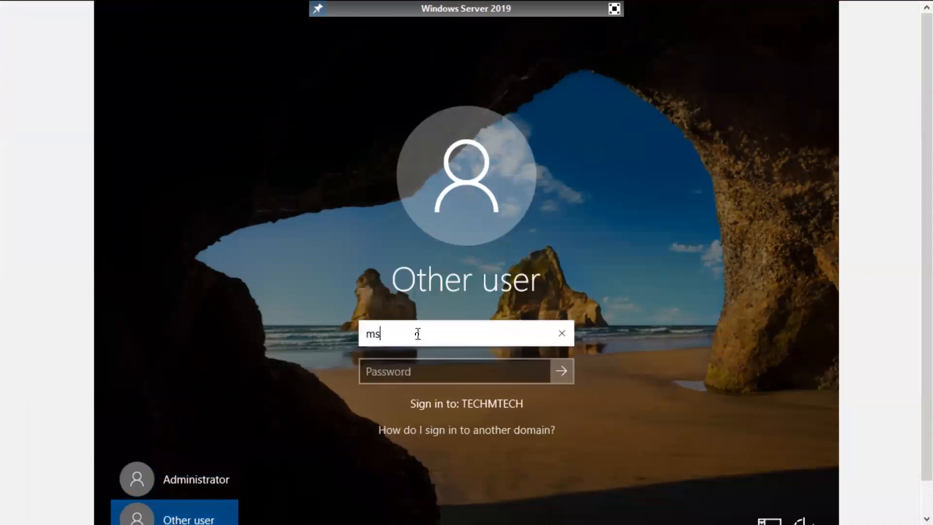
{"action": "type", "text": "185426"}
{"action": "key", "text": "Tab"}
{"action": "type", "text": "••••••"}
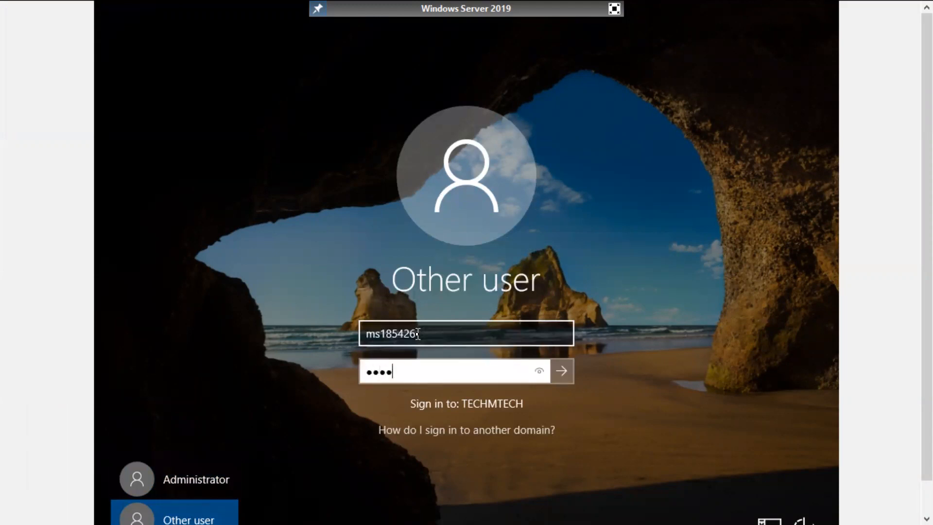
{"action": "type", "text": "•••"}
{"action": "key", "text": "Return"}
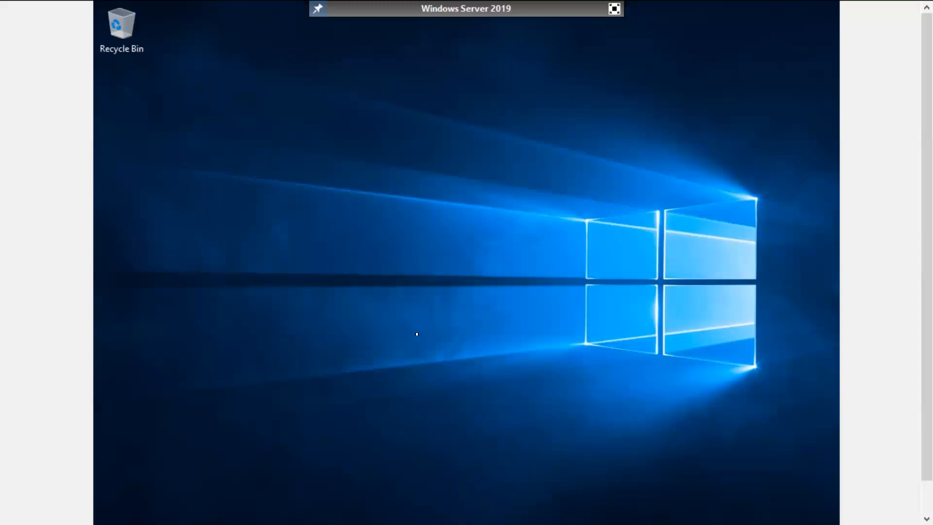
Step: Exit full screen and open the DVD Drive 1 ISO list on the Console tab
{"action": "left_click", "coordinate": [616, 14]}
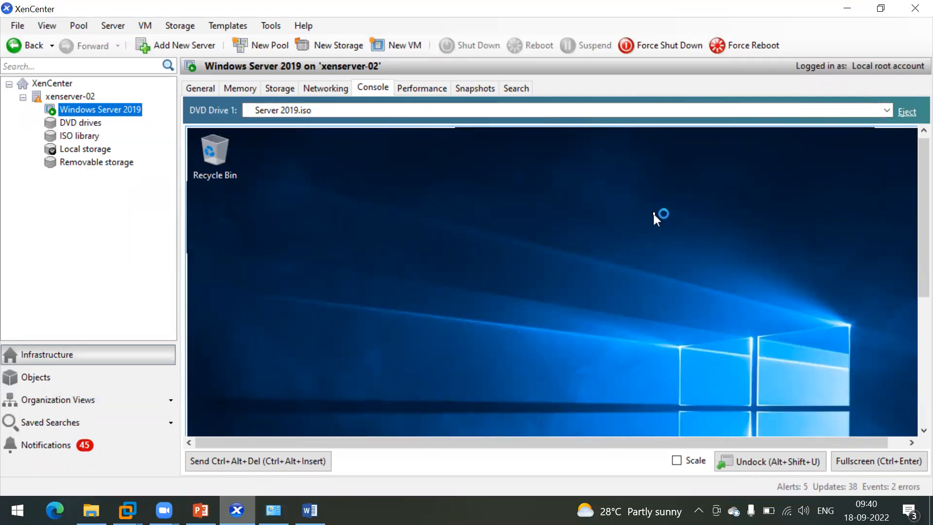
{"action": "left_click_drag", "start_coordinate": [918, 229], "coordinate": [910, 203]}
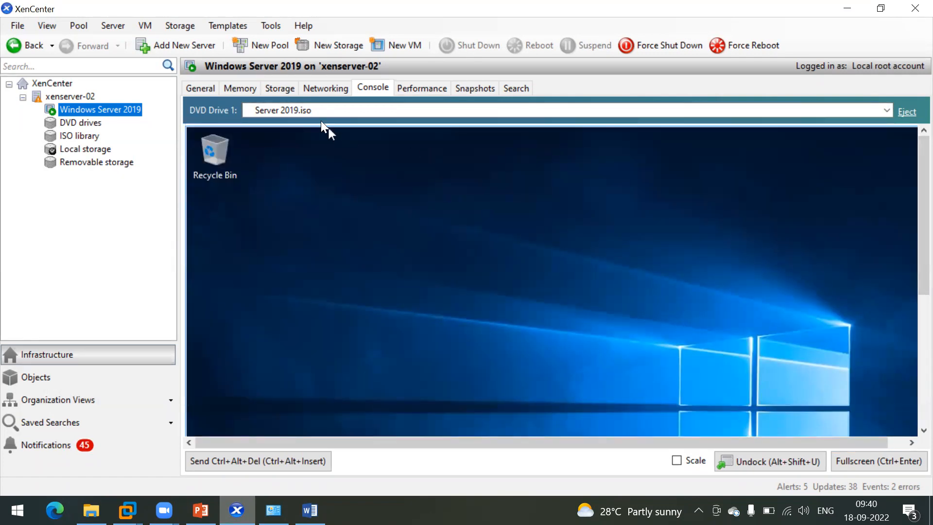
{"action": "left_click", "coordinate": [335, 113]}
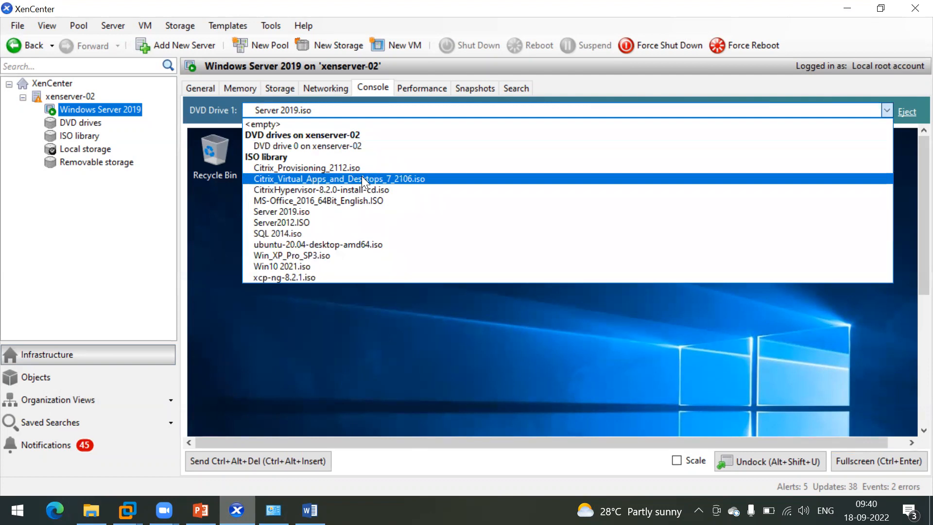
Step: Insert Citrix_Virtual_Apps_and_Desktops_7_2106.iso into DVD Drive 1 and return the console to full screen
{"action": "left_click", "coordinate": [374, 179]}
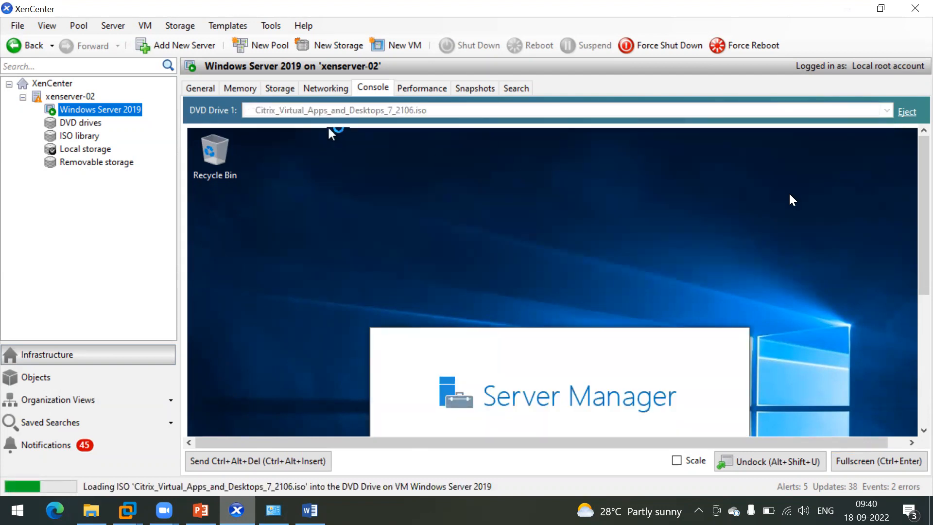
{"action": "left_click_drag", "start_coordinate": [919, 181], "coordinate": [909, 286]}
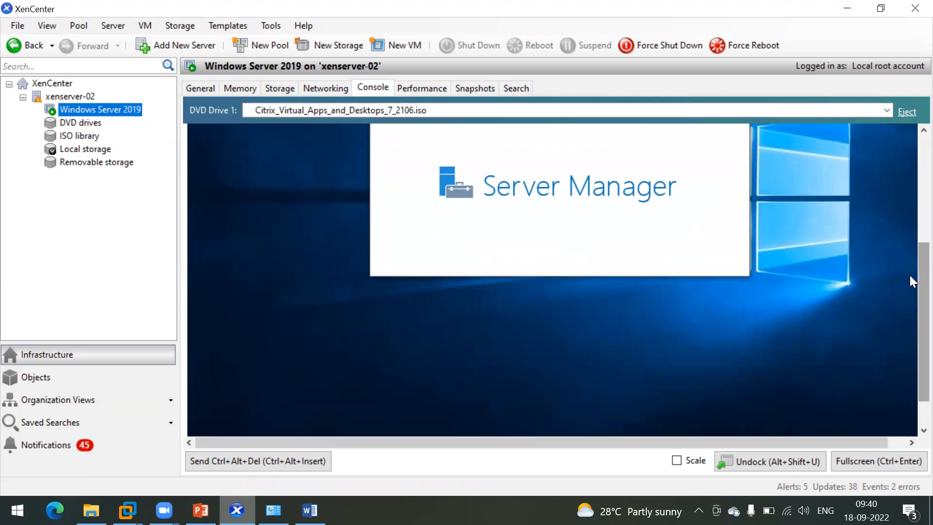
{"action": "left_click", "coordinate": [868, 459]}
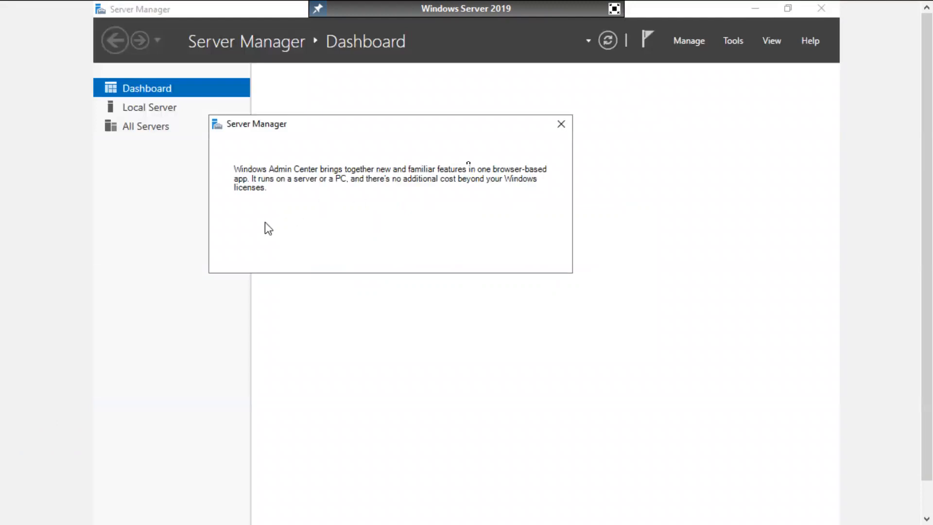
Step: Tick 'Don't show this message again', close the Windows Admin Center prompt, and minimize Server Manager
{"action": "left_click", "coordinate": [293, 256]}
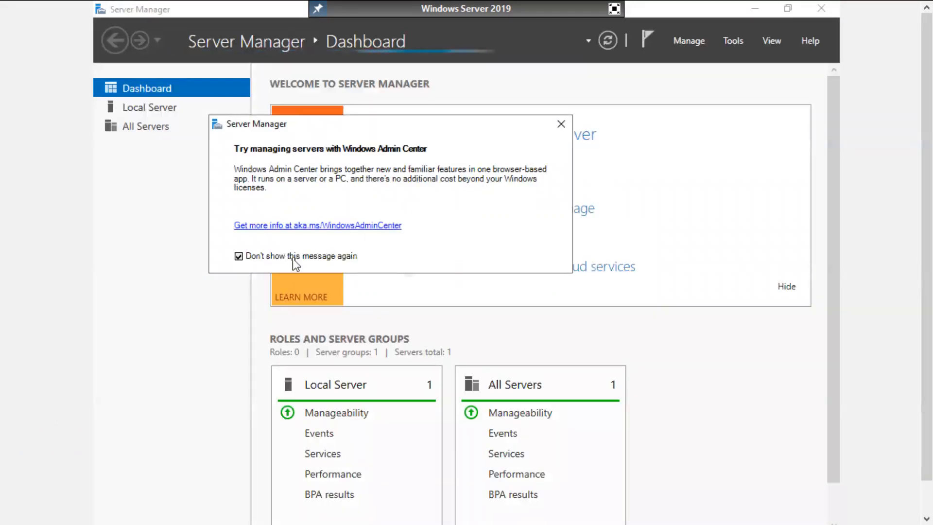
{"action": "left_click", "coordinate": [560, 125]}
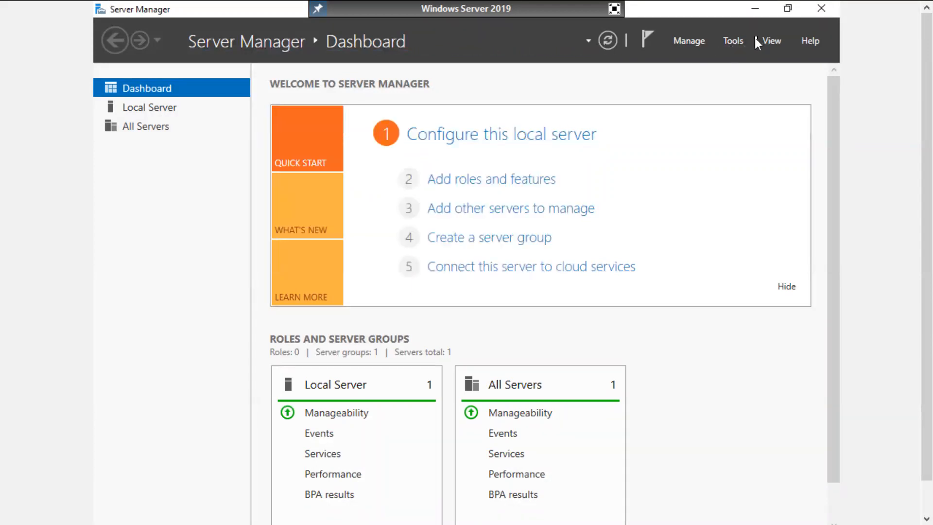
{"action": "left_click", "coordinate": [753, 10]}
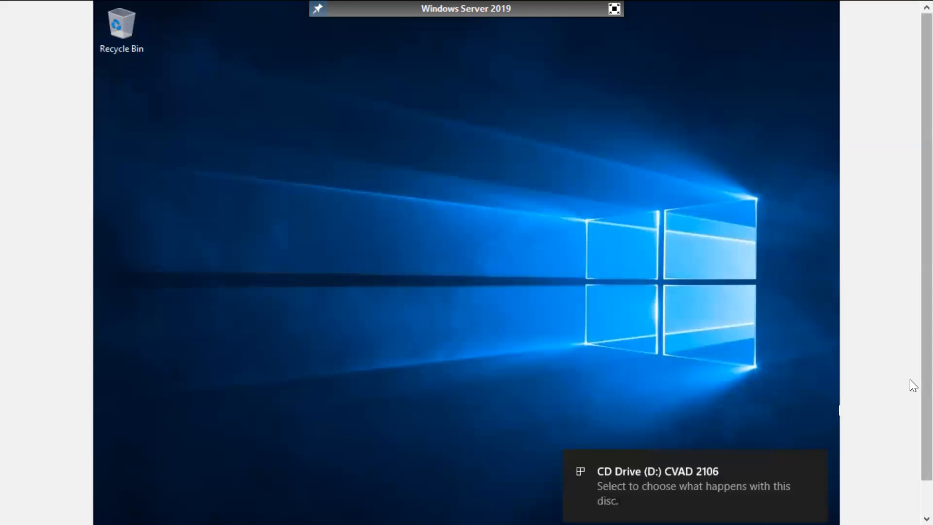
Step: Run AutoSelect.exe from the CVAD 2106 disc notification and approve the User Account Control prompt
{"action": "scroll", "coordinate": [909, 379], "scroll_direction": "down", "scroll_amount": 1}
{"action": "left_click", "coordinate": [680, 464]}
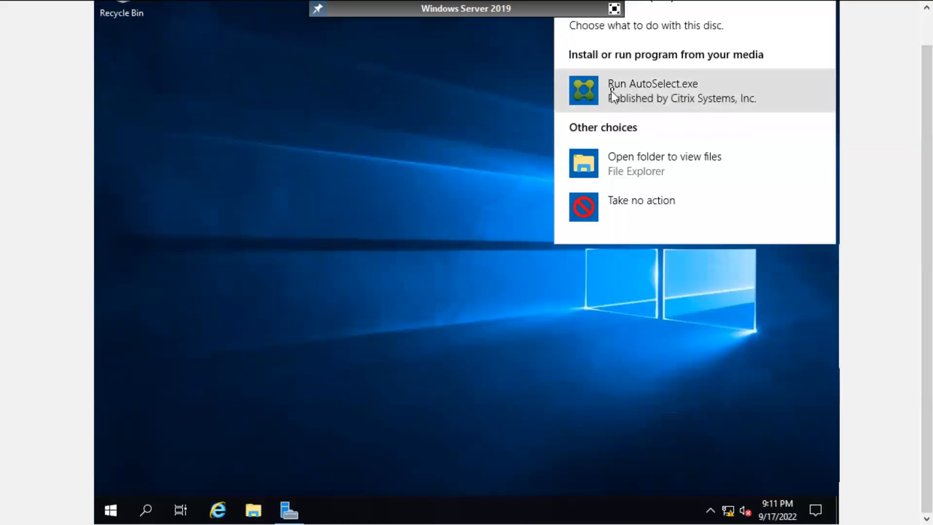
{"action": "left_click", "coordinate": [613, 90]}
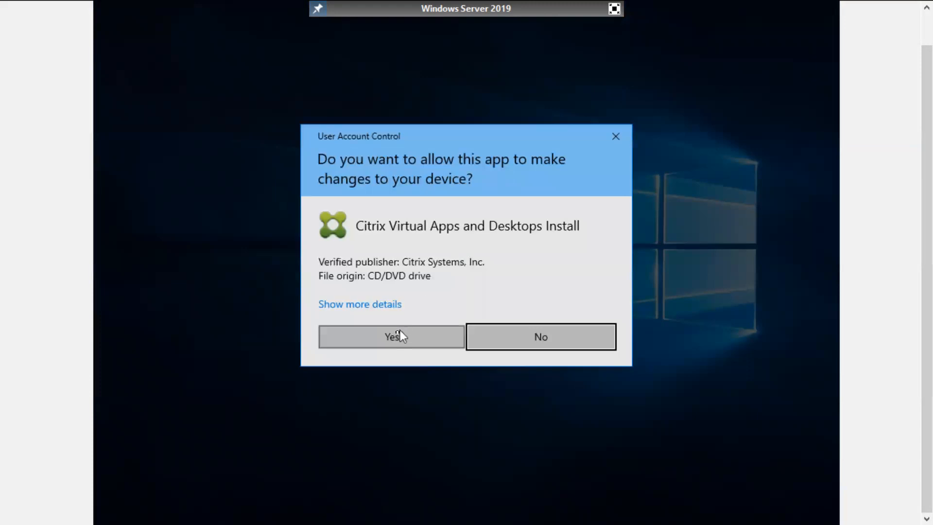
{"action": "left_click", "coordinate": [397, 334]}
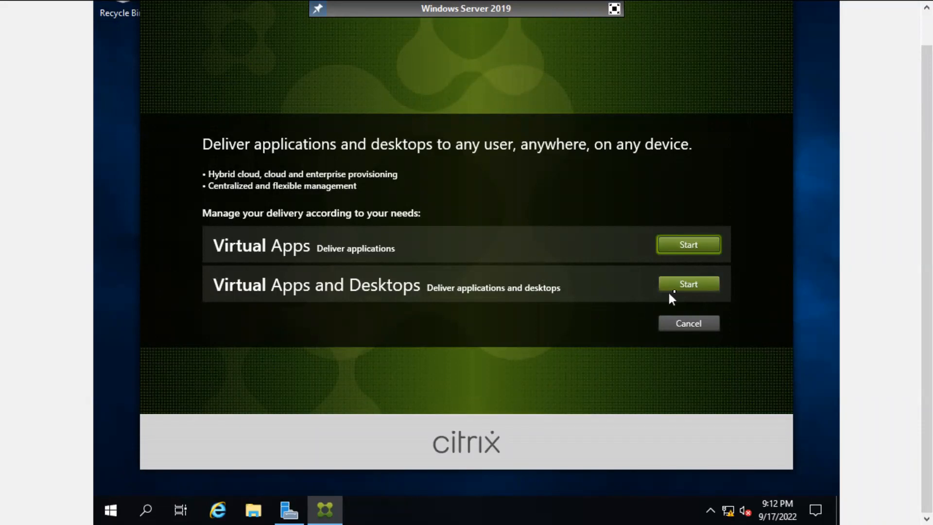
Step: Start the Virtual Apps and Desktops installation from the Citrix launcher
{"action": "left_click", "coordinate": [692, 283]}
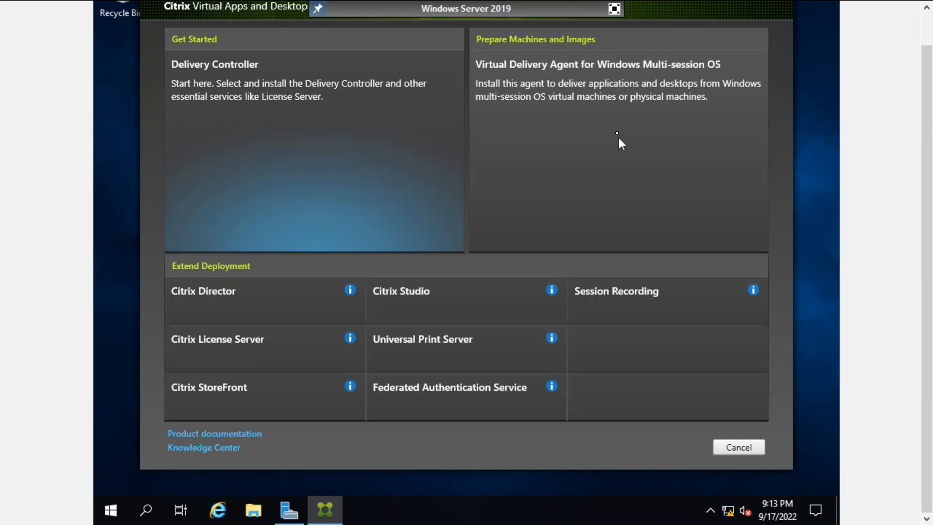
Step: Pick the Virtual Delivery Agent for Windows Multi-session OS tile
{"action": "left_click", "coordinate": [591, 123]}
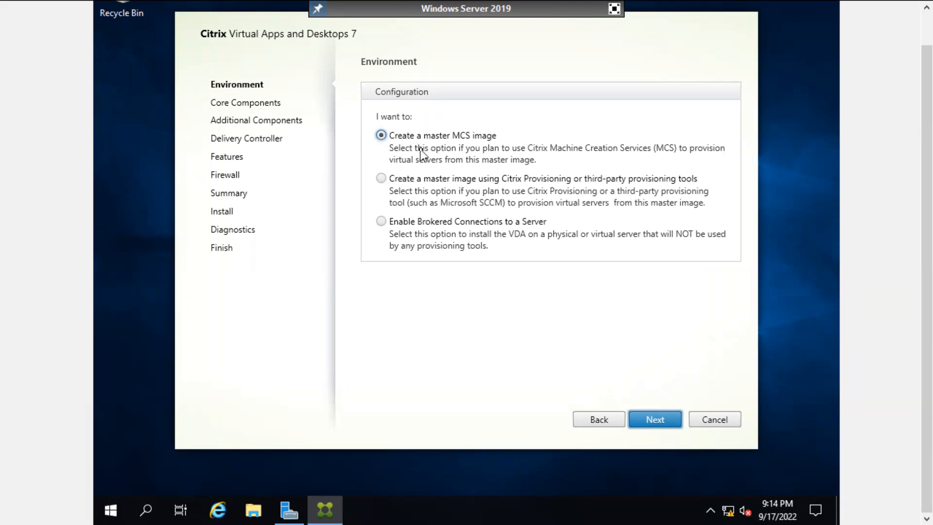
Step: On the Environment page, choose Create a master MCS image and continue to Core Components
{"action": "left_click", "coordinate": [441, 181]}
{"action": "left_click", "coordinate": [394, 225]}
{"action": "left_click", "coordinate": [395, 136]}
{"action": "left_click", "coordinate": [653, 422]}
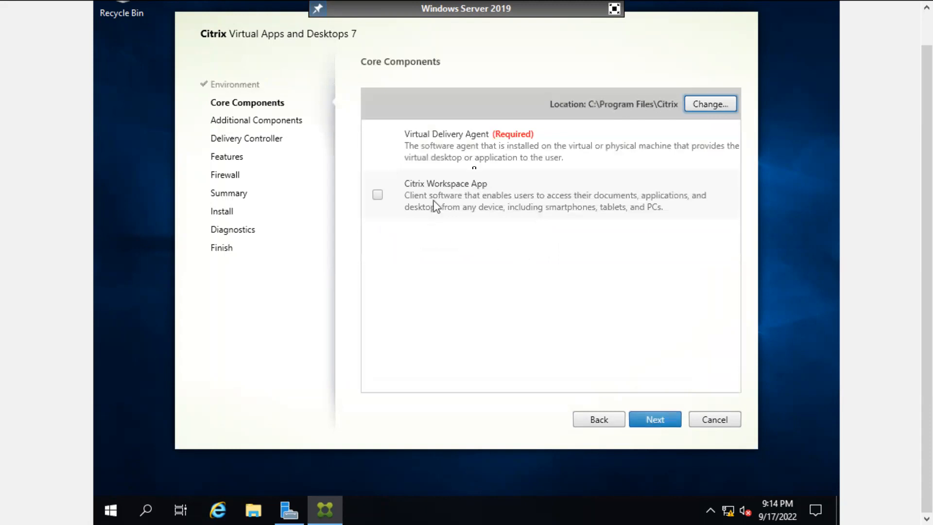
{"action": "left_click", "coordinate": [481, 143]}
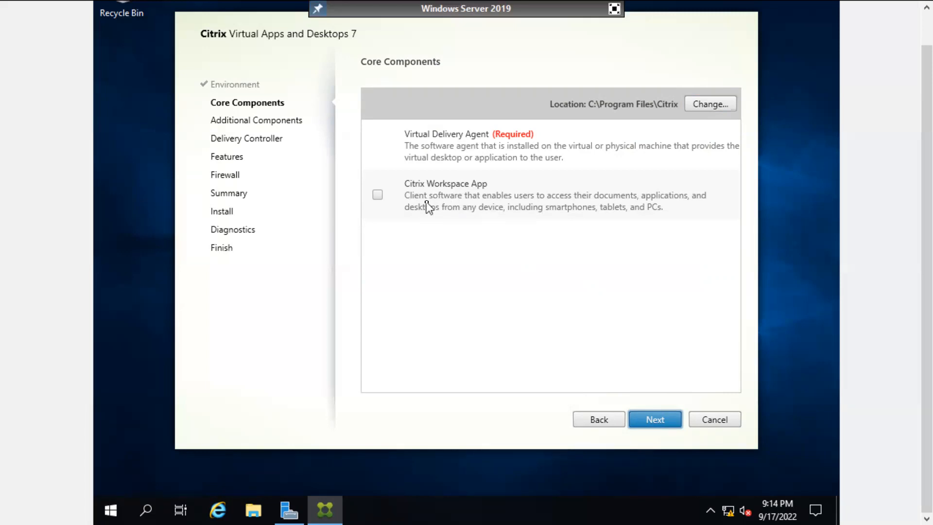
Step: Leave Citrix Workspace App unchecked on Core Components and continue to Additional Components
{"action": "left_click", "coordinate": [378, 195]}
{"action": "left_click", "coordinate": [378, 196]}
{"action": "left_click", "coordinate": [655, 421]}
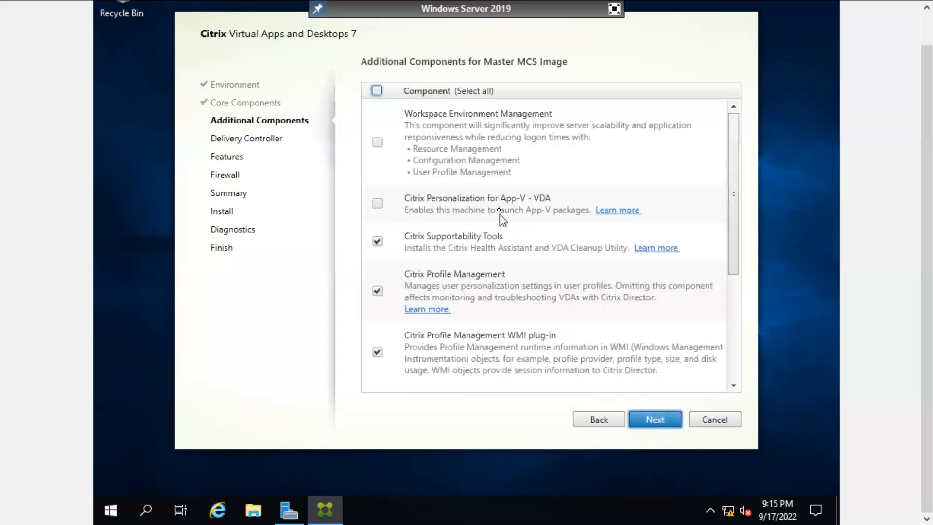
Step: Keep Supportability Tools, Profile Management and the WMI plug-in checked, then advance to Delivery Controller
{"action": "left_click_drag", "start_coordinate": [733, 235], "coordinate": [735, 383]}
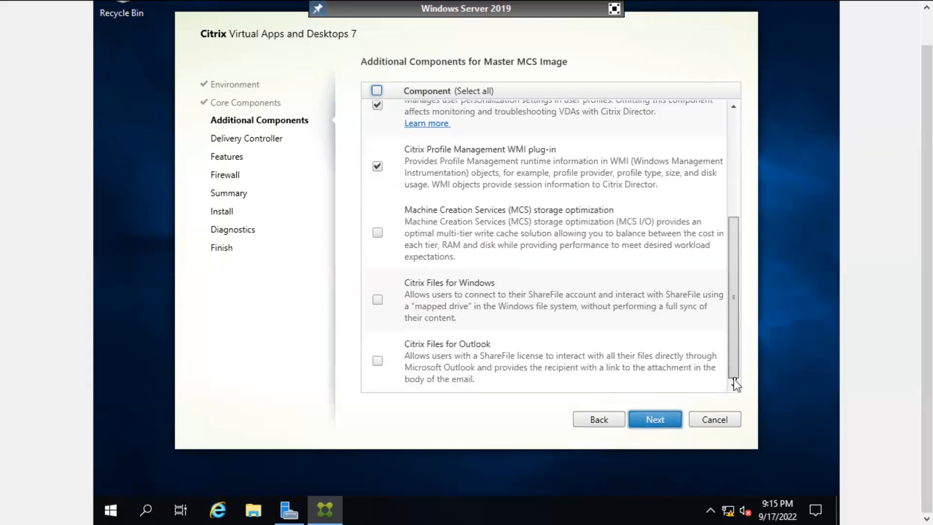
{"action": "left_click_drag", "start_coordinate": [739, 321], "coordinate": [732, 224]}
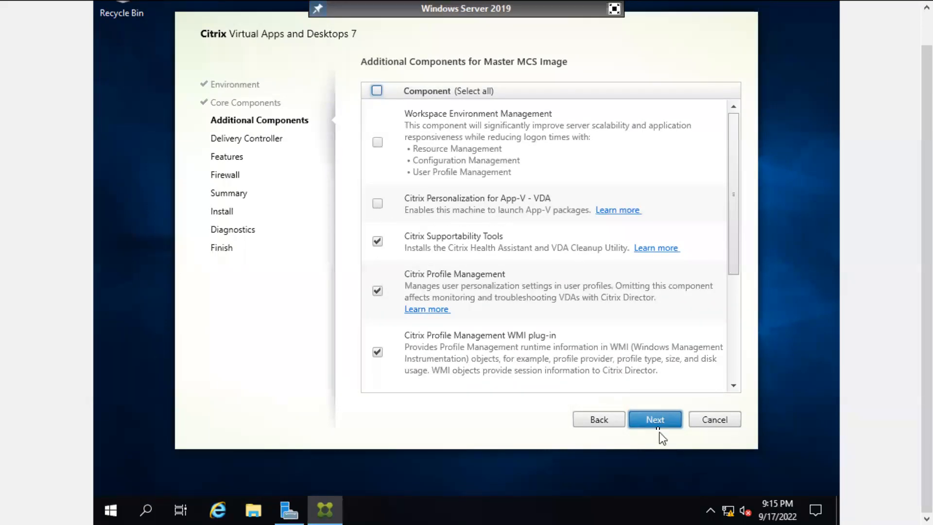
{"action": "left_click", "coordinate": [655, 419]}
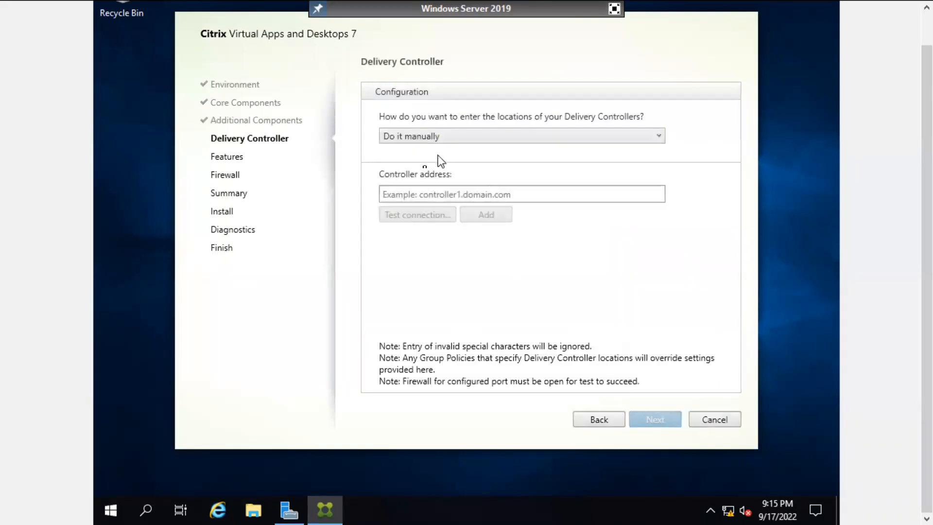
Step: Enter ddc-02.techmtech.com as the controller address, test the connection, and add it
{"action": "left_click", "coordinate": [411, 193]}
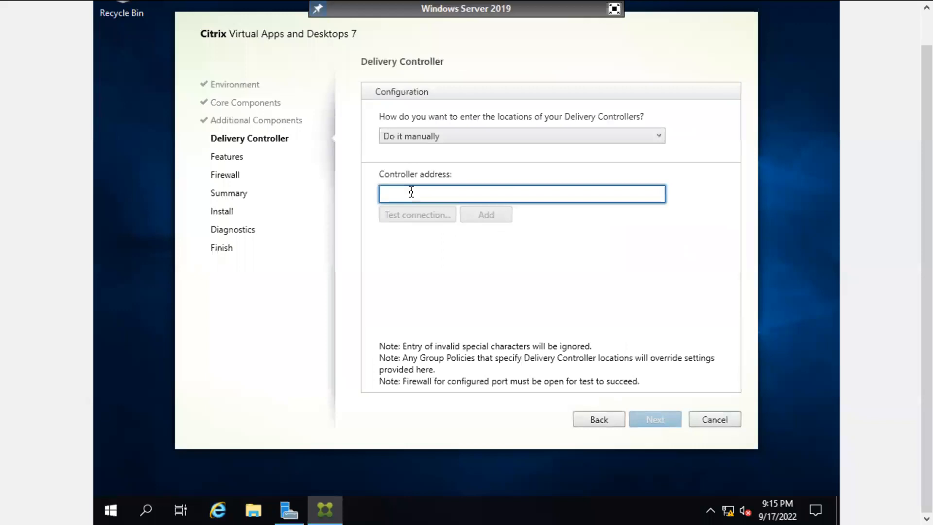
{"action": "type", "text": "ddc"}
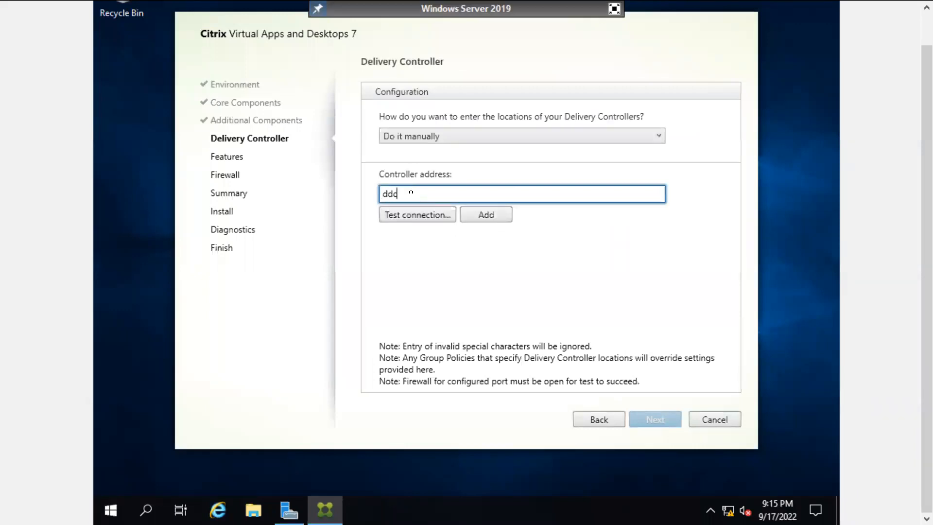
{"action": "type", "text": "-2"}
{"action": "type", "text": "02"}
{"action": "type", "text": ".techmtec"}
{"action": "type", "text": "h.com"}
{"action": "left_click", "coordinate": [399, 217]}
{"action": "left_click", "coordinate": [499, 217]}
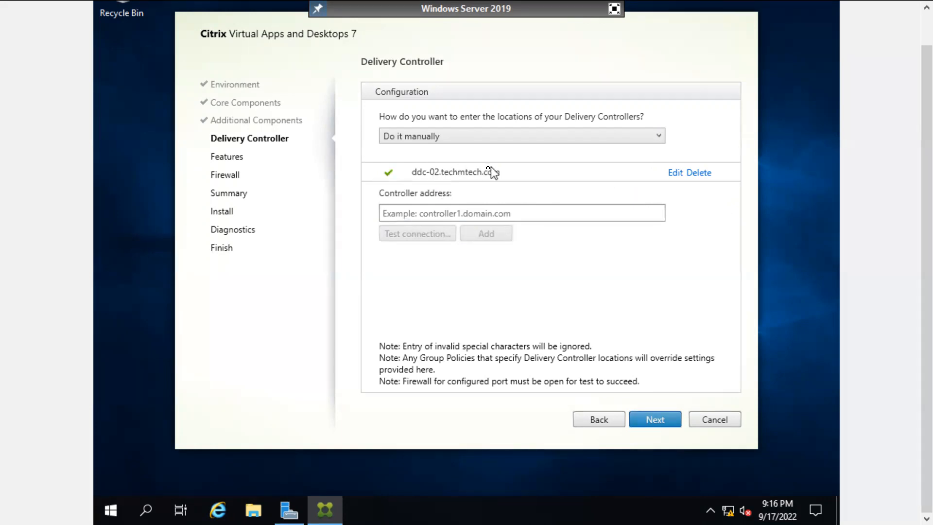
Step: Keep 'Do it manually' as the controller location method and continue
{"action": "left_click", "coordinate": [430, 138]}
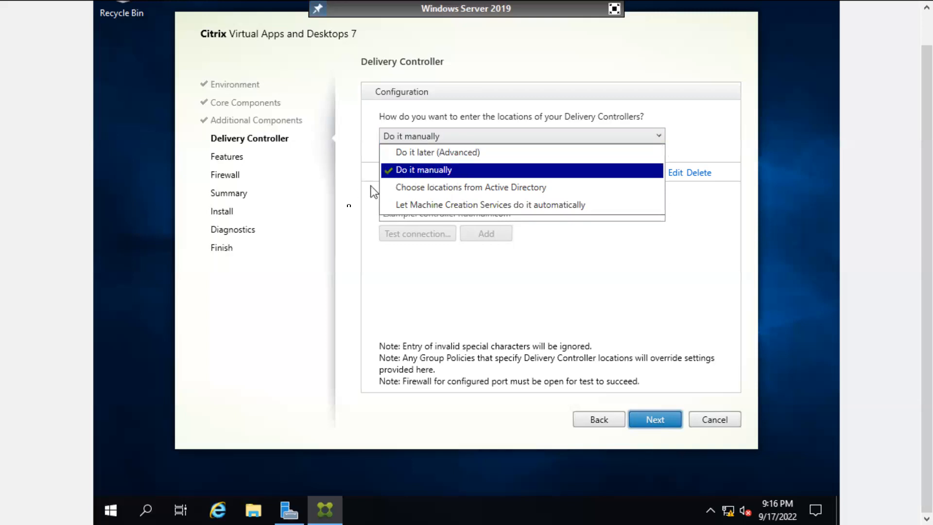
{"action": "left_click", "coordinate": [326, 284]}
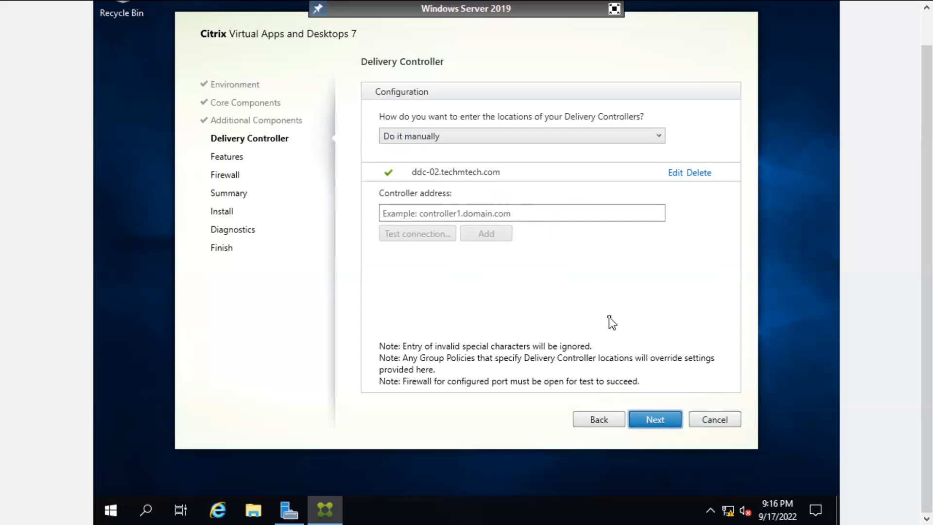
{"action": "left_click", "coordinate": [653, 420]}
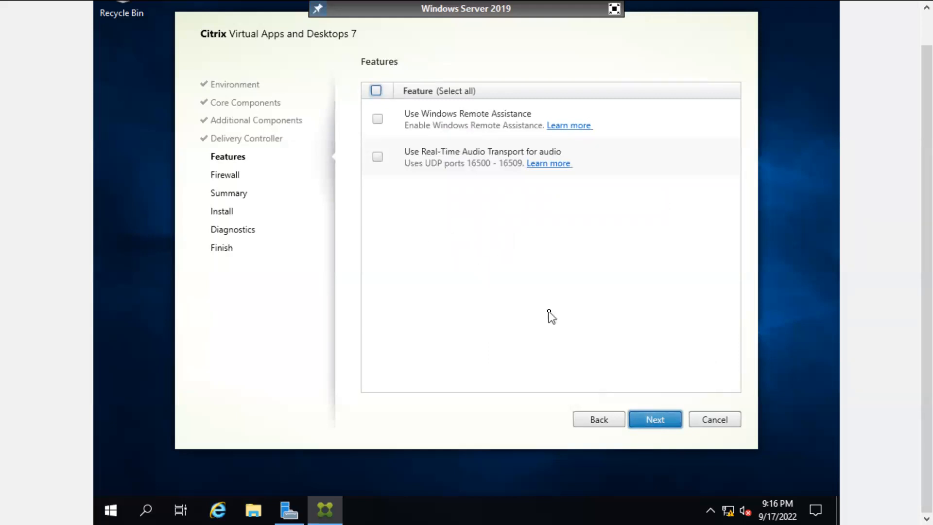
Step: Skip optional features, keep automatic firewall rules, and start the VDA installation from the Summary
{"action": "left_click", "coordinate": [655, 421]}
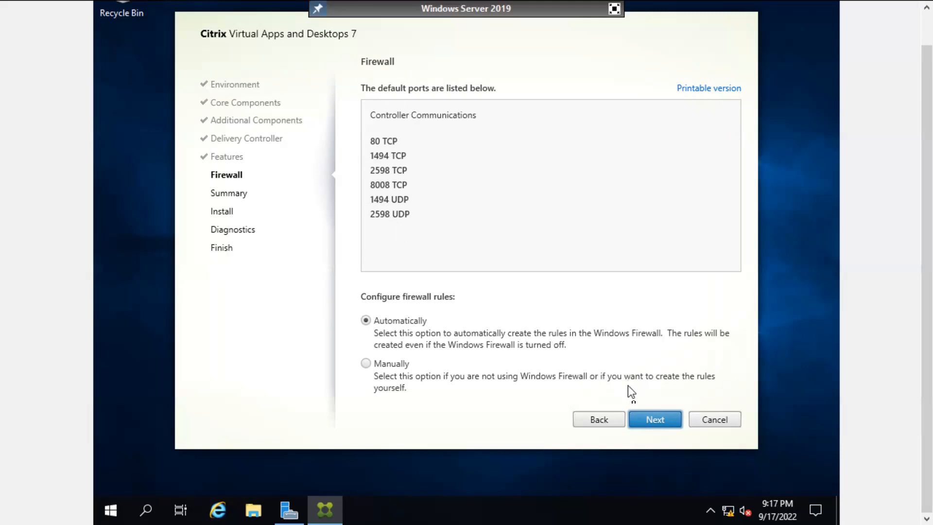
{"action": "left_click", "coordinate": [645, 415]}
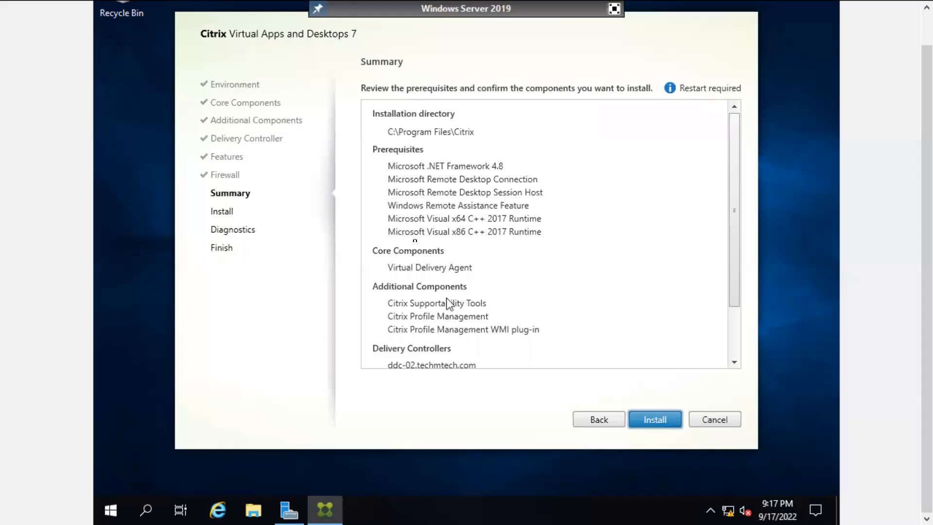
{"action": "left_click", "coordinate": [647, 420]}
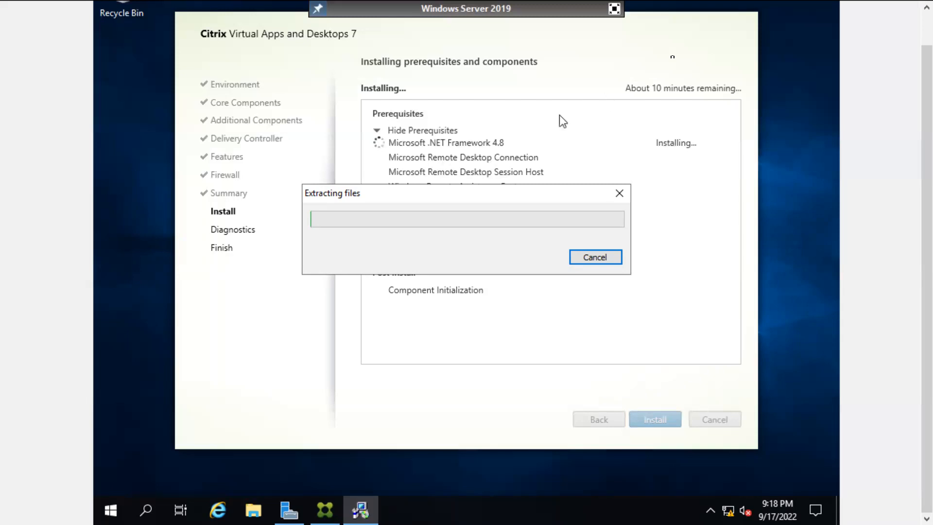
Step: Reposition the Extracting files window, exit full-screen console, and glance at the Word document
{"action": "left_click_drag", "start_coordinate": [436, 193], "coordinate": [475, 148]}
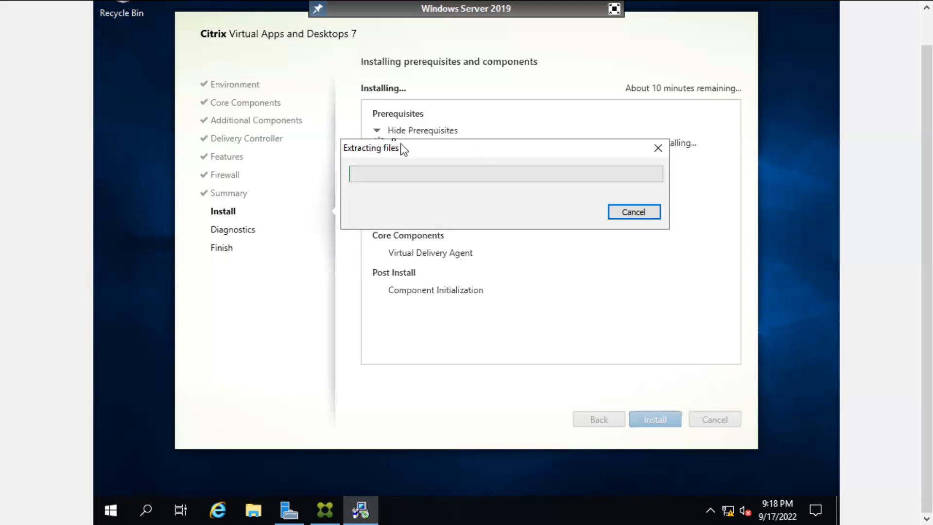
{"action": "left_click_drag", "start_coordinate": [395, 149], "coordinate": [382, 167]}
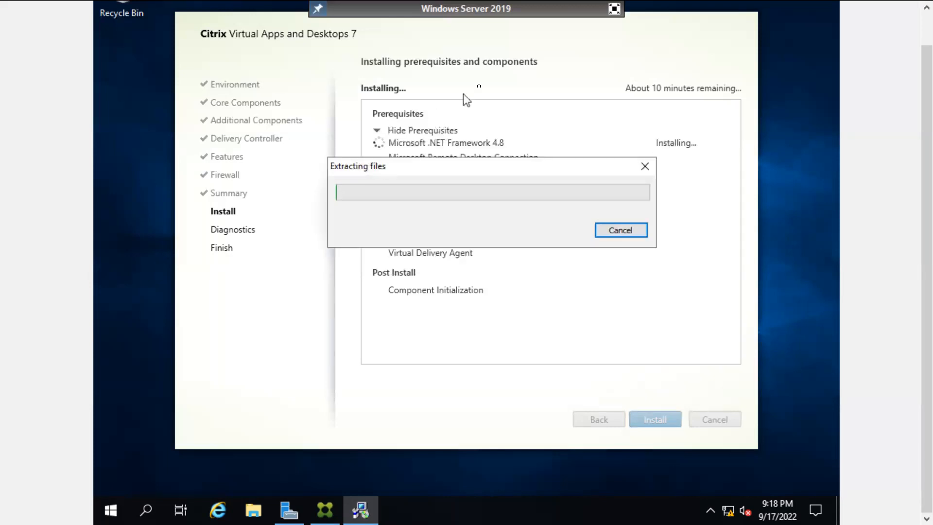
{"action": "left_click", "coordinate": [611, 12]}
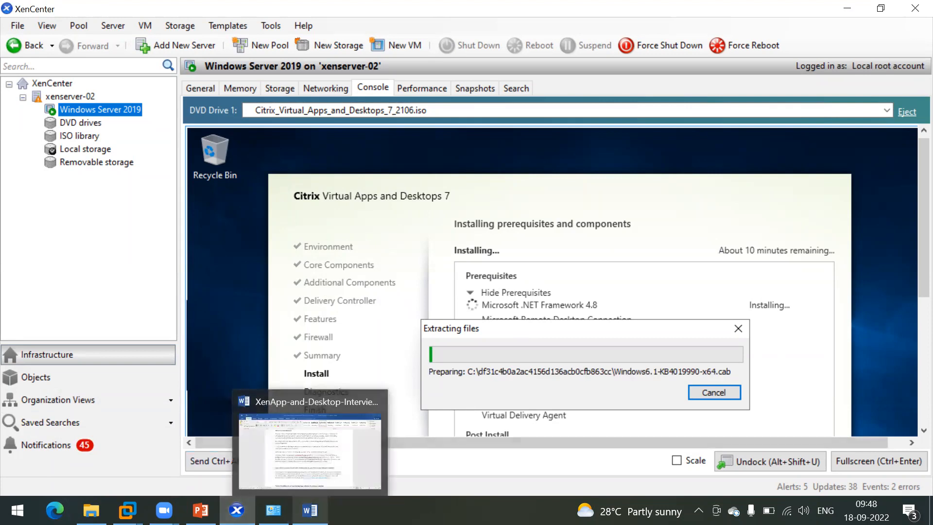
{"action": "left_click", "coordinate": [309, 510]}
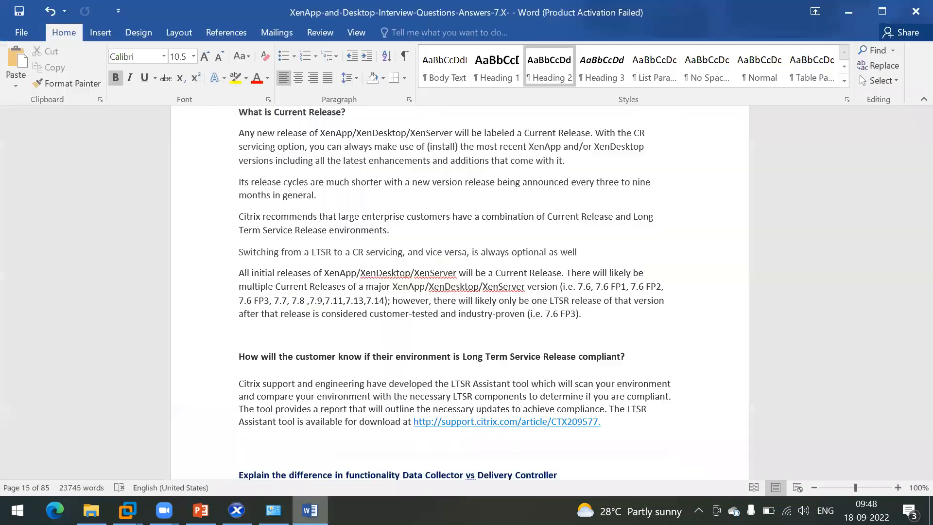
{"action": "left_click", "coordinate": [848, 12]}
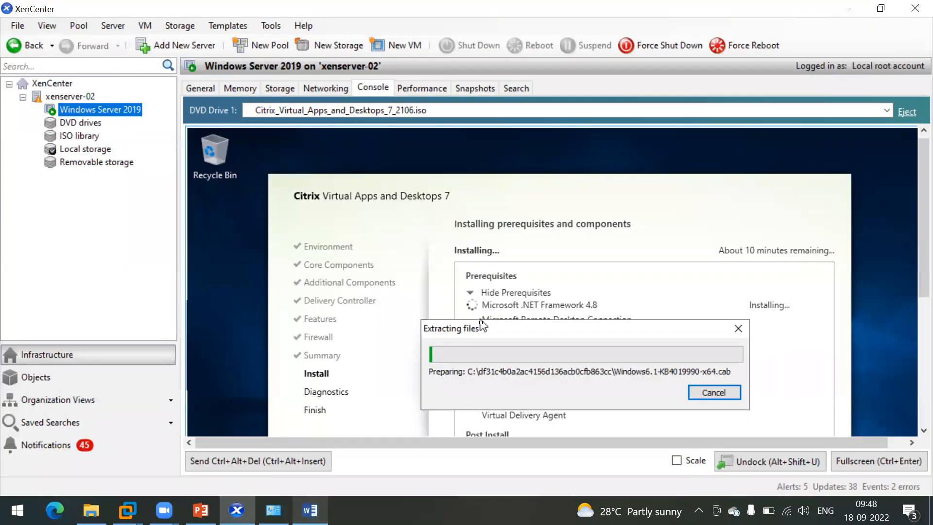
Step: Drag the extraction window up to reveal Core Components and Post Install entries, then bring up Word
{"action": "left_click_drag", "start_coordinate": [480, 324], "coordinate": [471, 293]}
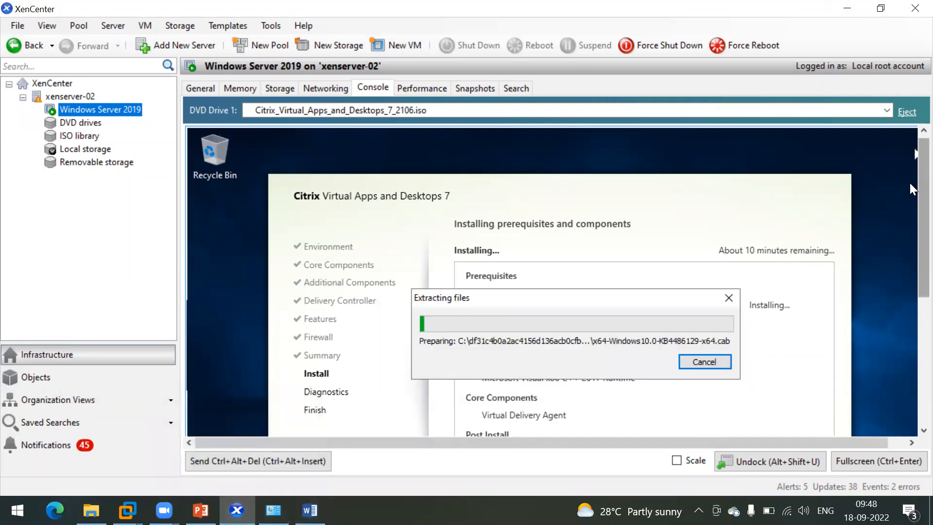
{"action": "left_click_drag", "start_coordinate": [909, 182], "coordinate": [909, 239]}
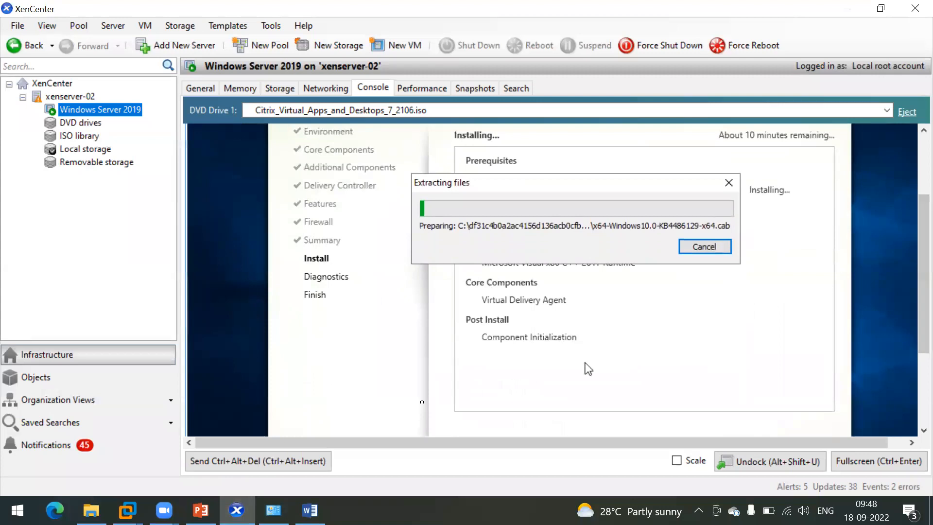
{"action": "left_click", "coordinate": [309, 510]}
Step: Return to XenCenter and wait while the files extract and .NET Framework 4.8 installs
{"action": "key", "text": "alt+Tab"}
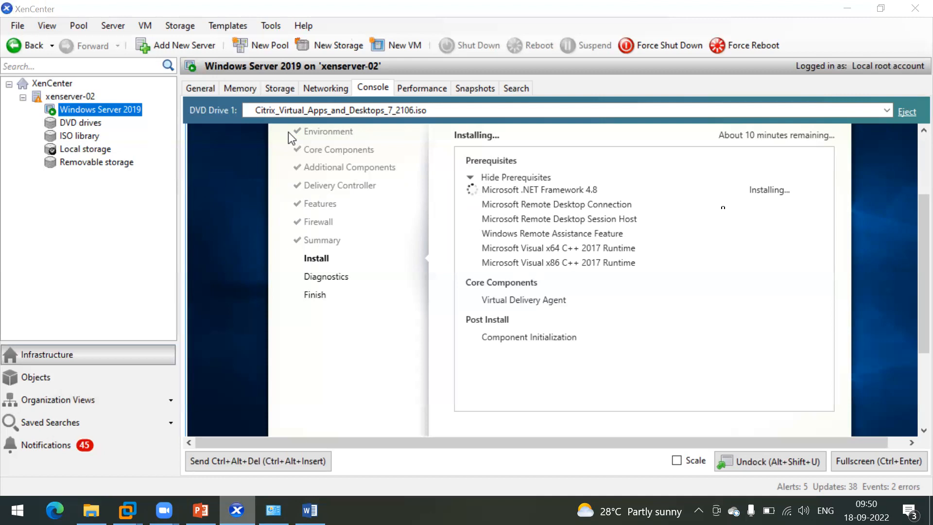
{"action": "left_click_drag", "start_coordinate": [920, 242], "coordinate": [909, 197]}
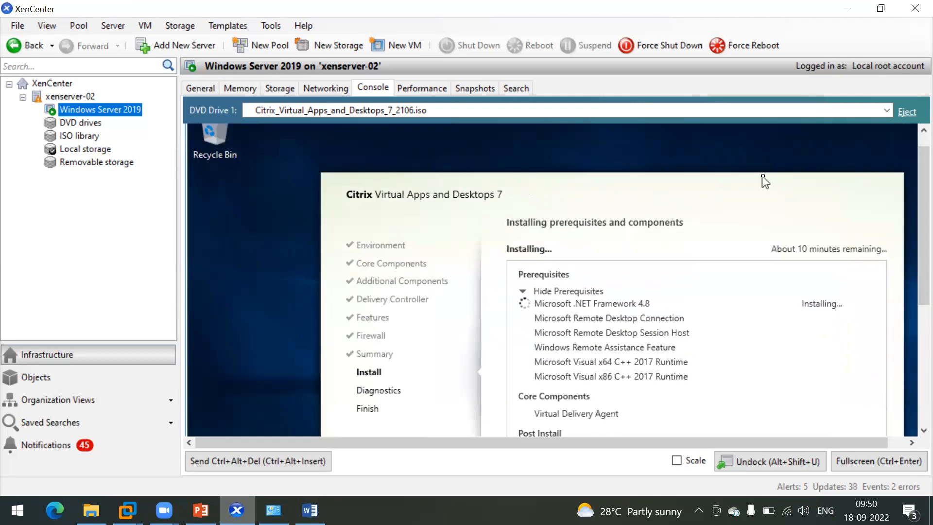
{"action": "mouse_move", "coordinate": [918, 215]}
{"action": "left_mouse_down"}
{"action": "mouse_move", "coordinate": [918, 242]}
{"action": "mouse_move", "coordinate": [918, 209]}
{"action": "mouse_move", "coordinate": [909, 205]}
{"action": "left_mouse_up"}
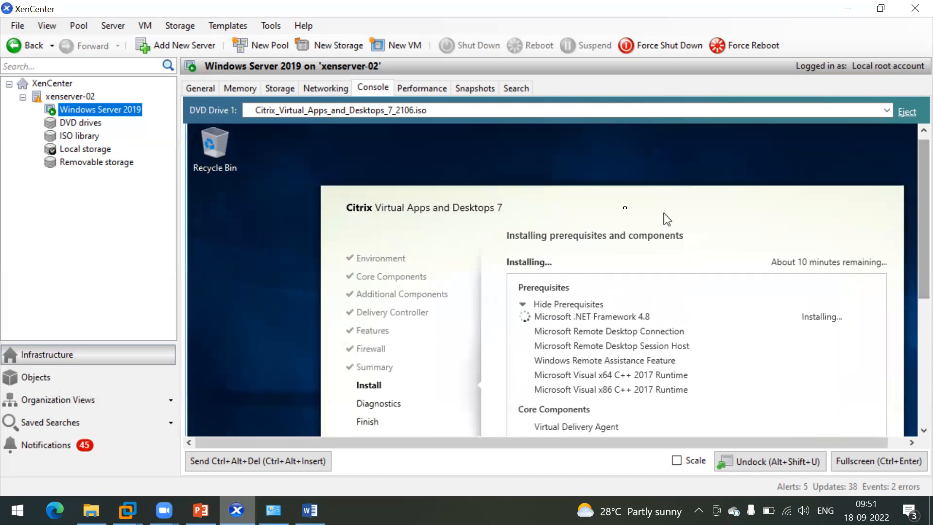